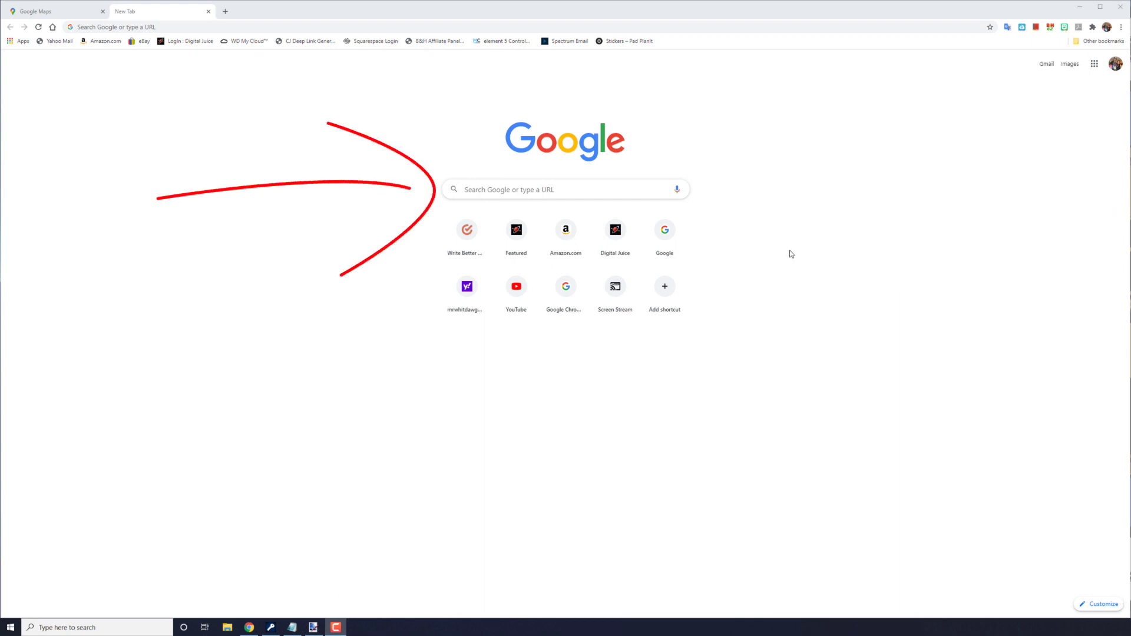
Search for 'maps', open Google Maps and zoom out to show the eastern US
{"action": "left_click", "coordinate": [570, 187]}
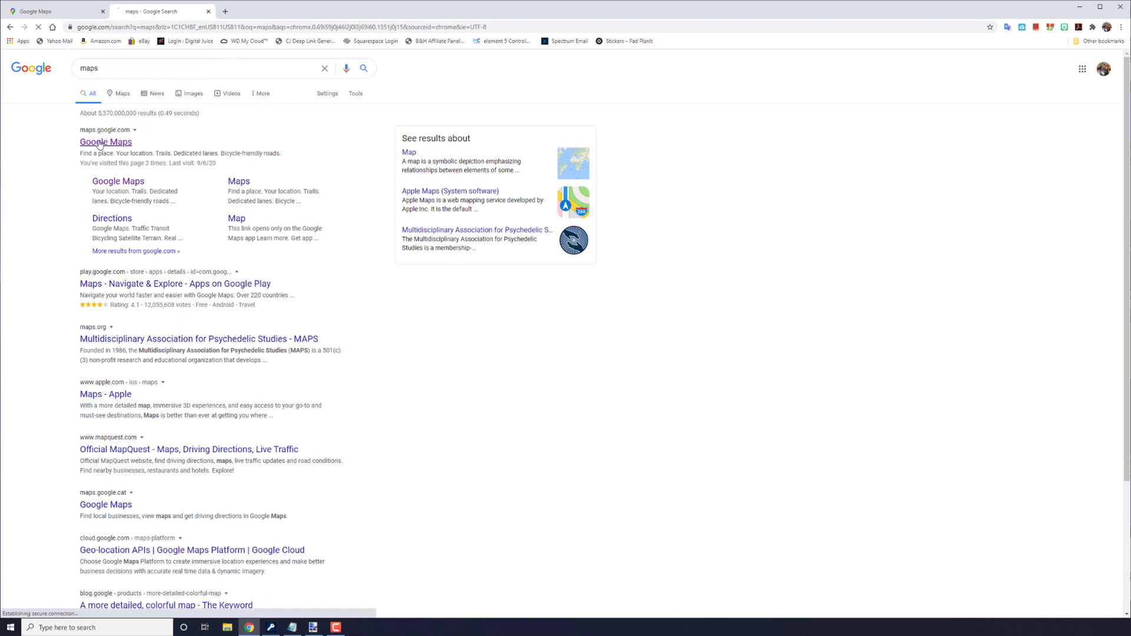
{"action": "left_click", "coordinate": [101, 143]}
{"action": "scroll", "coordinate": [467, 371], "scroll_direction": "down", "scroll_amount": 5}
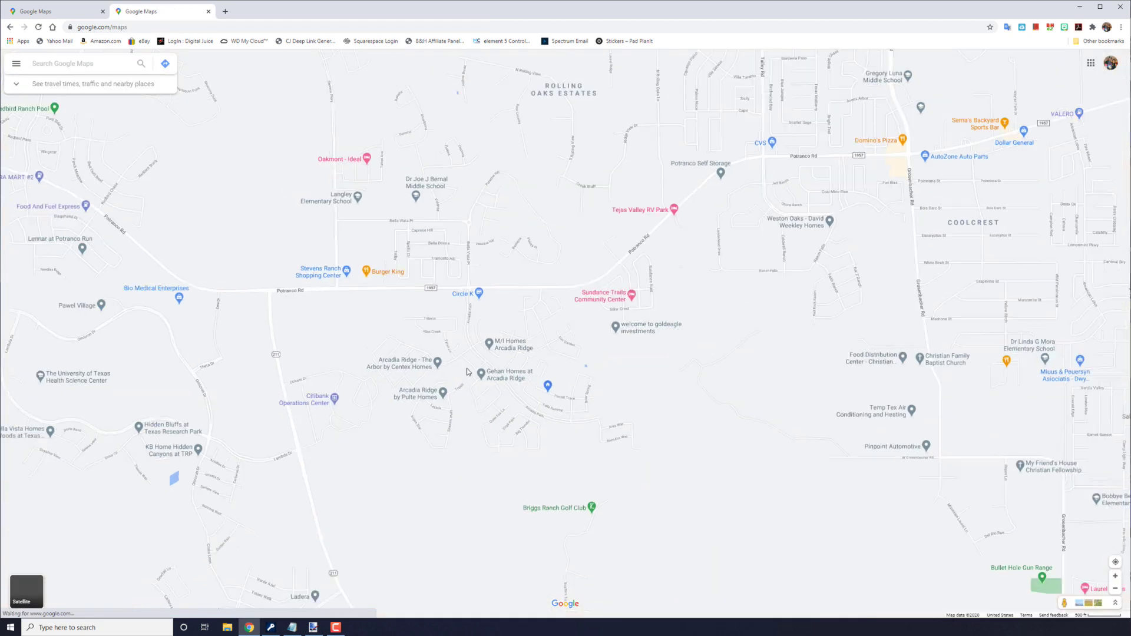
{"action": "scroll", "coordinate": [467, 371], "scroll_direction": "down", "scroll_amount": 5}
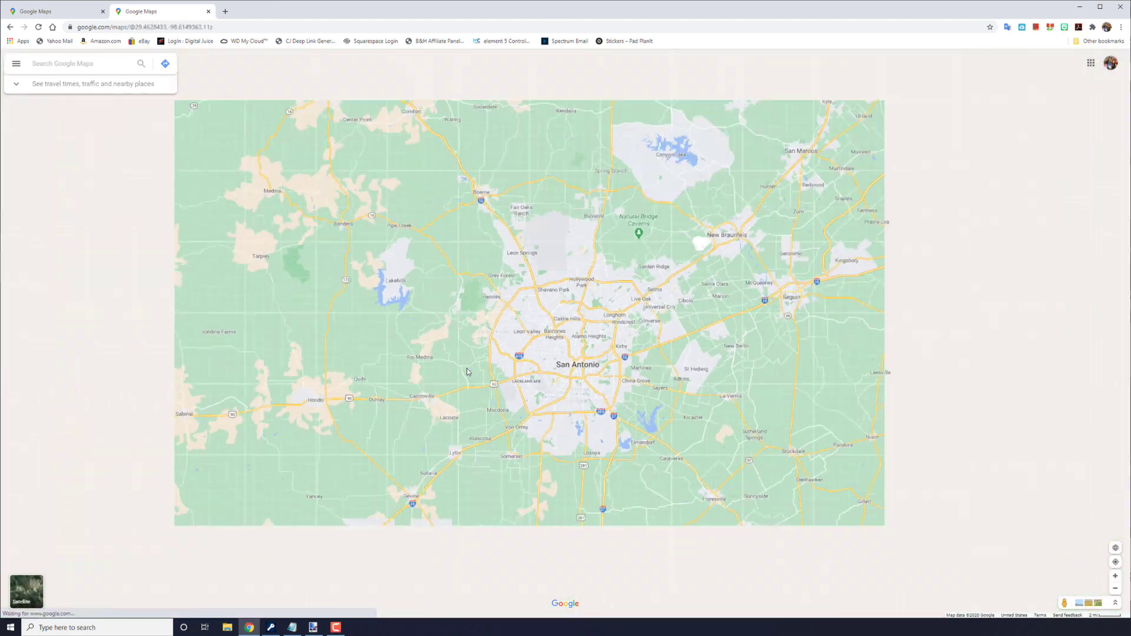
{"action": "scroll", "coordinate": [467, 369], "scroll_direction": "down", "scroll_amount": 3}
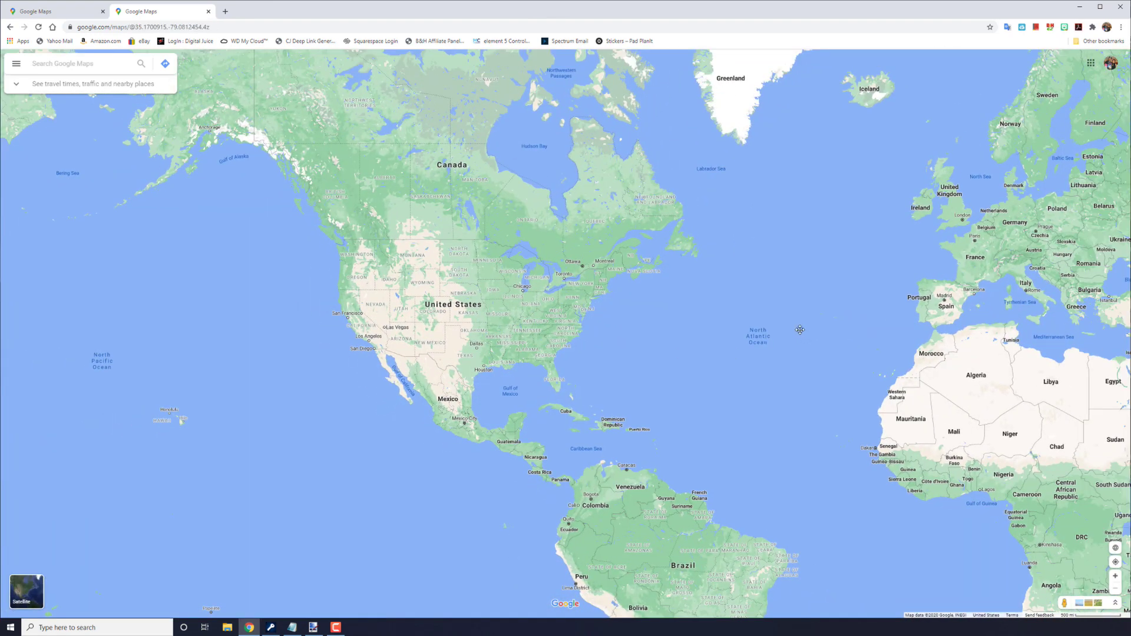
Frame the map from San Antonio to New York and capture it with Print Screen for paint.net
{"action": "left_click_drag", "start_coordinate": [798, 328], "coordinate": [436, 341]}
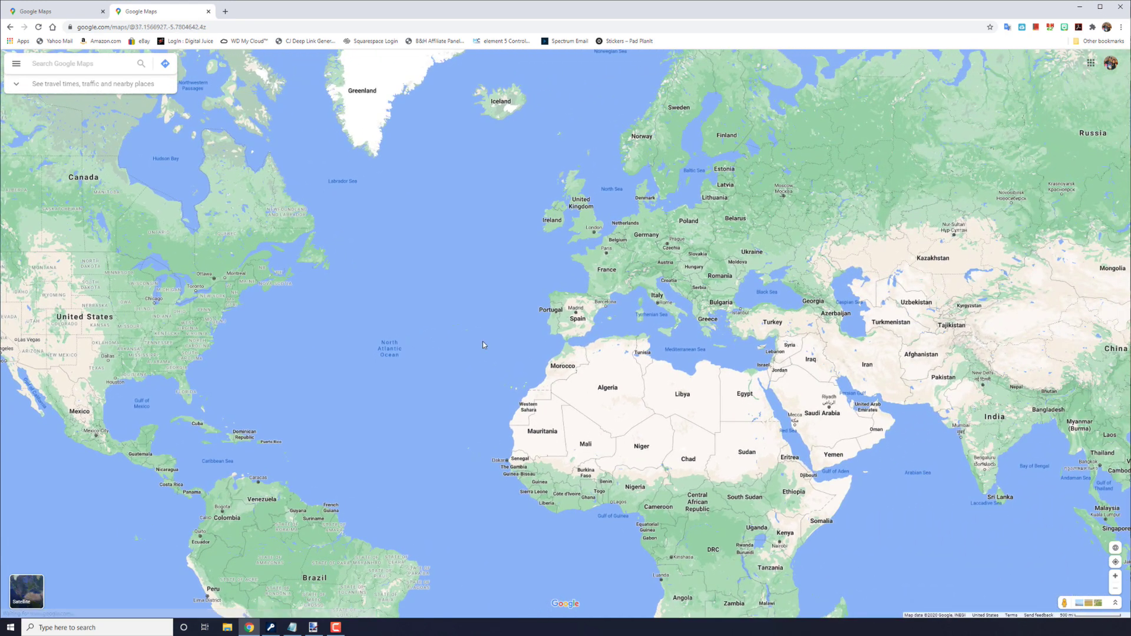
{"action": "left_click", "coordinate": [66, 12]}
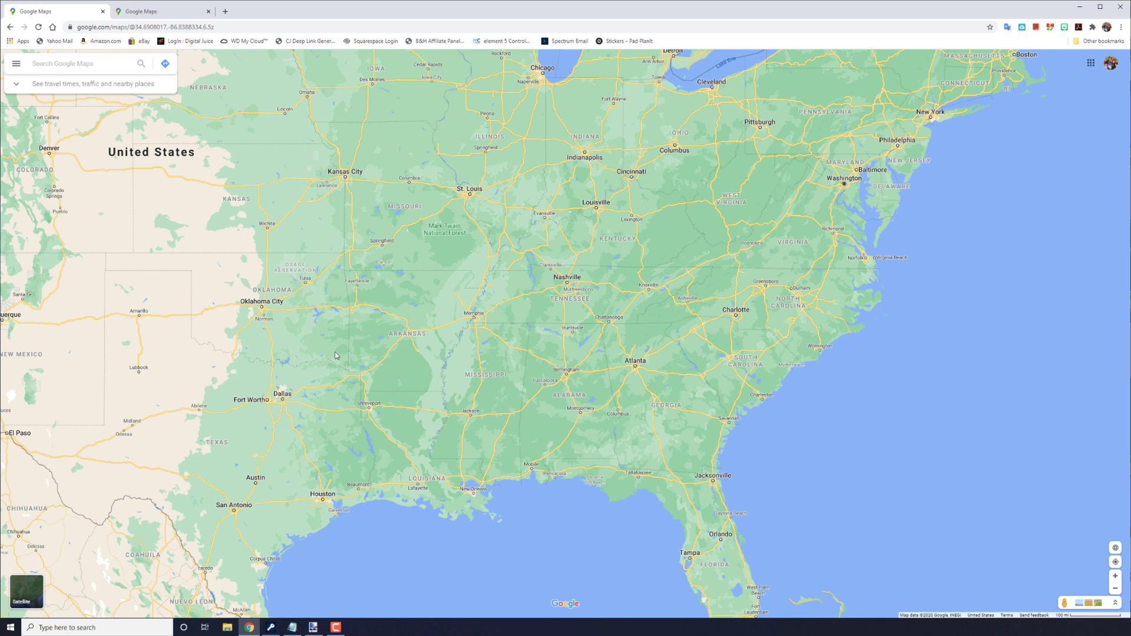
{"action": "key", "text": "Print"}
{"action": "left_click", "coordinate": [314, 627]}
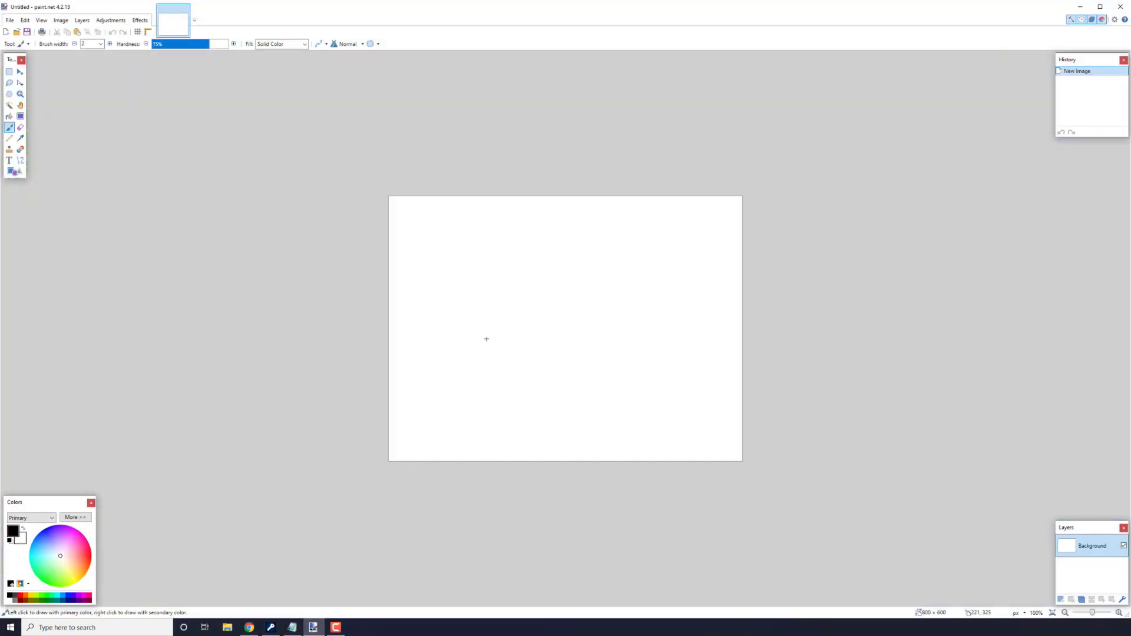
Paste the map screenshot into the blank canvas, expanding the canvas to fit it
{"action": "left_click", "coordinate": [543, 323]}
{"action": "key", "text": "ctrl+v"}
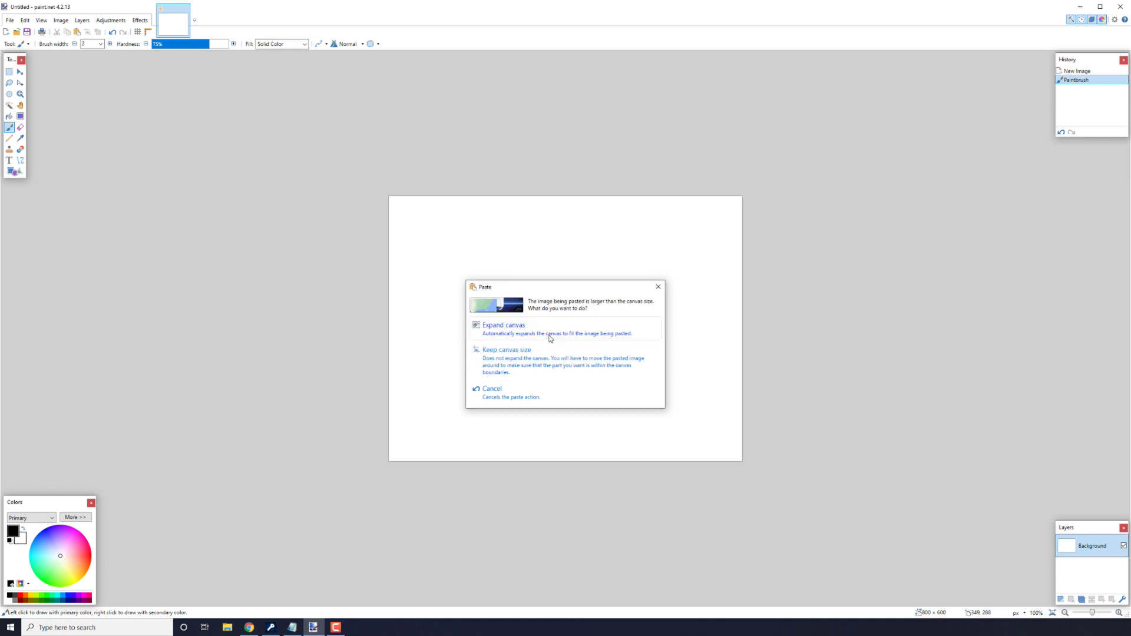
{"action": "left_click", "coordinate": [550, 338]}
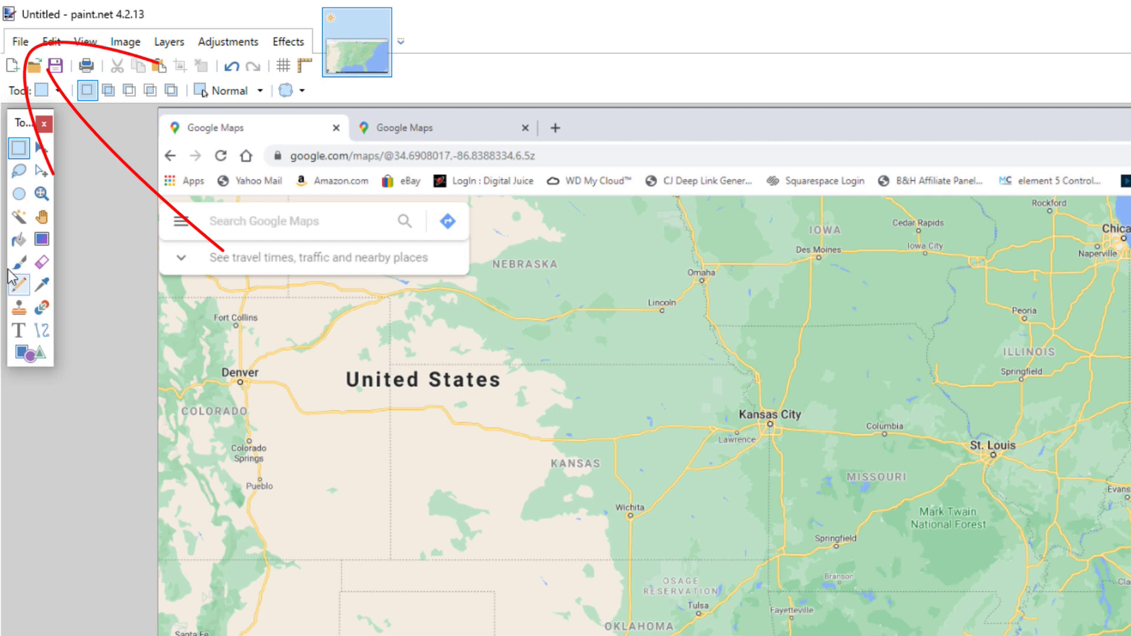
Save the image as PNG 'Math with No Path' in the Current Project folder
{"action": "left_click", "coordinate": [21, 44]}
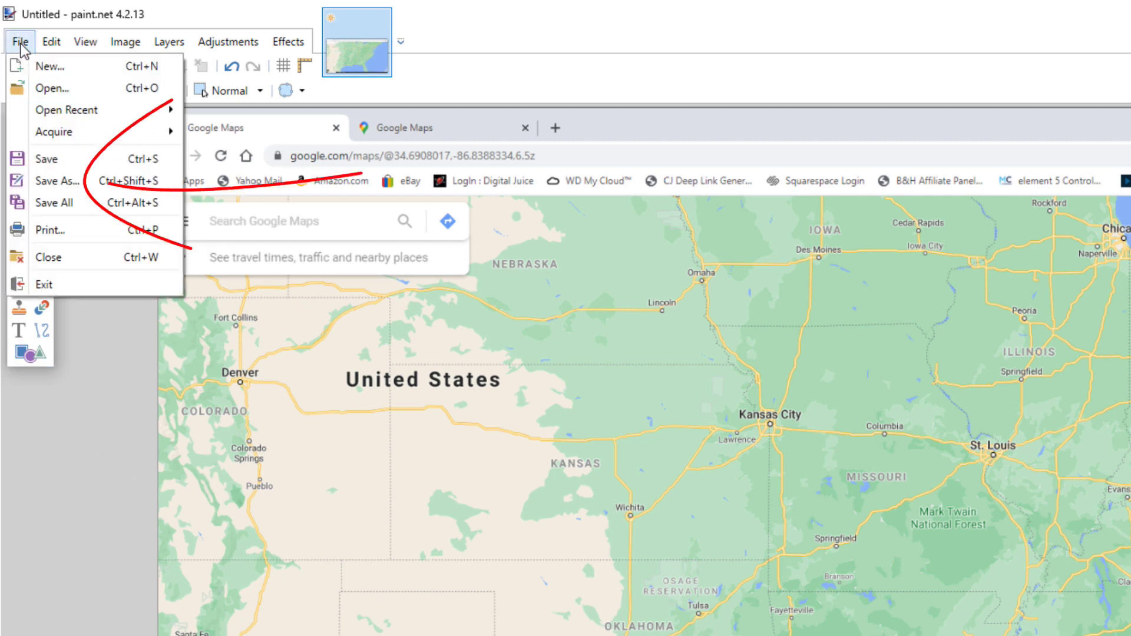
{"action": "left_click", "coordinate": [57, 185]}
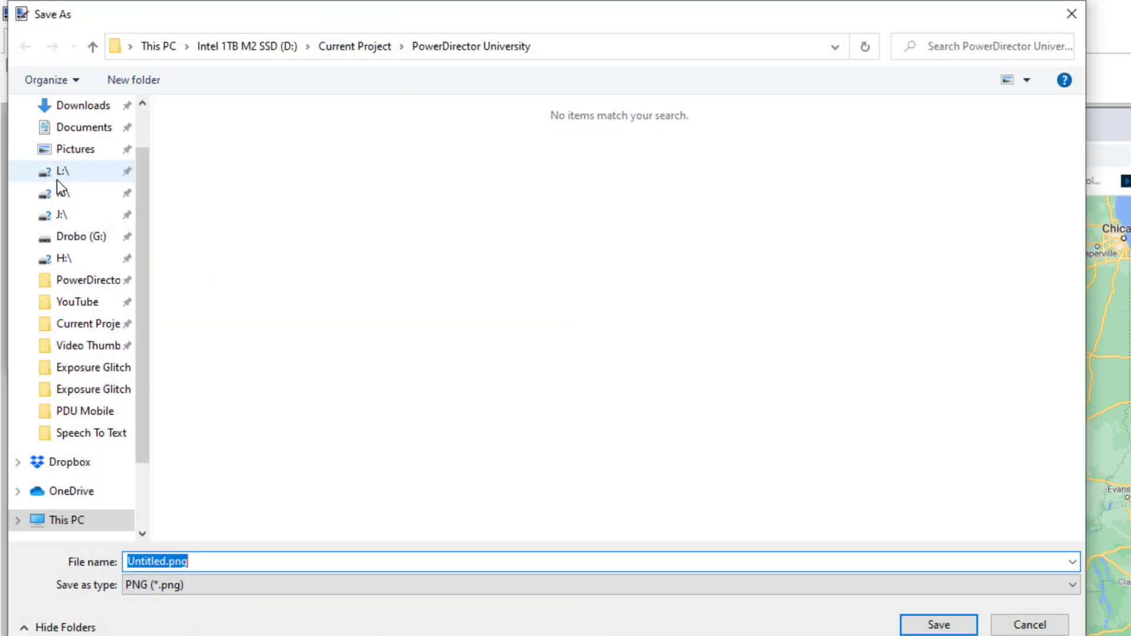
{"action": "left_click", "coordinate": [71, 325]}
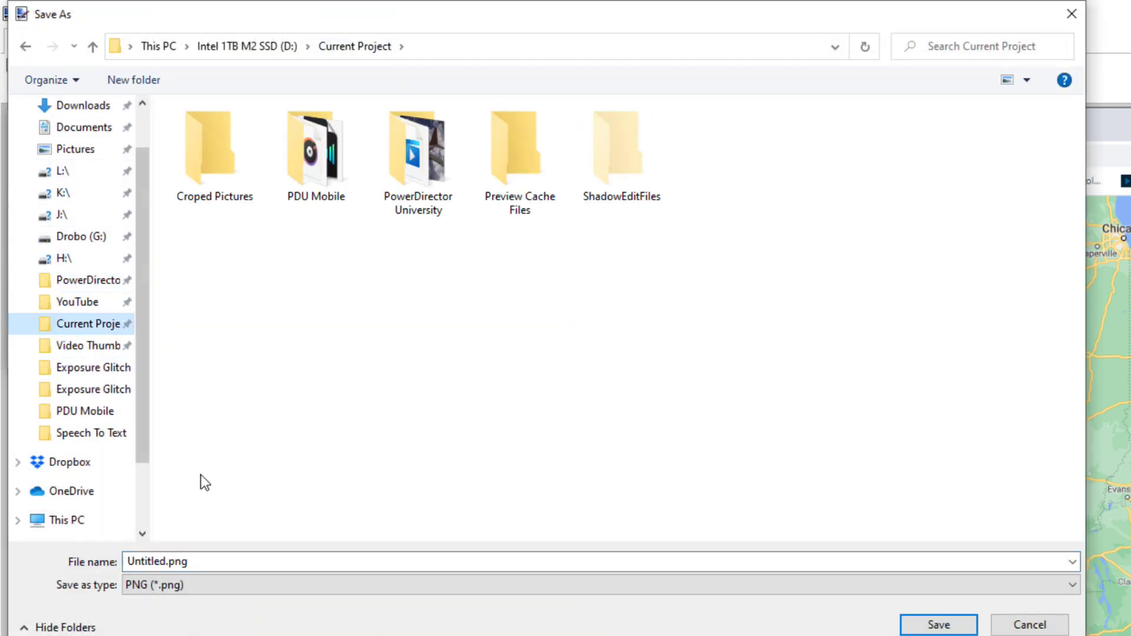
{"action": "left_click", "coordinate": [199, 560]}
{"action": "double_click", "coordinate": [199, 560]}
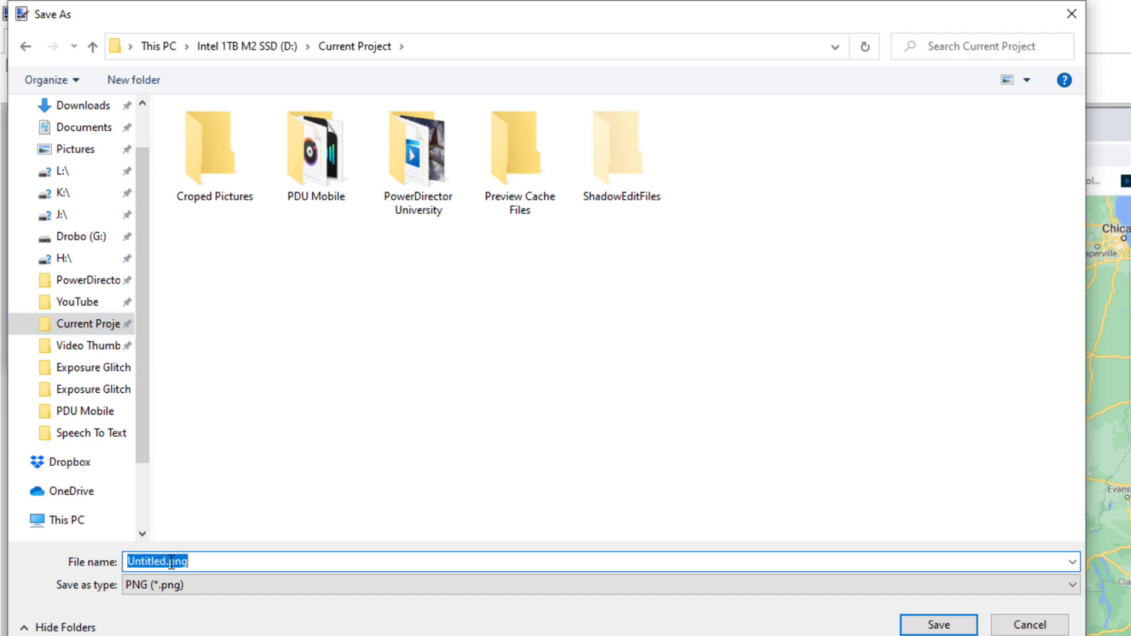
{"action": "key", "text": "shift+Left"}
{"action": "key", "text": "shift+Left"}
{"action": "key", "text": "shift+Left"}
{"action": "key", "text": "shift+Left"}
{"action": "type", "text": "Math with No Path"}
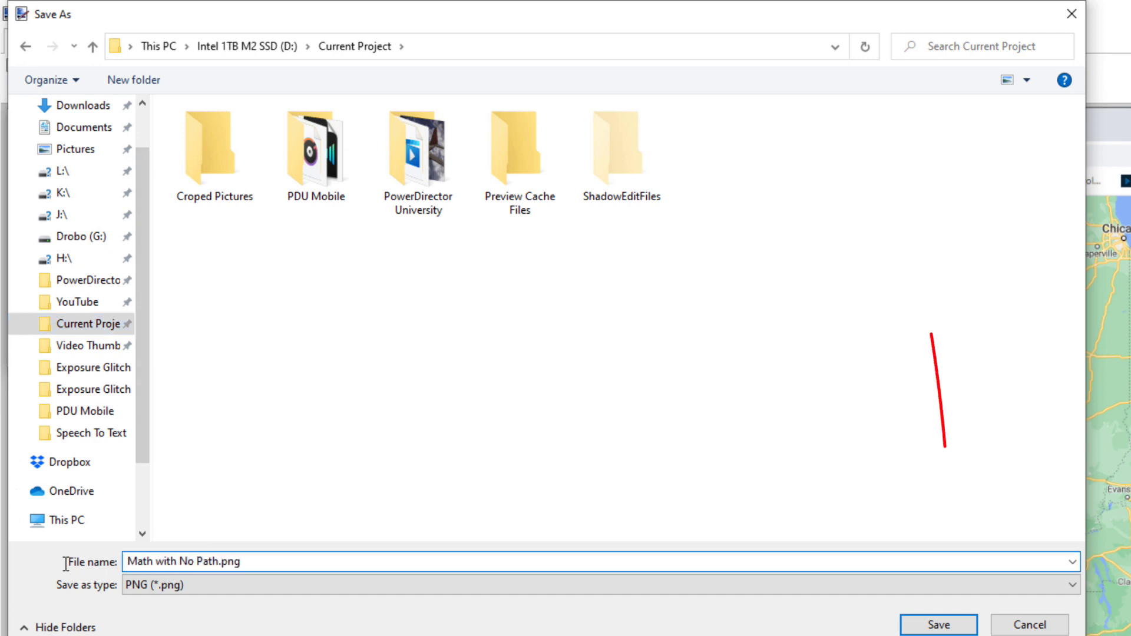
{"action": "left_click", "coordinate": [912, 626]}
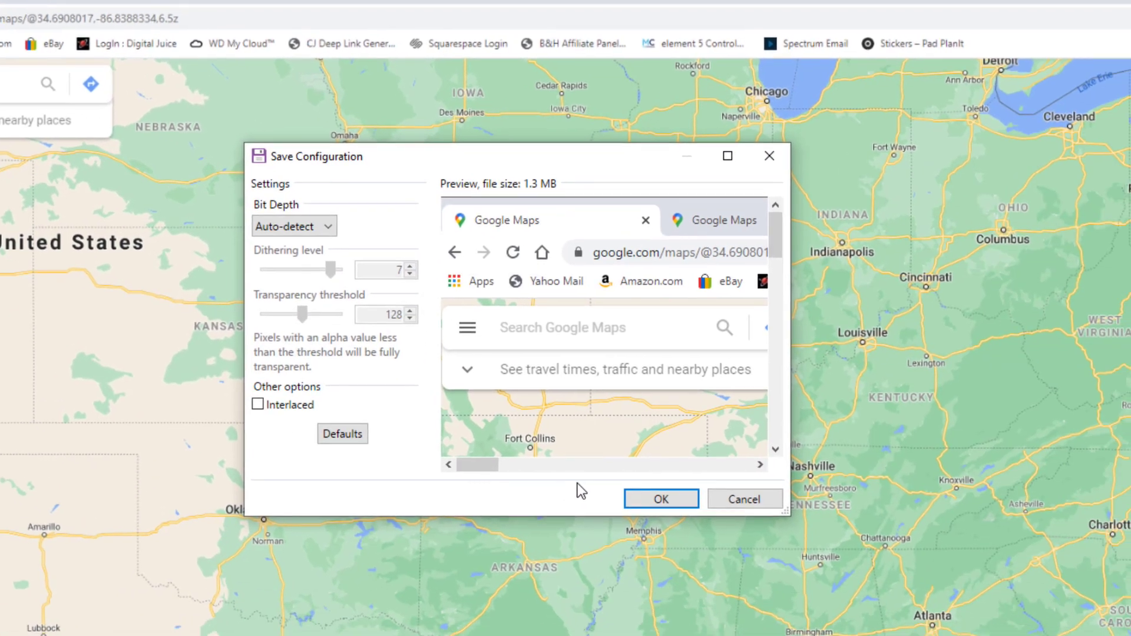
{"action": "left_click", "coordinate": [670, 500]}
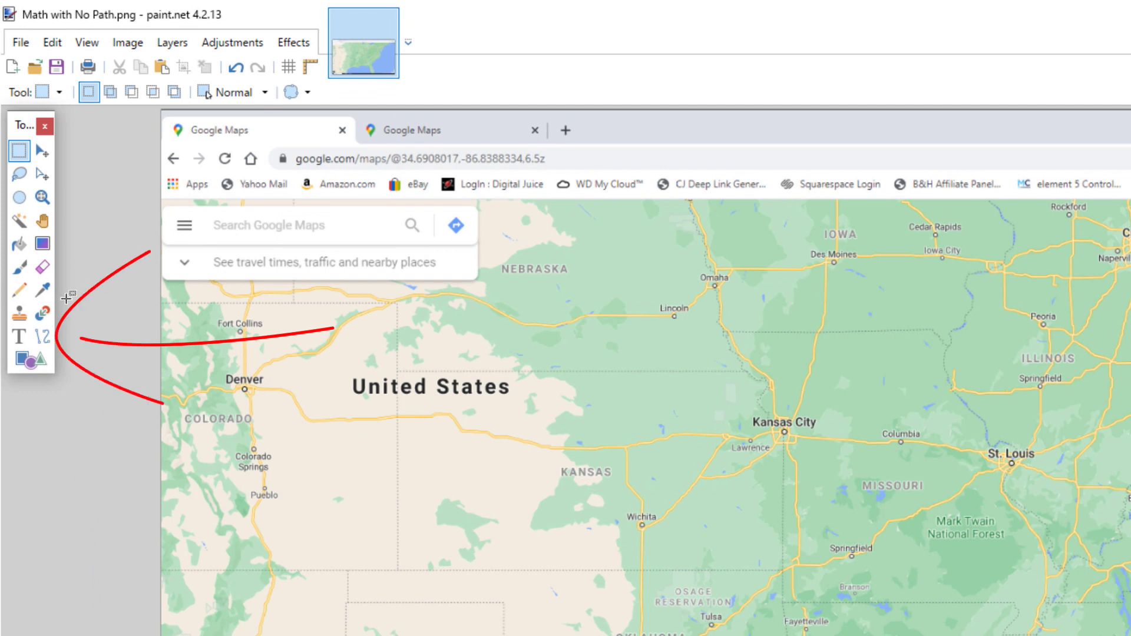
Draw 8-wide red straight lines from San Antonio to New Orleans and on to Atlanta
{"action": "left_click", "coordinate": [40, 341]}
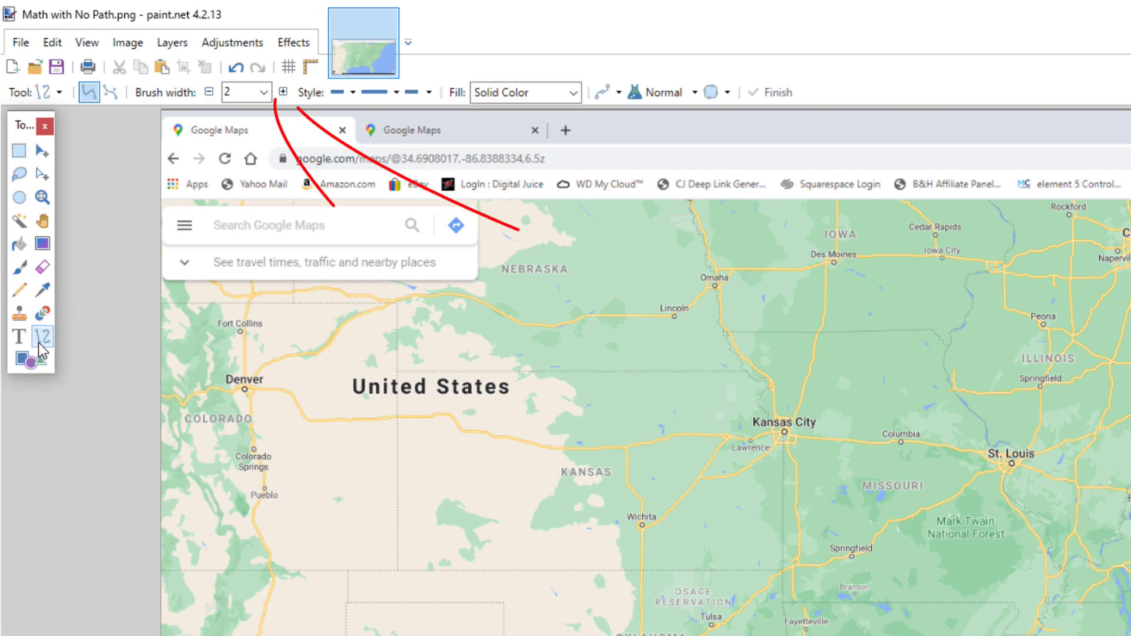
{"action": "left_click", "coordinate": [264, 92]}
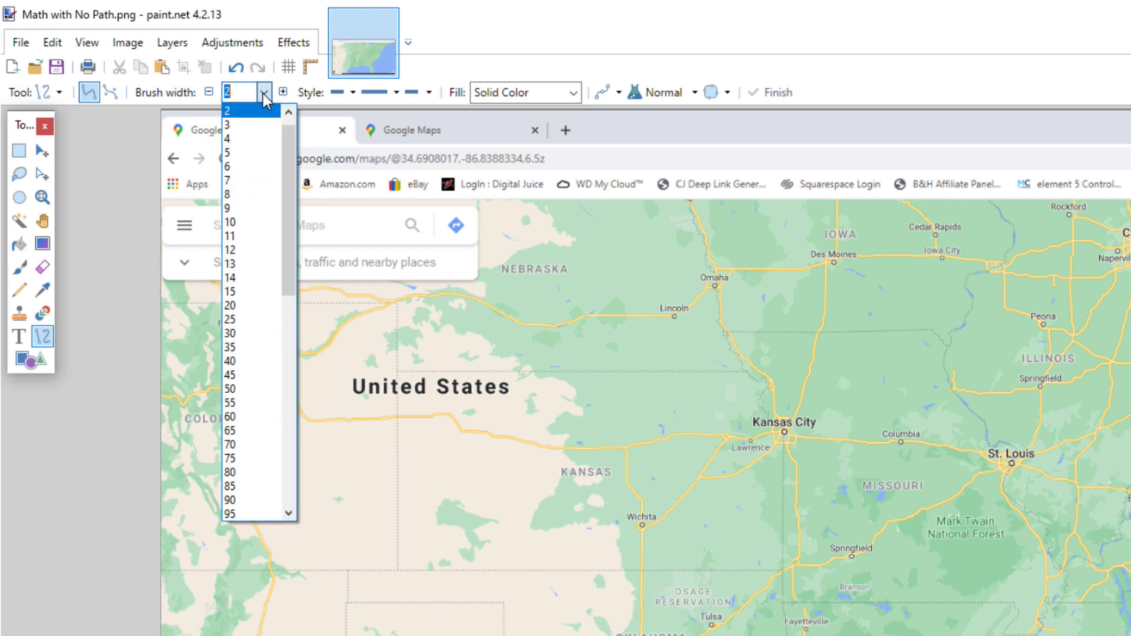
{"action": "left_click", "coordinate": [248, 195]}
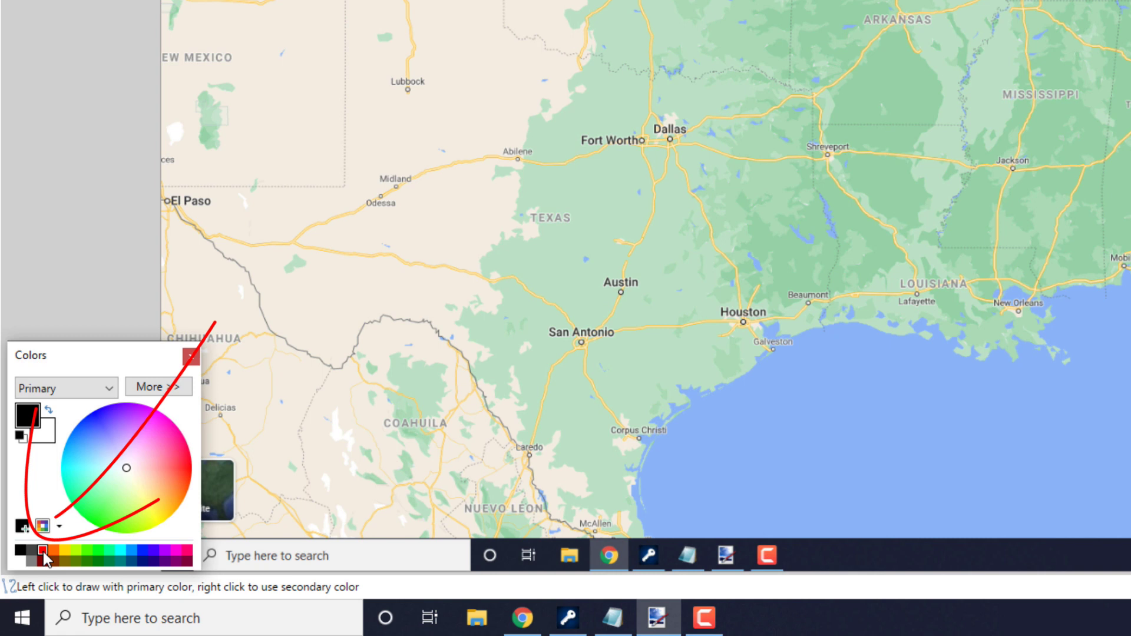
{"action": "left_click", "coordinate": [42, 550]}
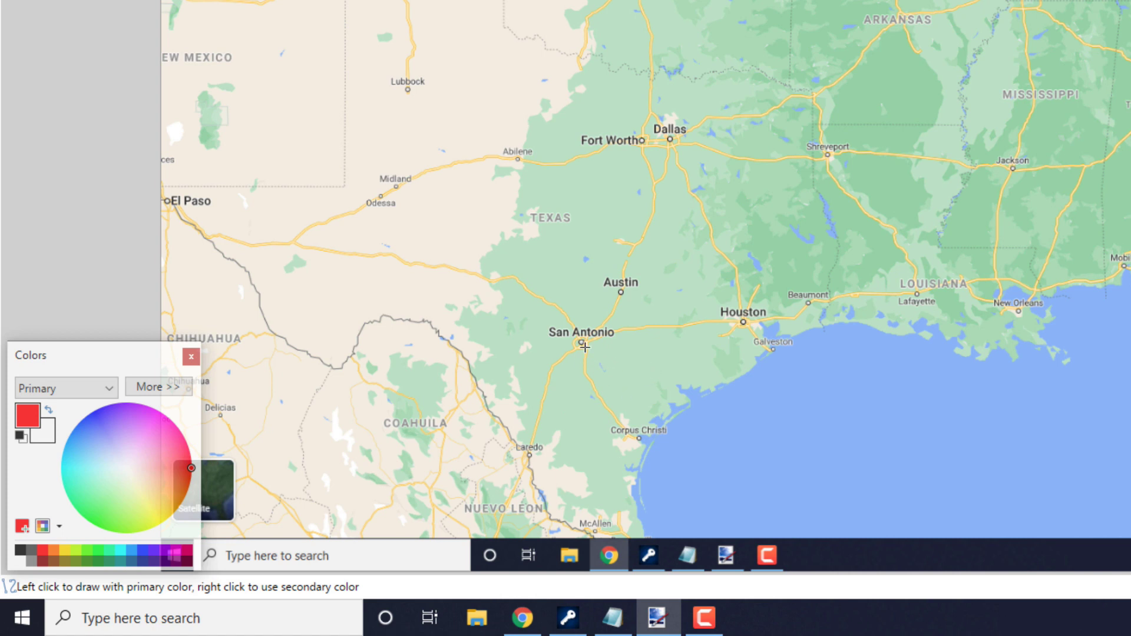
{"action": "left_click_drag", "start_coordinate": [584, 347], "coordinate": [1020, 317]}
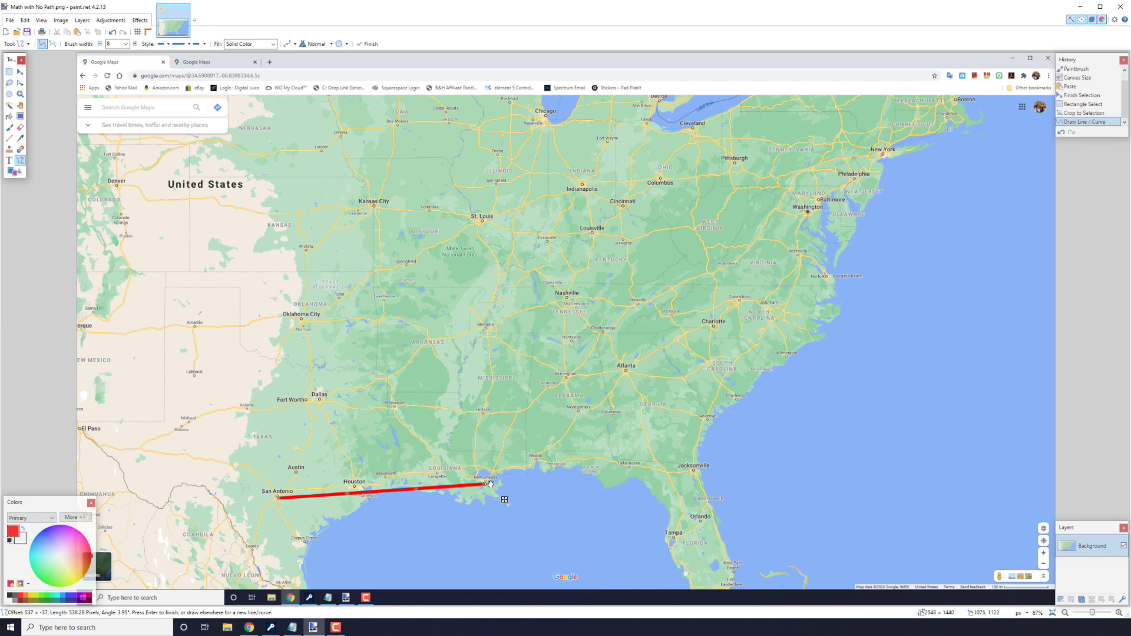
{"action": "mouse_move", "coordinate": [487, 483]}
{"action": "left_mouse_down"}
{"action": "mouse_move", "coordinate": [542, 424]}
{"action": "mouse_move", "coordinate": [711, 330]}
{"action": "mouse_move", "coordinate": [805, 215]}
{"action": "mouse_move", "coordinate": [883, 155]}
{"action": "left_mouse_up"}
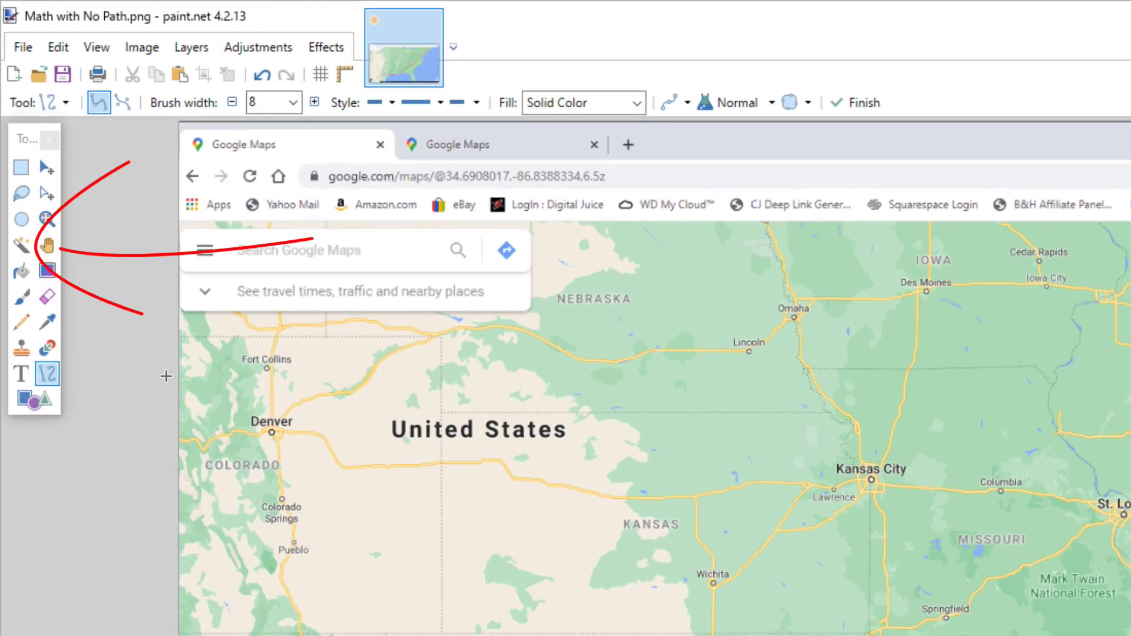
Erase all five red route segments, San Antonio through New York, using Magic Wand selections
{"action": "left_click", "coordinate": [23, 250]}
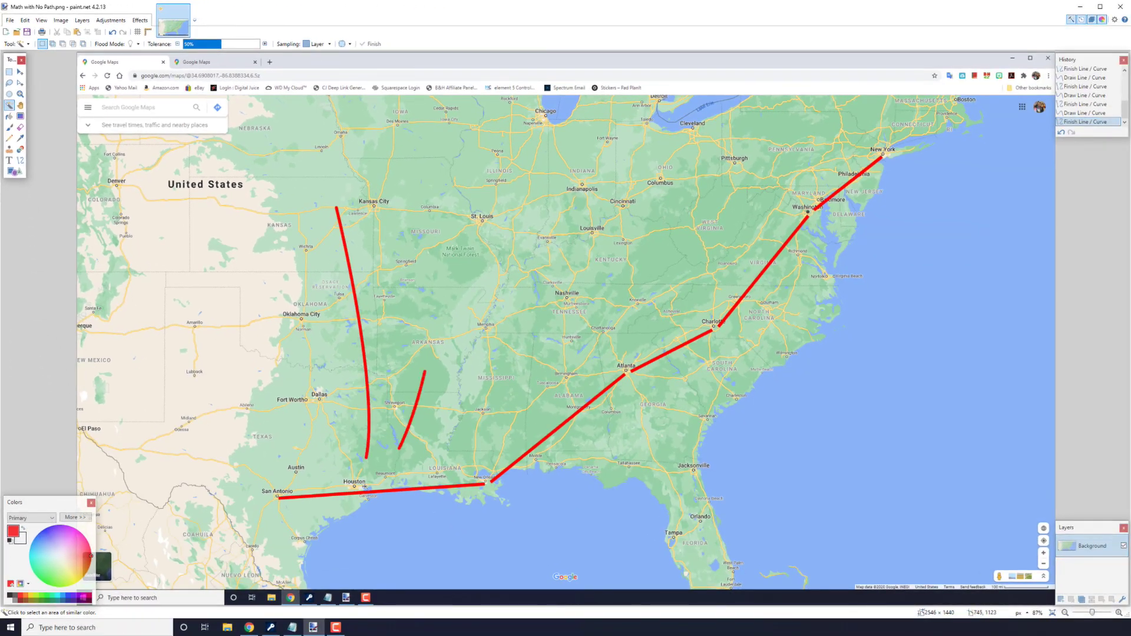
{"action": "left_click", "coordinate": [368, 492]}
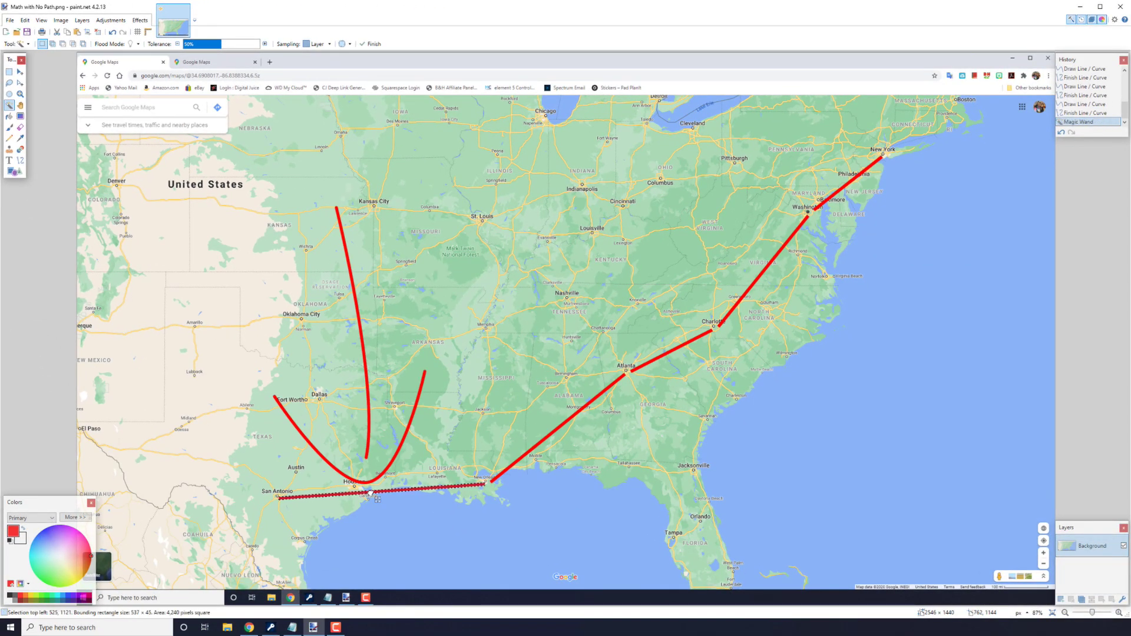
{"action": "key", "text": "Delete"}
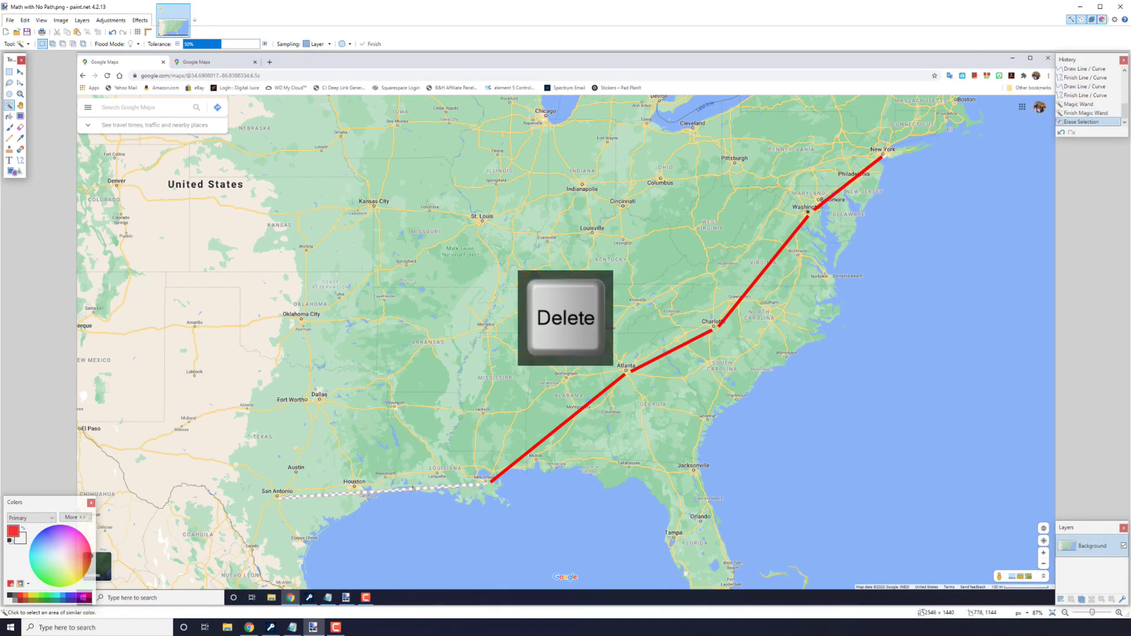
{"action": "left_click", "coordinate": [547, 437]}
{"action": "key", "text": "Delete"}
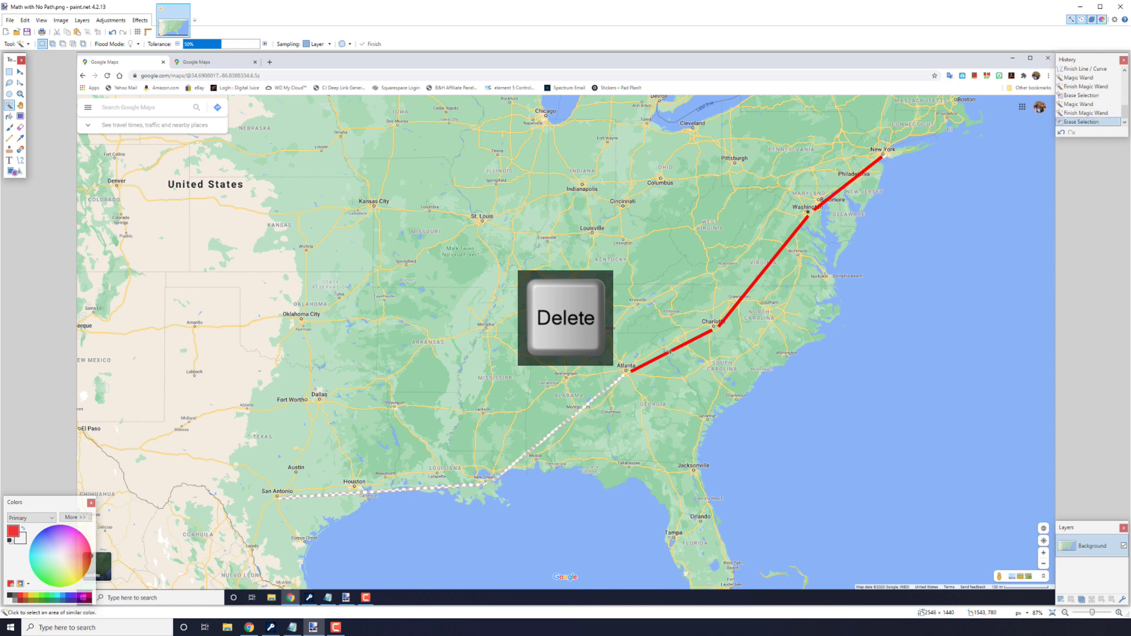
{"action": "left_click", "coordinate": [670, 352]}
{"action": "key", "text": "Delete"}
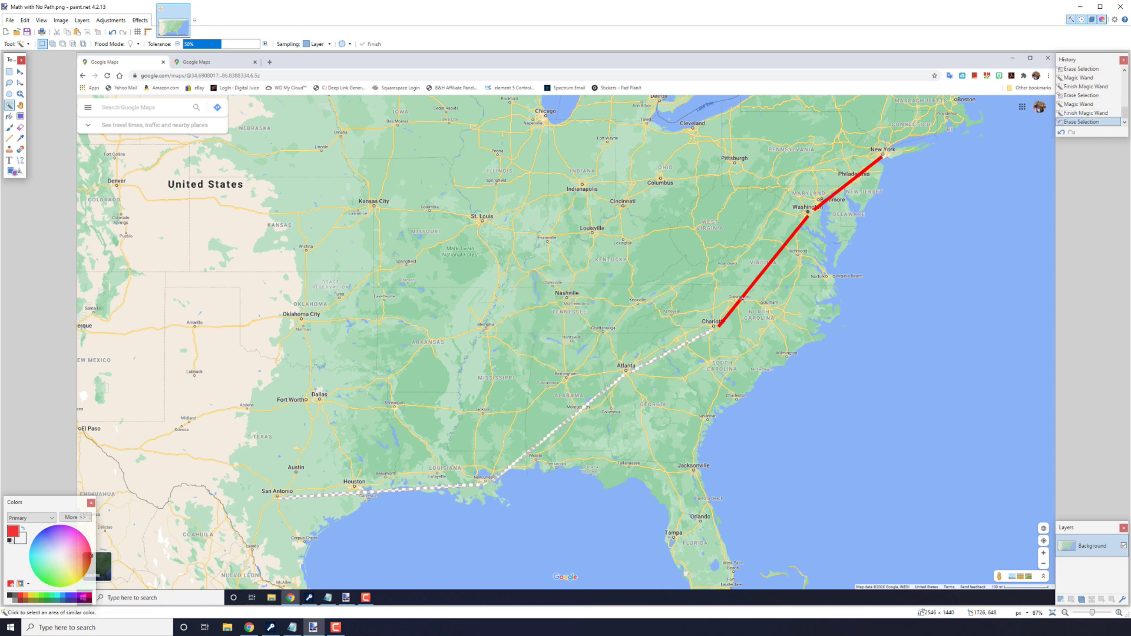
{"action": "left_click", "coordinate": [762, 272]}
{"action": "key", "text": "Delete"}
{"action": "left_click", "coordinate": [851, 181]}
{"action": "key", "text": "Delete"}
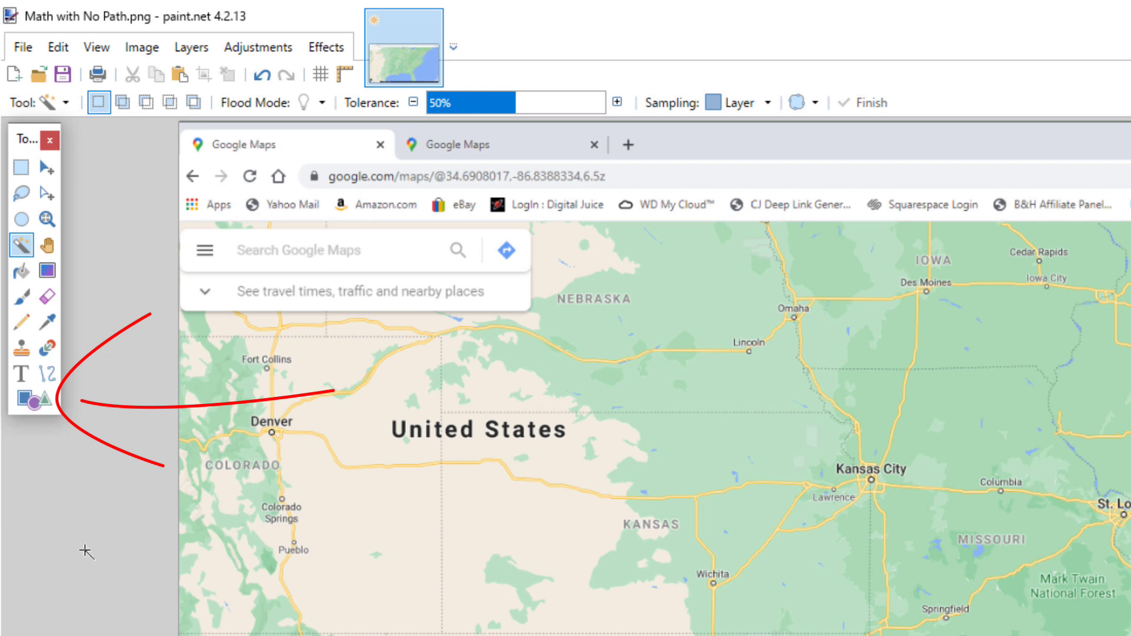
Set the Shapes tool to draw filled ellipses
{"action": "left_click", "coordinate": [46, 405]}
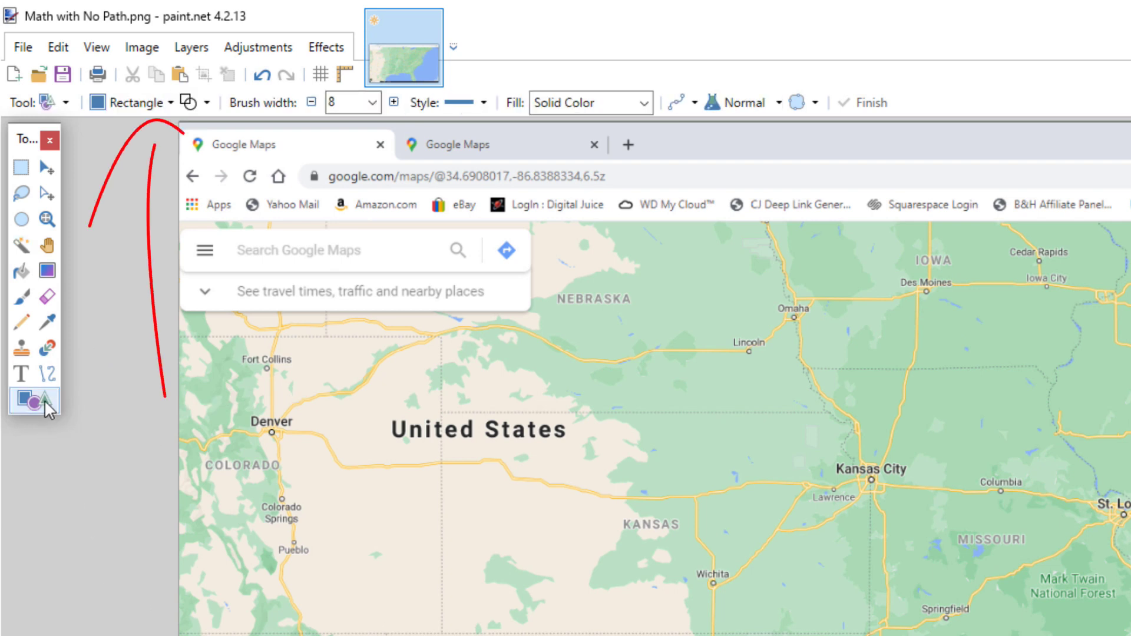
{"action": "left_click", "coordinate": [169, 104]}
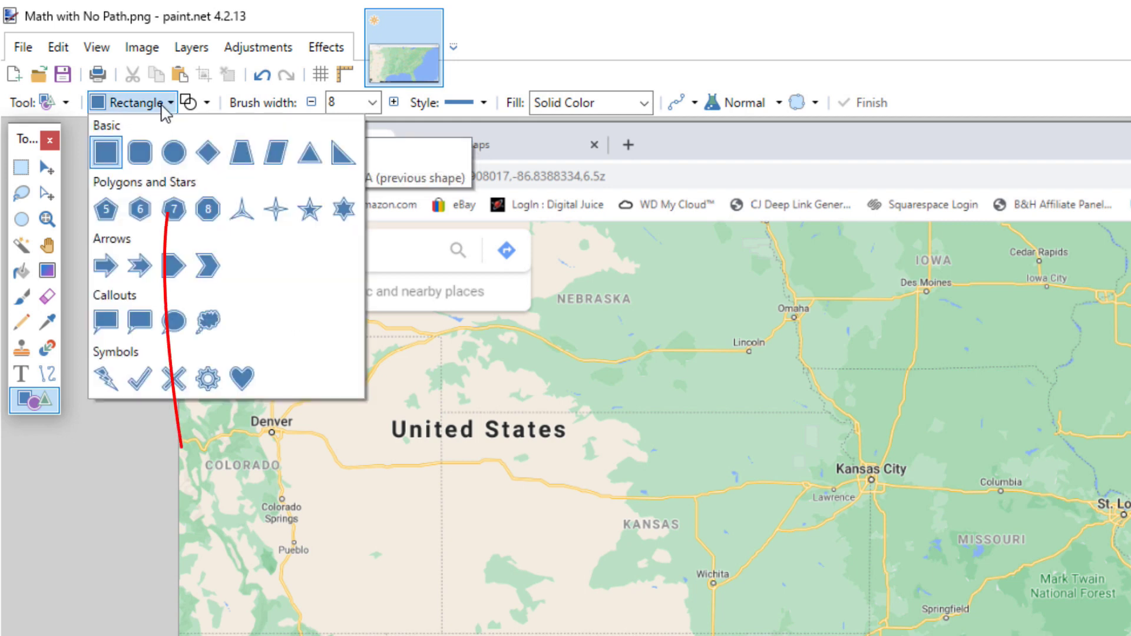
{"action": "left_click", "coordinate": [171, 157]}
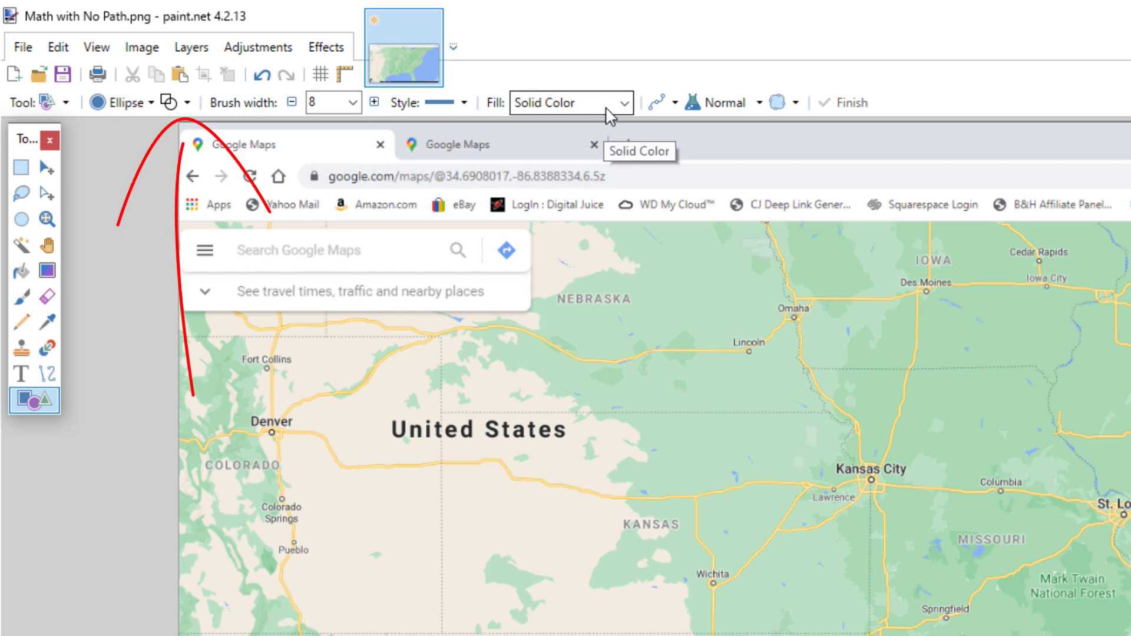
{"action": "left_click", "coordinate": [170, 102]}
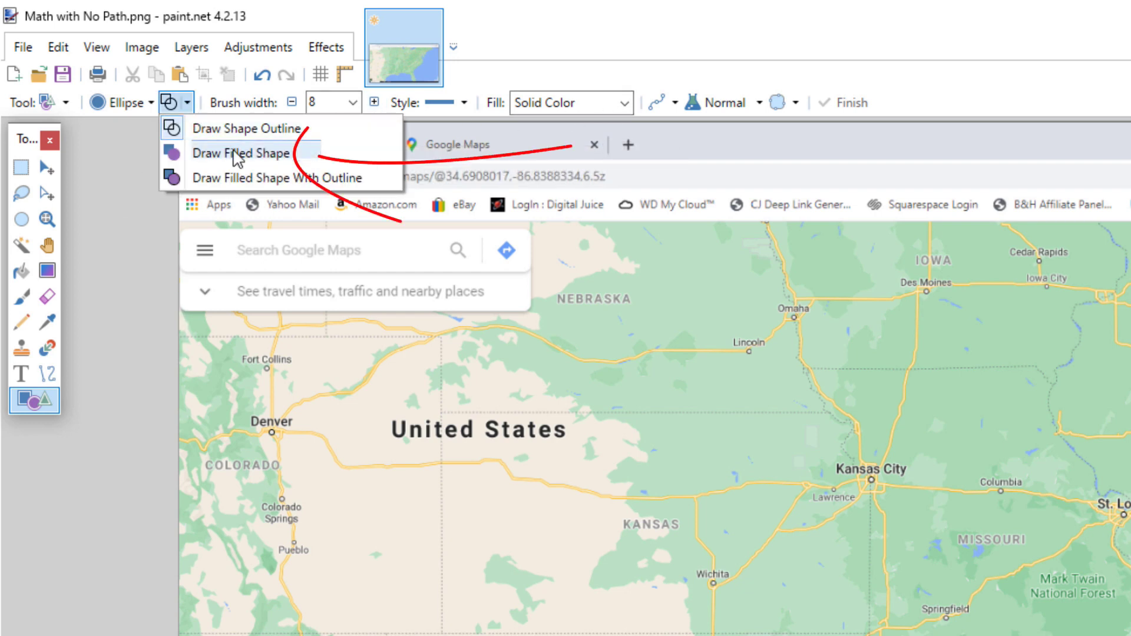
{"action": "left_click", "coordinate": [273, 154]}
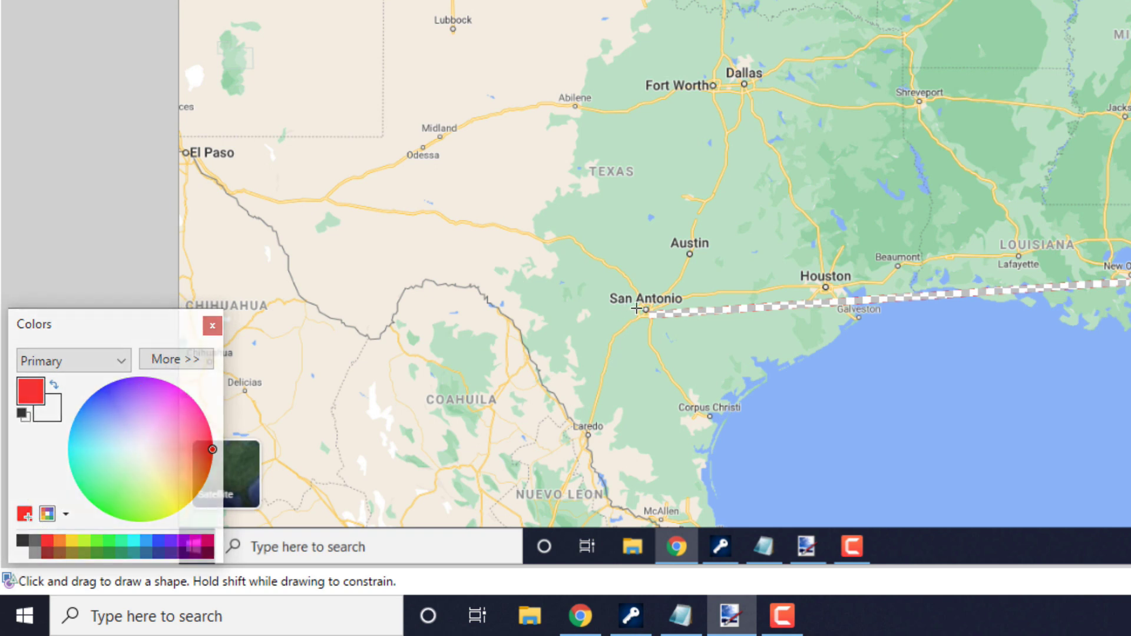
Draw red dots on San Antonio, Atlanta, Charlotte, Washington and New York
{"action": "left_click_drag", "start_coordinate": [636, 307], "coordinate": [661, 331]}
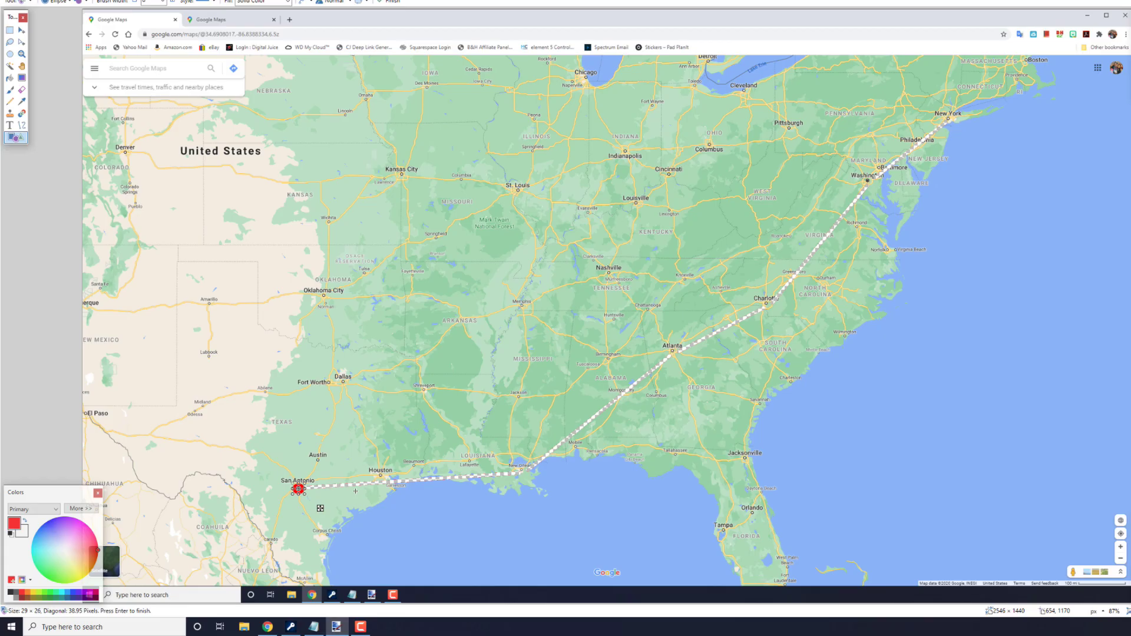
{"action": "key", "text": "Return"}
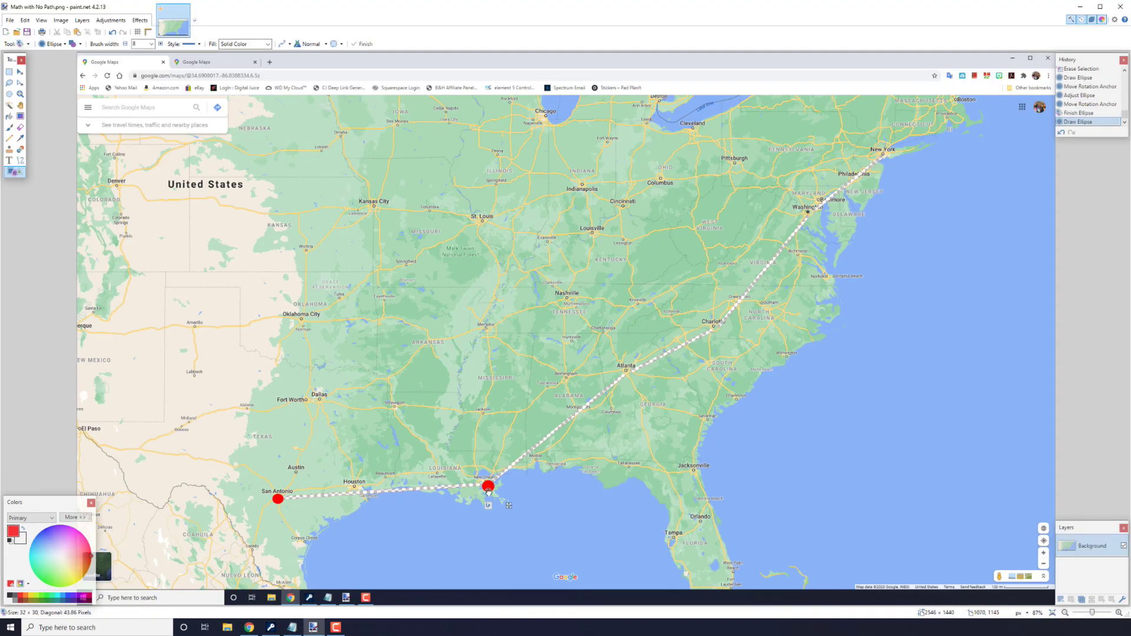
{"action": "left_click_drag", "start_coordinate": [623, 370], "coordinate": [635, 381]}
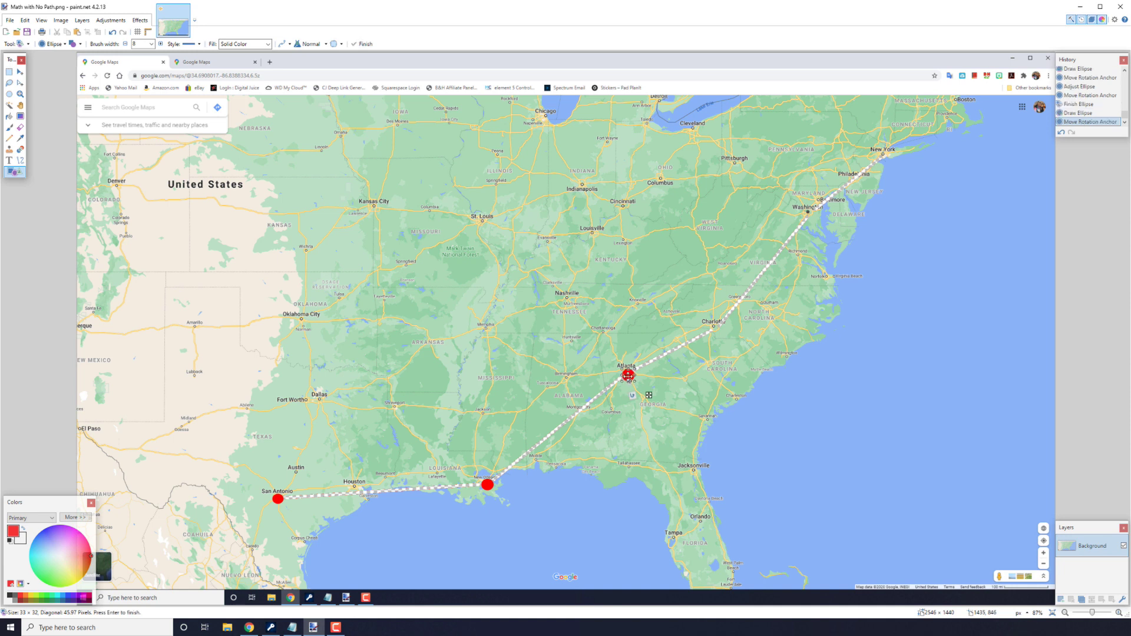
{"action": "key", "text": "Return"}
{"action": "left_click_drag", "start_coordinate": [706, 324], "coordinate": [721, 337]}
{"action": "key", "text": "Return"}
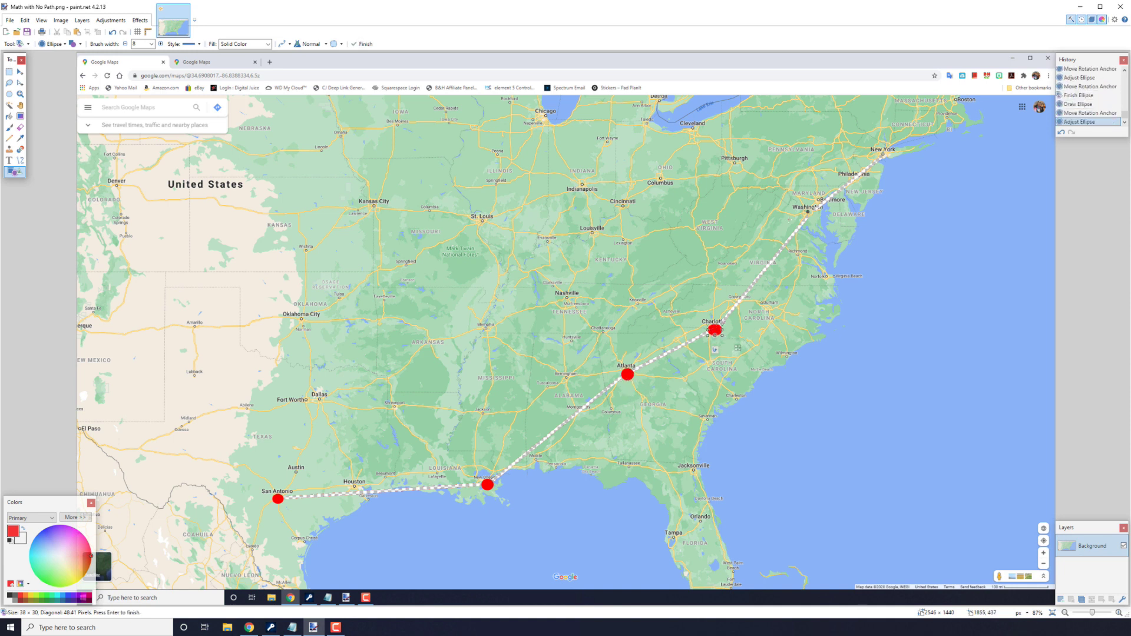
{"action": "left_click_drag", "start_coordinate": [801, 204], "coordinate": [819, 222]}
{"action": "key", "text": "Return"}
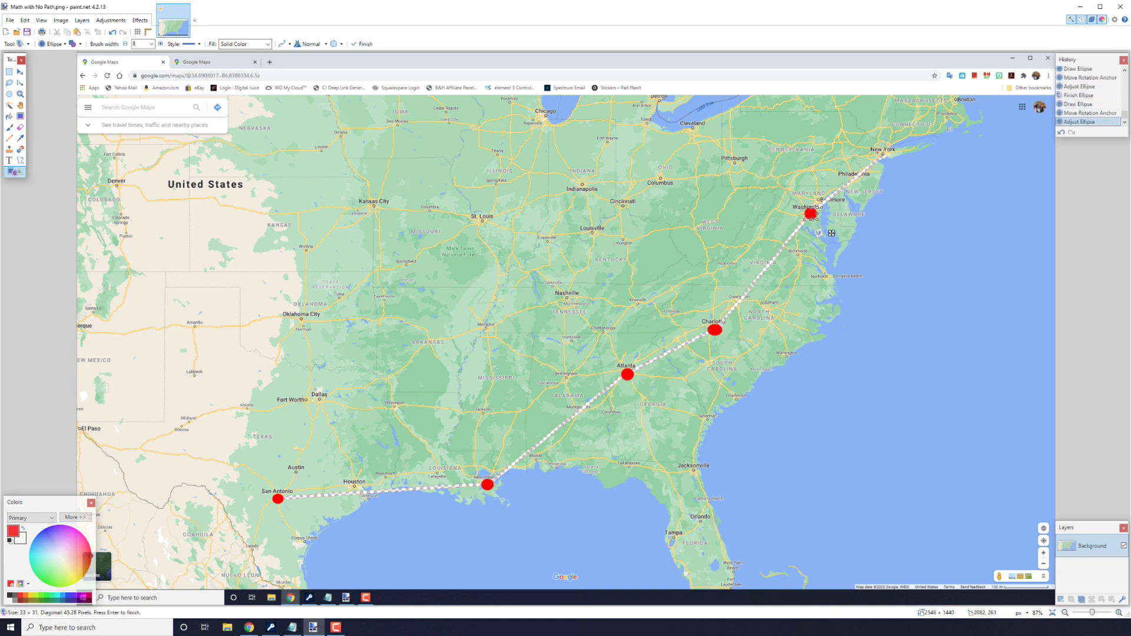
{"action": "left_click_drag", "start_coordinate": [875, 150], "coordinate": [892, 165]}
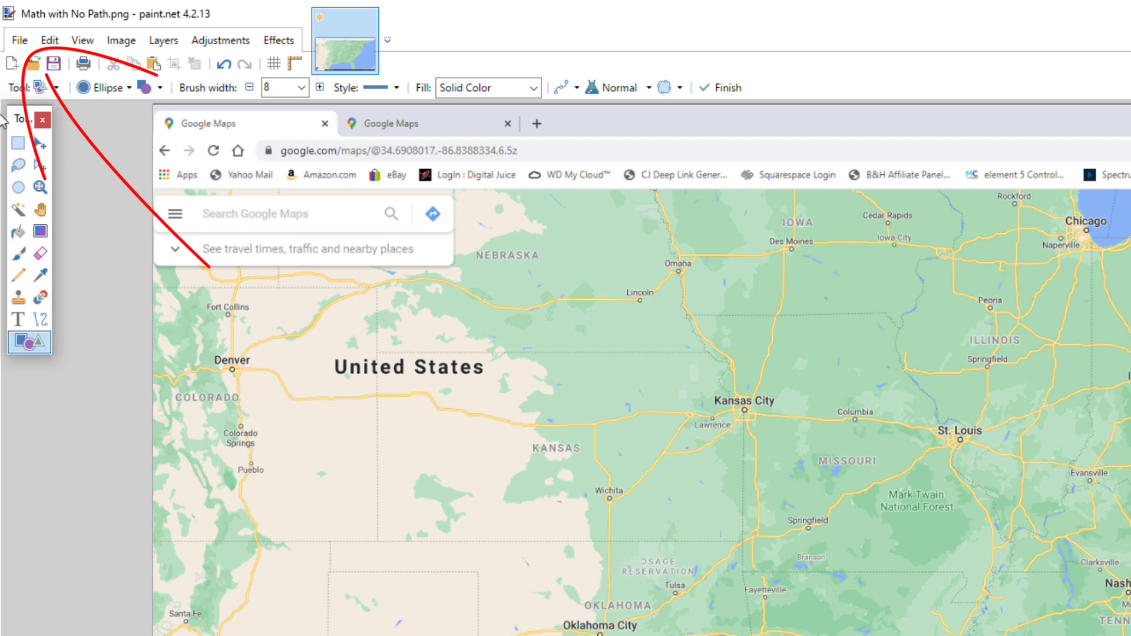
Save the dotted map as PNG 'Math with with Path.png'
{"action": "left_click", "coordinate": [22, 40]}
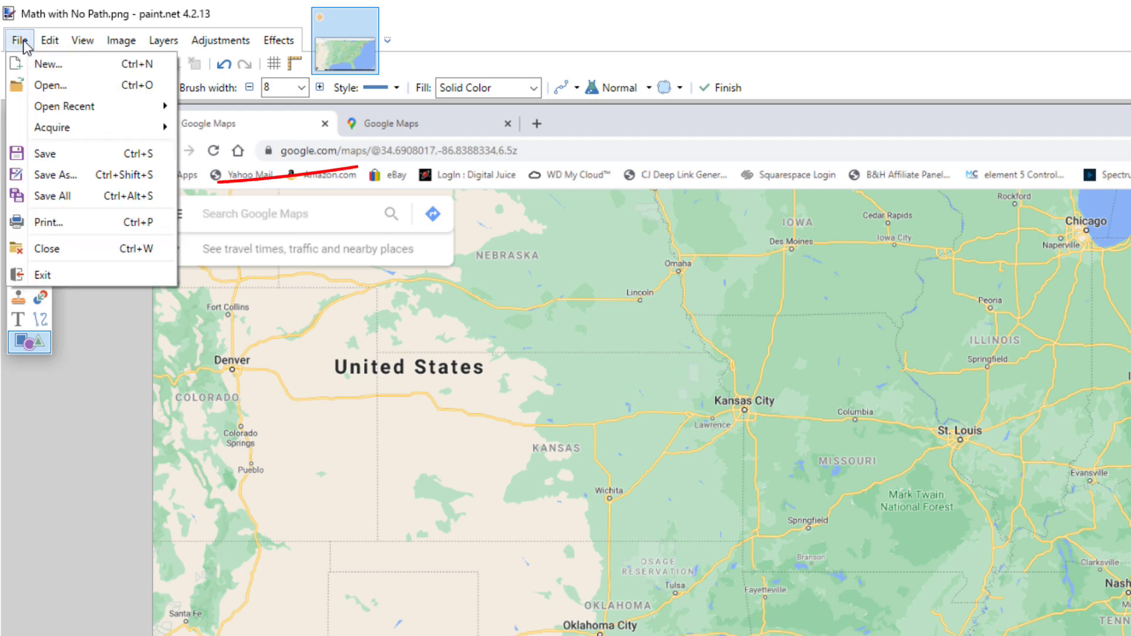
{"action": "left_click", "coordinate": [54, 176]}
{"action": "left_click", "coordinate": [184, 543]}
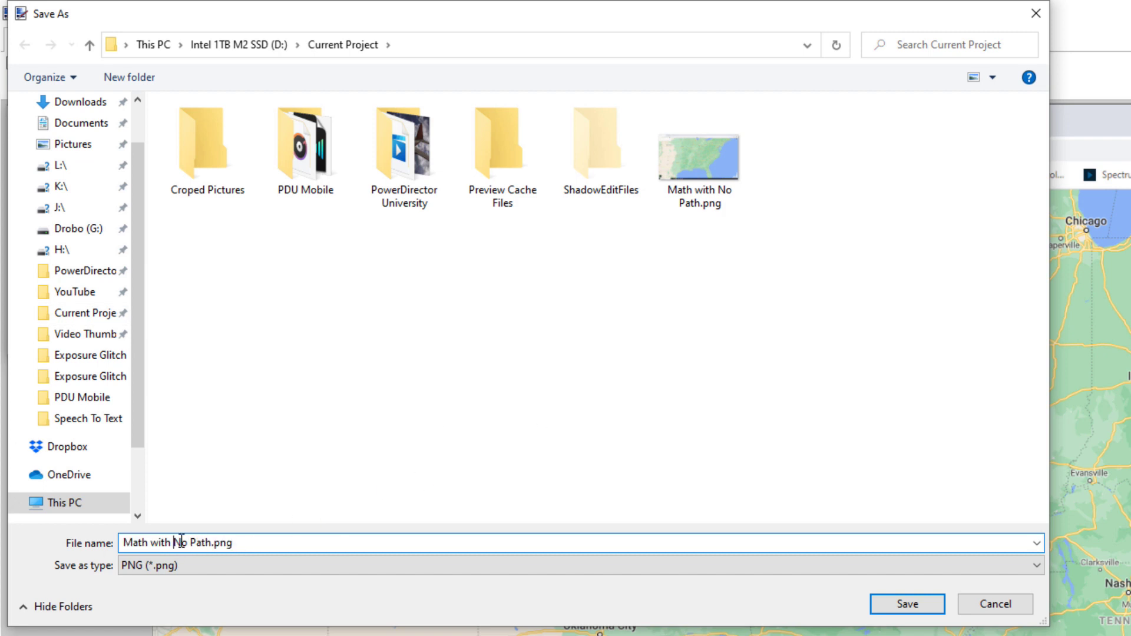
{"action": "key", "text": "BackSpace"}
{"action": "key", "text": "BackSpace"}
{"action": "type", "text": "With"}
{"action": "key", "text": "BackSpace"}
{"action": "key", "text": "BackSpace"}
{"action": "key", "text": "BackSpace"}
{"action": "key", "text": "BackSpace"}
{"action": "type", "text": "with"}
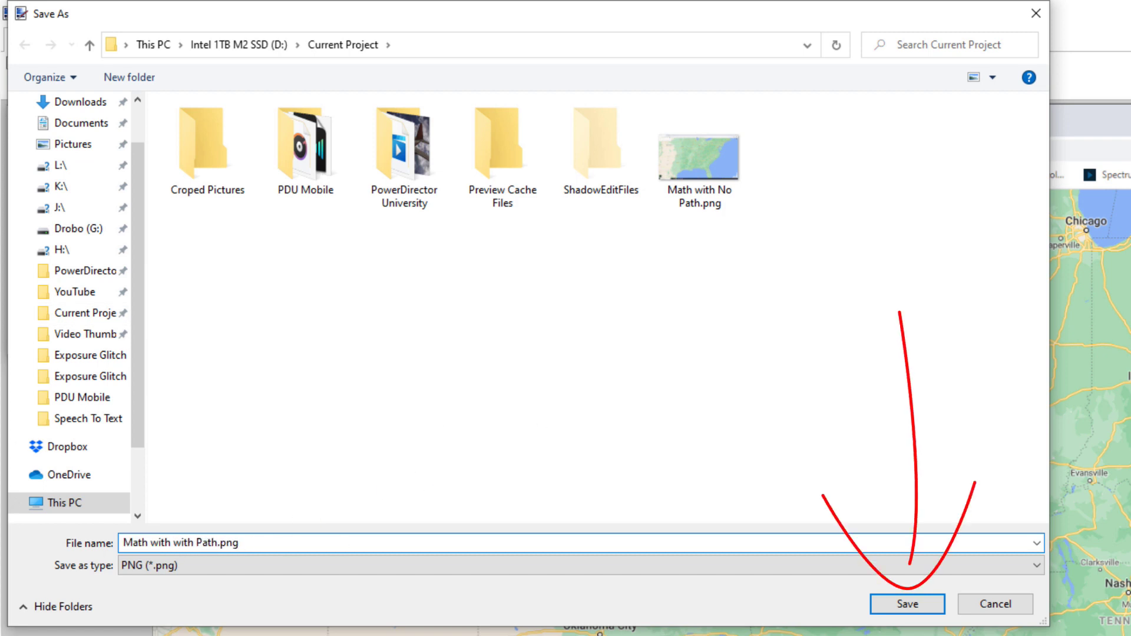
{"action": "left_click", "coordinate": [893, 603]}
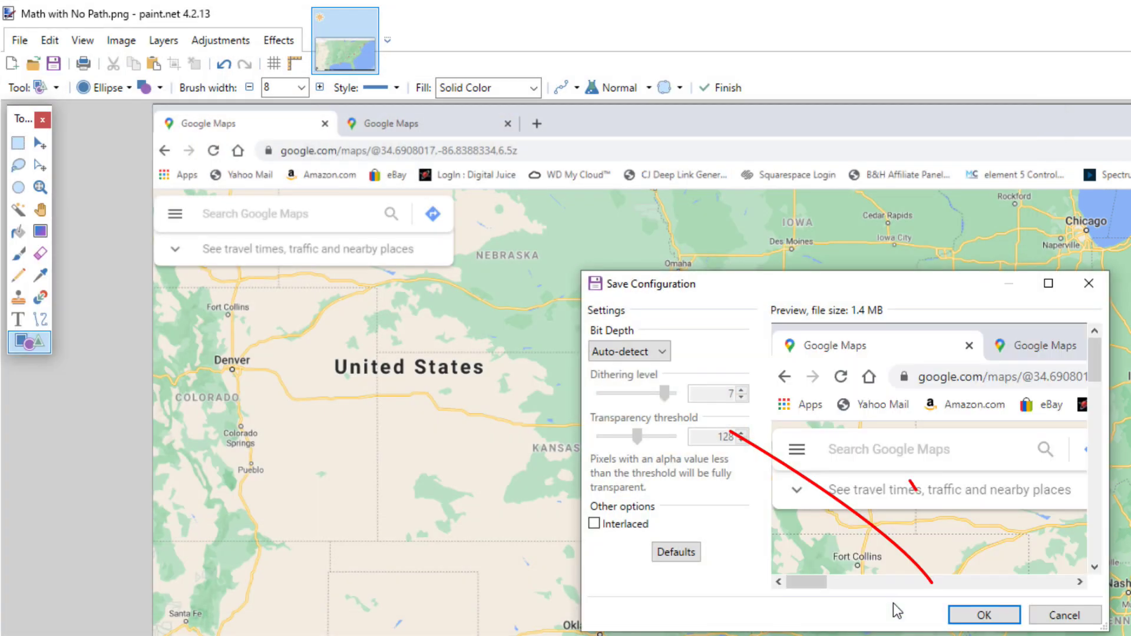
{"action": "left_click", "coordinate": [980, 616]}
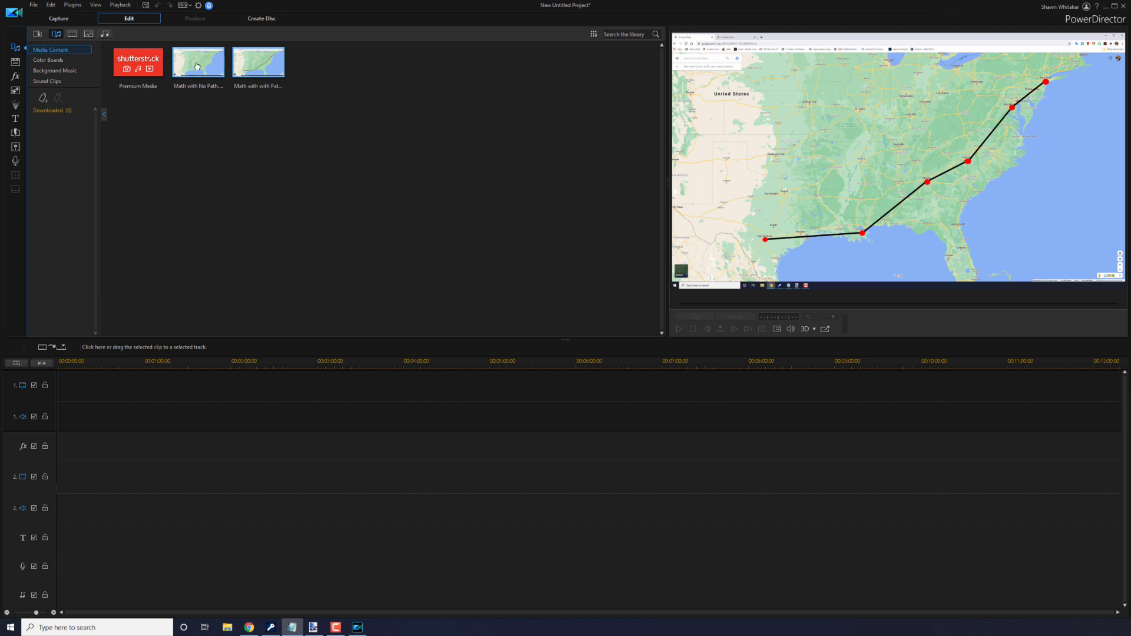
Place 'Math with No Path' from the media library at the start of video track 1
{"action": "mouse_move", "coordinate": [197, 66]}
{"action": "left_mouse_down"}
{"action": "mouse_move", "coordinate": [109, 374]}
{"action": "mouse_move", "coordinate": [48, 384]}
{"action": "mouse_move", "coordinate": [49, 394]}
{"action": "left_mouse_up"}
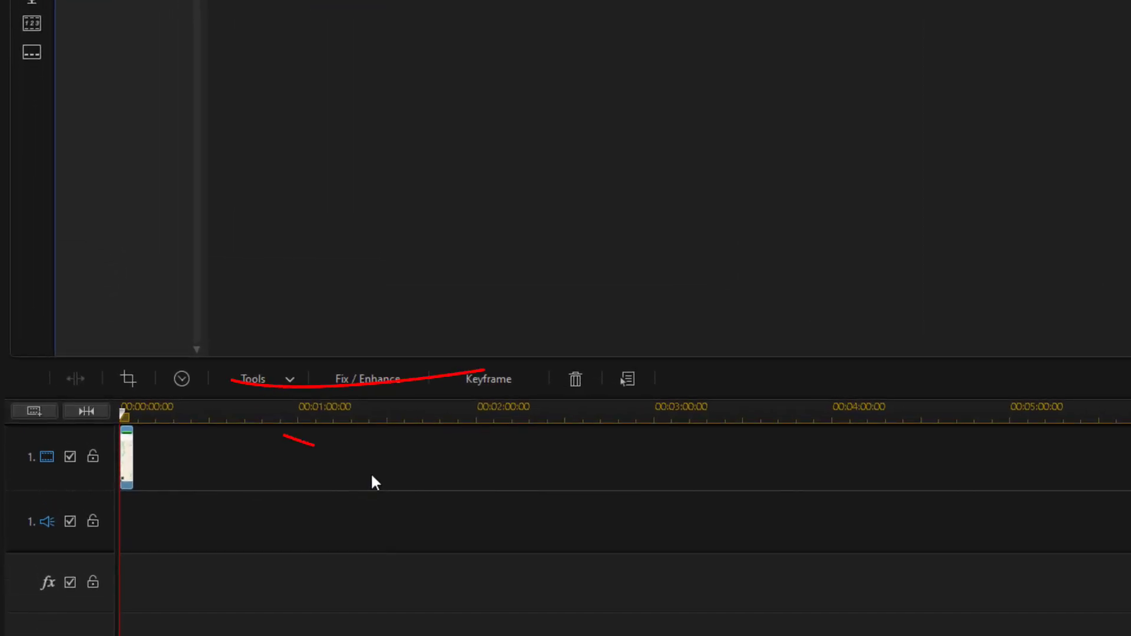
Set the map clip's duration to 20 seconds and zoom the timeline in
{"action": "left_click", "coordinate": [191, 379]}
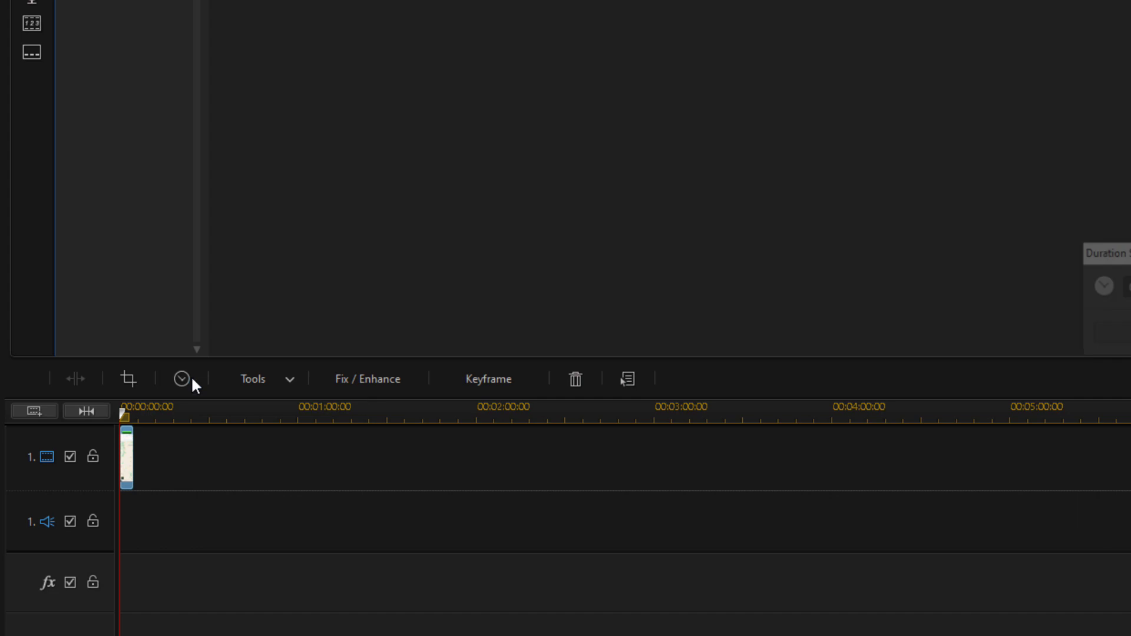
{"action": "left_click", "coordinate": [742, 287]}
{"action": "key", "text": "Return"}
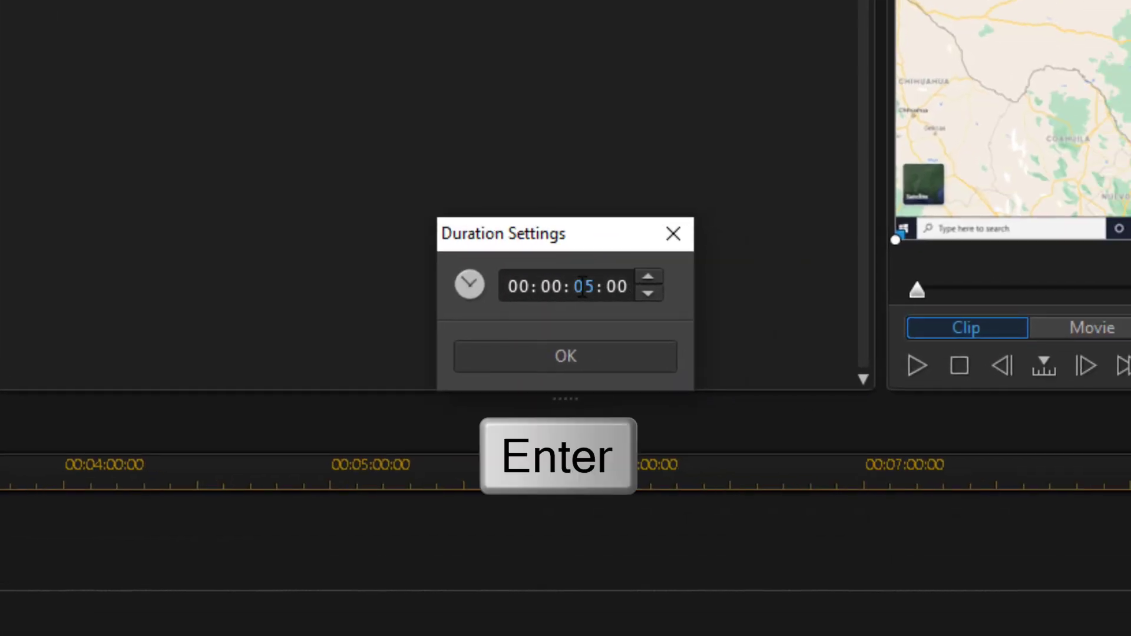
{"action": "type", "text": "20"}
{"action": "key", "text": "Return"}
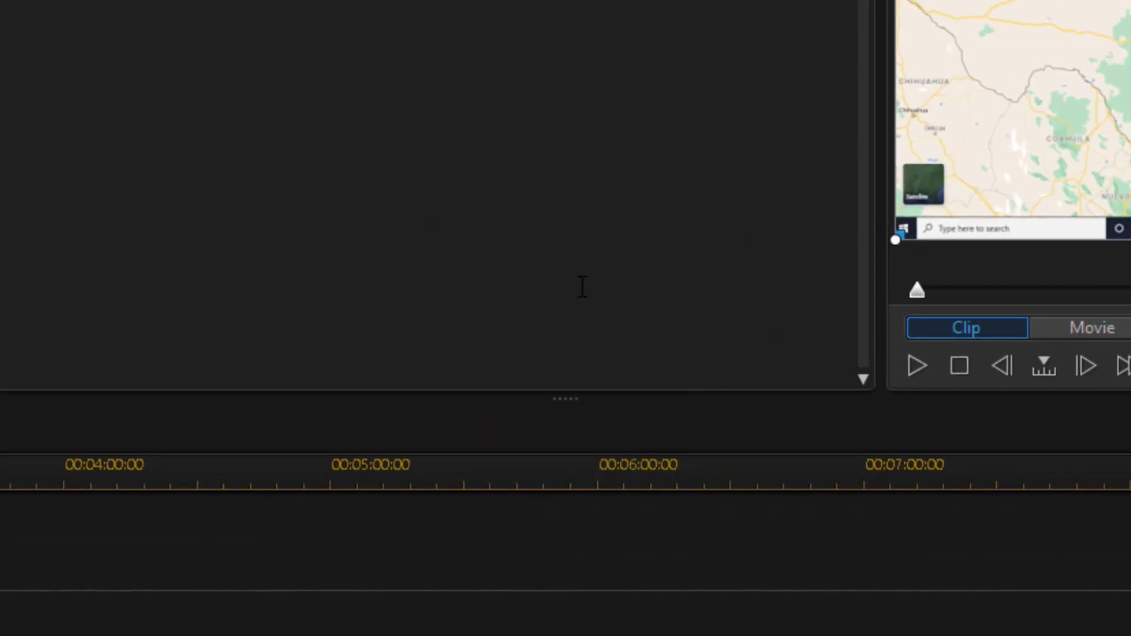
{"action": "scroll", "coordinate": [367, 367], "scroll_direction": "up", "scroll_amount": 3}
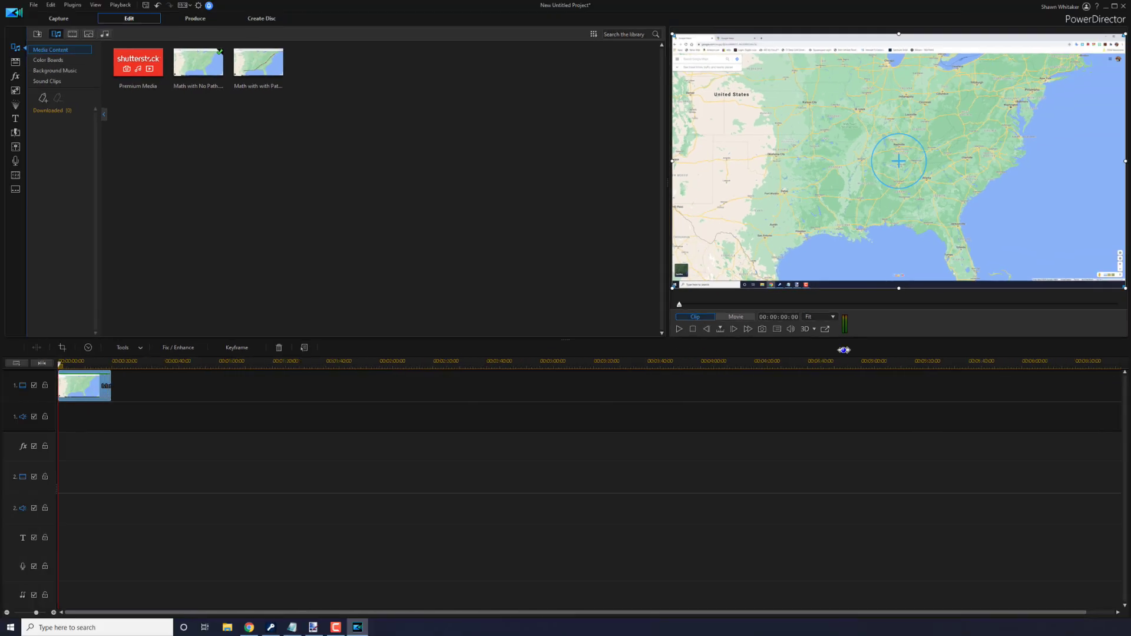
{"action": "scroll", "coordinate": [419, 361], "scroll_direction": "up", "scroll_amount": 2}
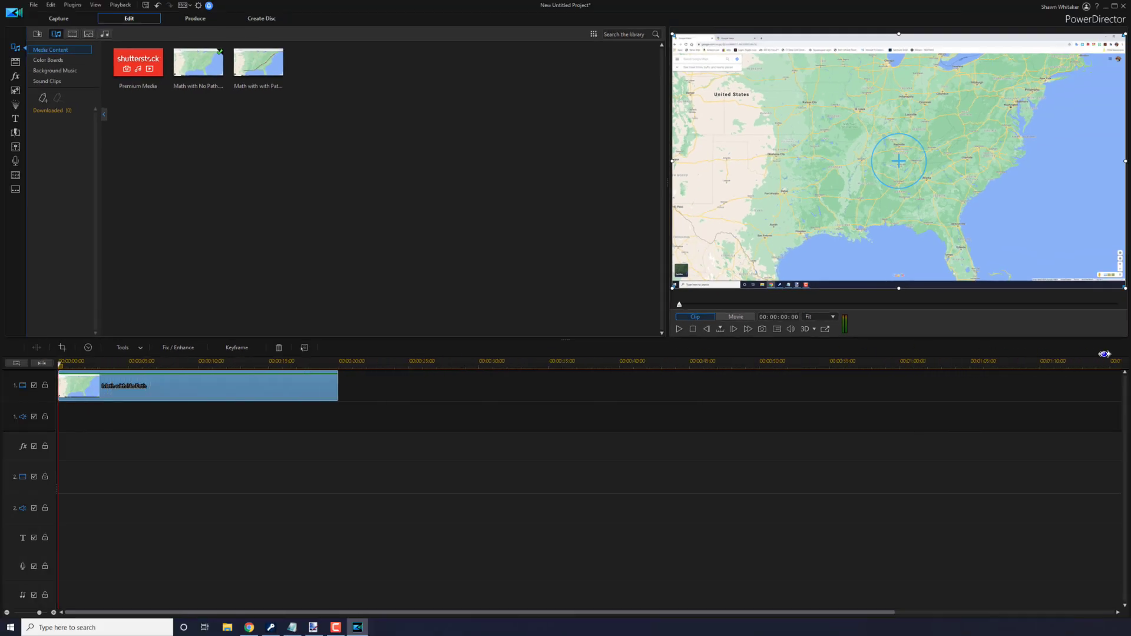
{"action": "scroll", "coordinate": [803, 365], "scroll_direction": "up", "scroll_amount": 3}
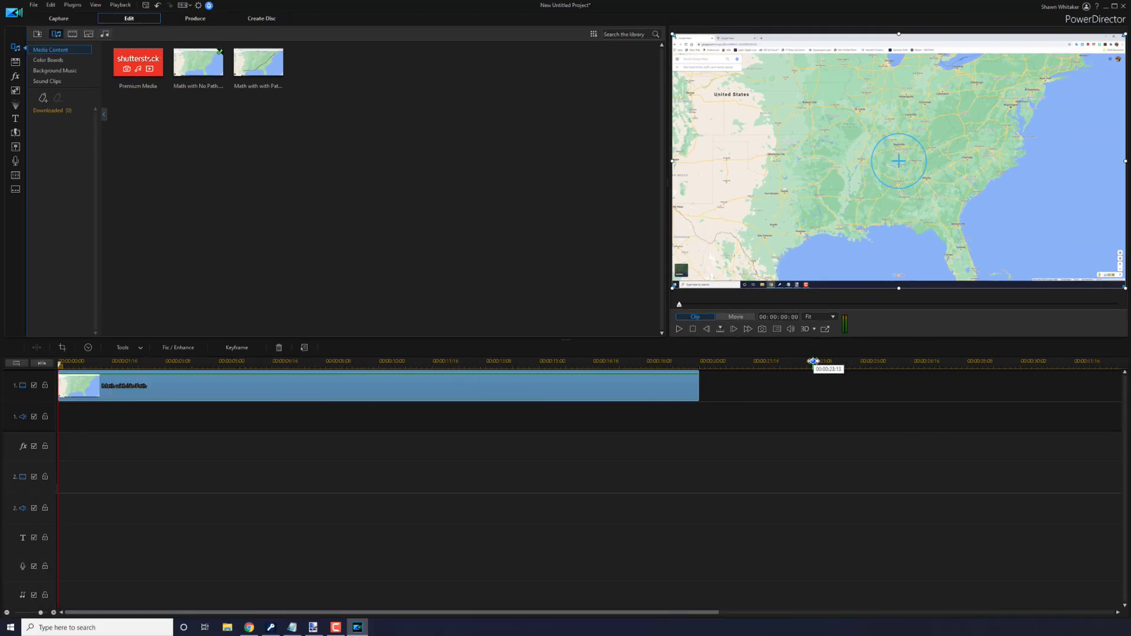
{"action": "scroll", "coordinate": [813, 365], "scroll_direction": "up", "scroll_amount": 2}
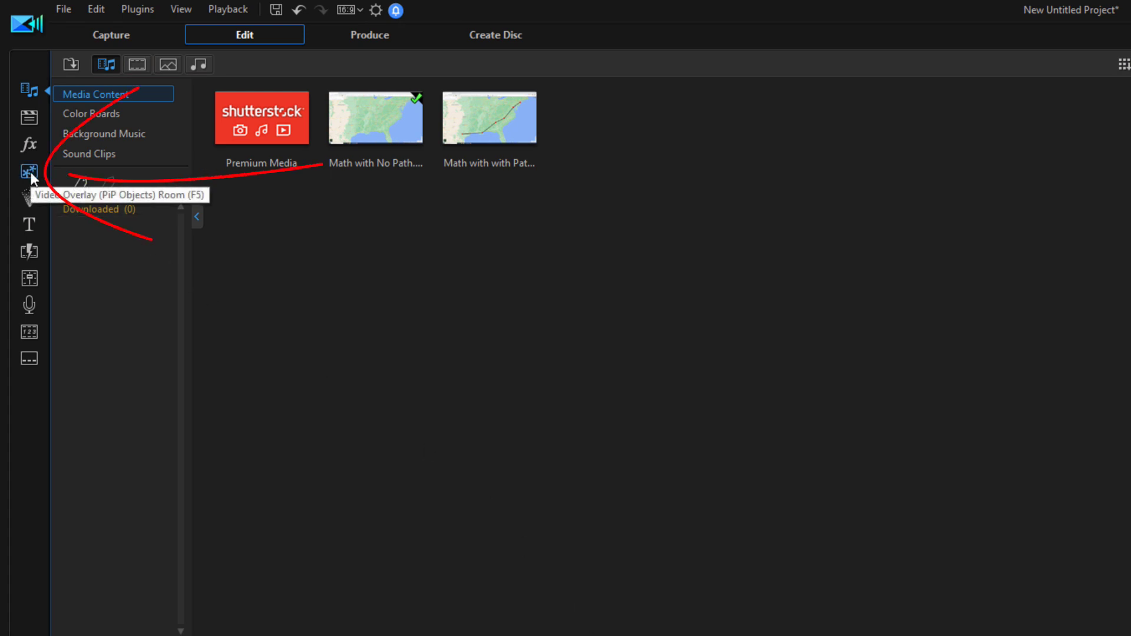
Start a new Paint Designer animation with pen width 24
{"action": "left_click", "coordinate": [30, 172]}
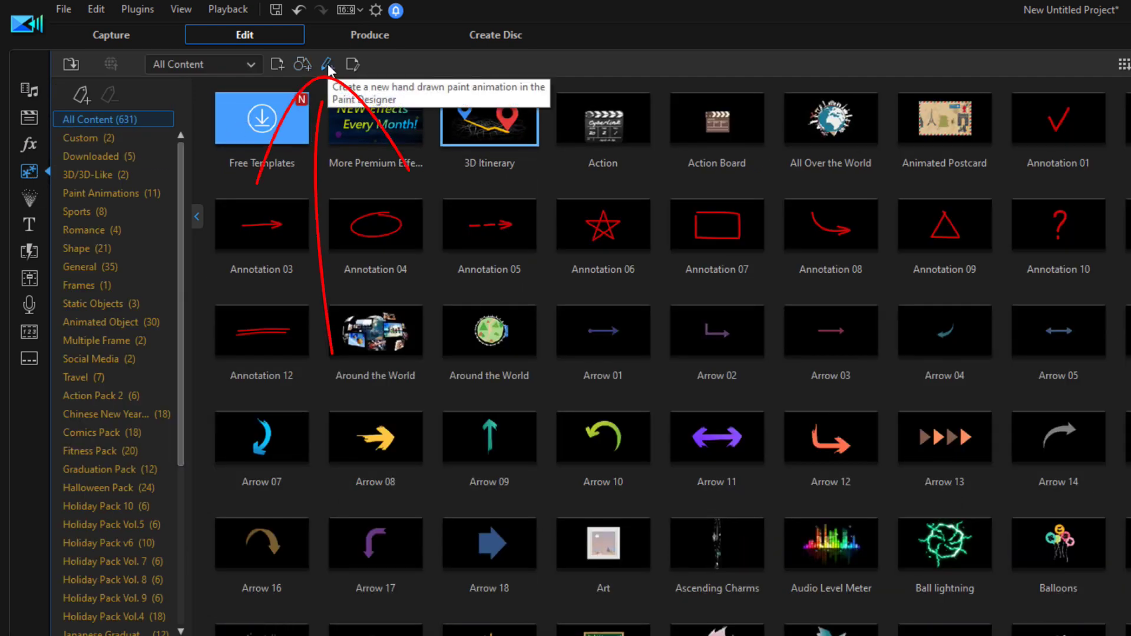
{"action": "left_click", "coordinate": [326, 64]}
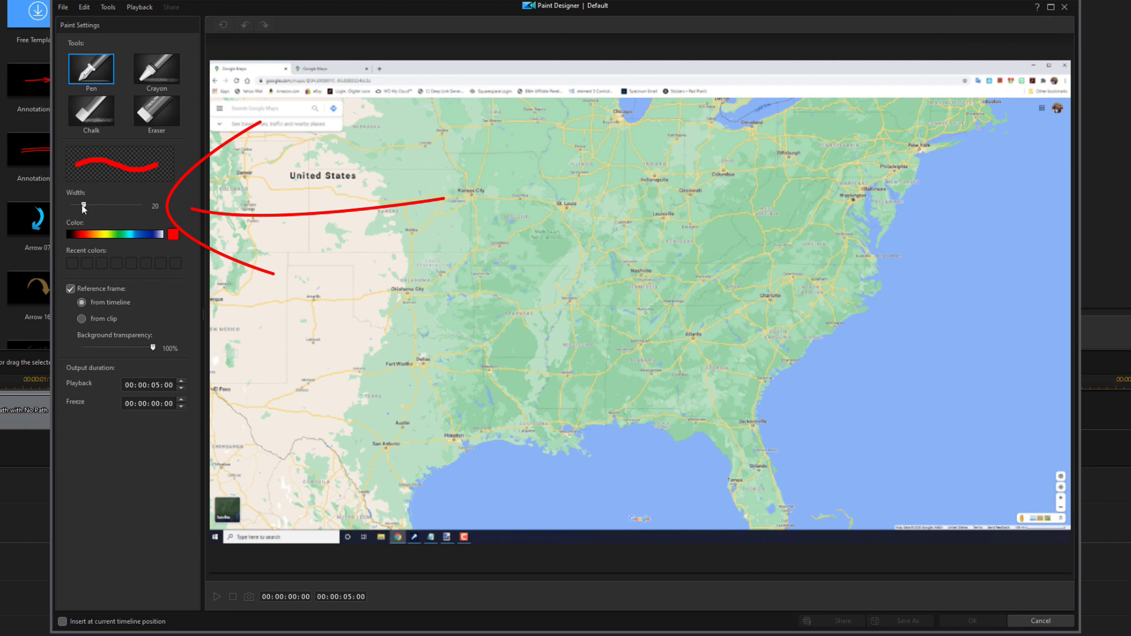
{"action": "left_click_drag", "start_coordinate": [82, 207], "coordinate": [87, 207]}
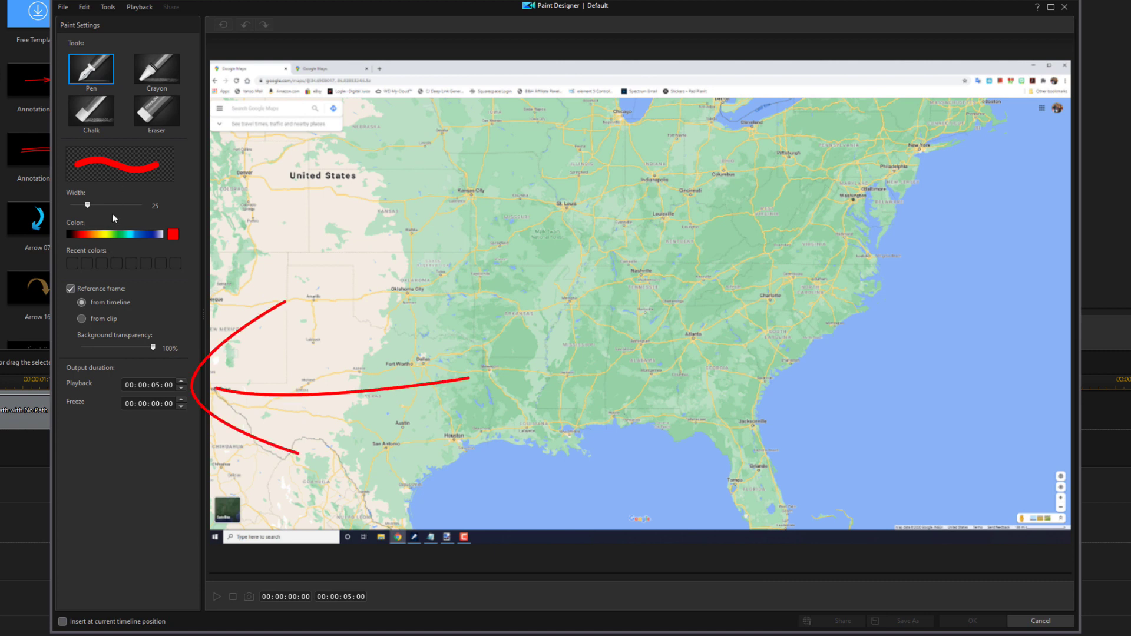
Set the output playback duration to 20 seconds and the freeze to 02 seconds
{"action": "left_click", "coordinate": [154, 386]}
{"action": "type", "text": "20"}
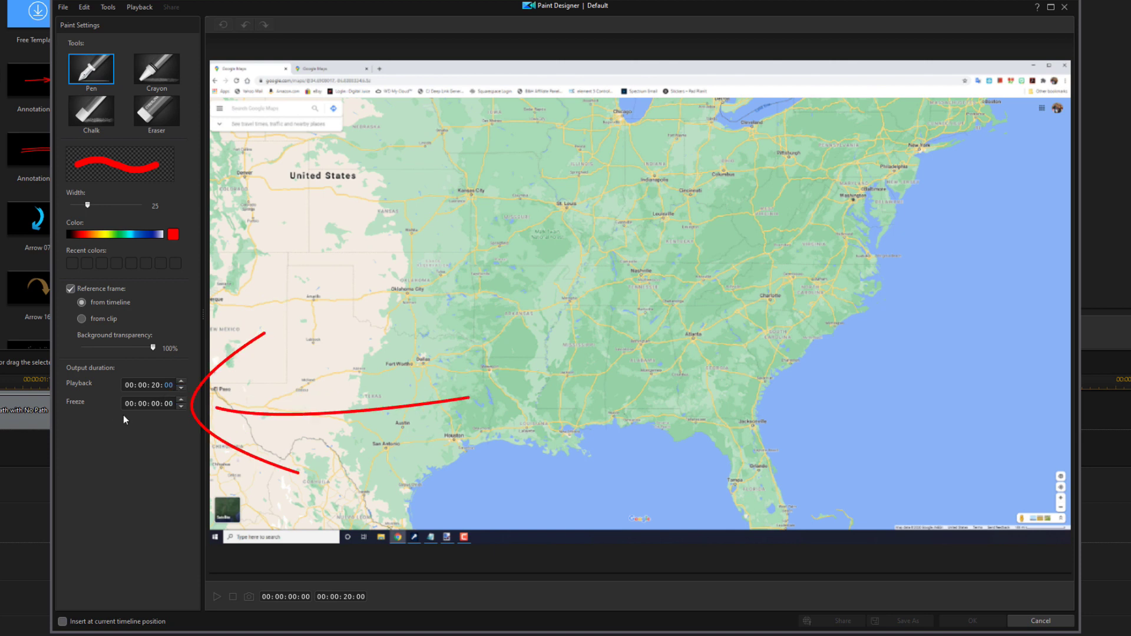
{"action": "left_click", "coordinate": [153, 405]}
{"action": "type", "text": "02"}
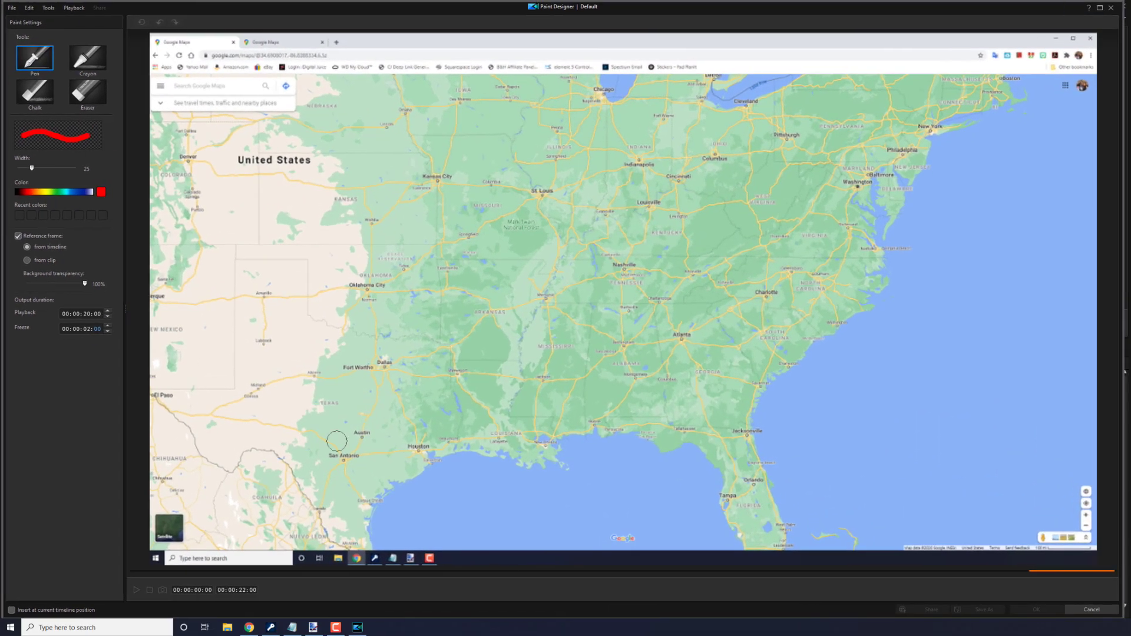
Paint a red path from San Antonio via Houston to New York and save it as 'Map Animation'
{"action": "mouse_move", "coordinate": [361, 467]}
{"action": "left_mouse_down"}
{"action": "mouse_move", "coordinate": [346, 465]}
{"action": "mouse_move", "coordinate": [430, 459]}
{"action": "left_mouse_up"}
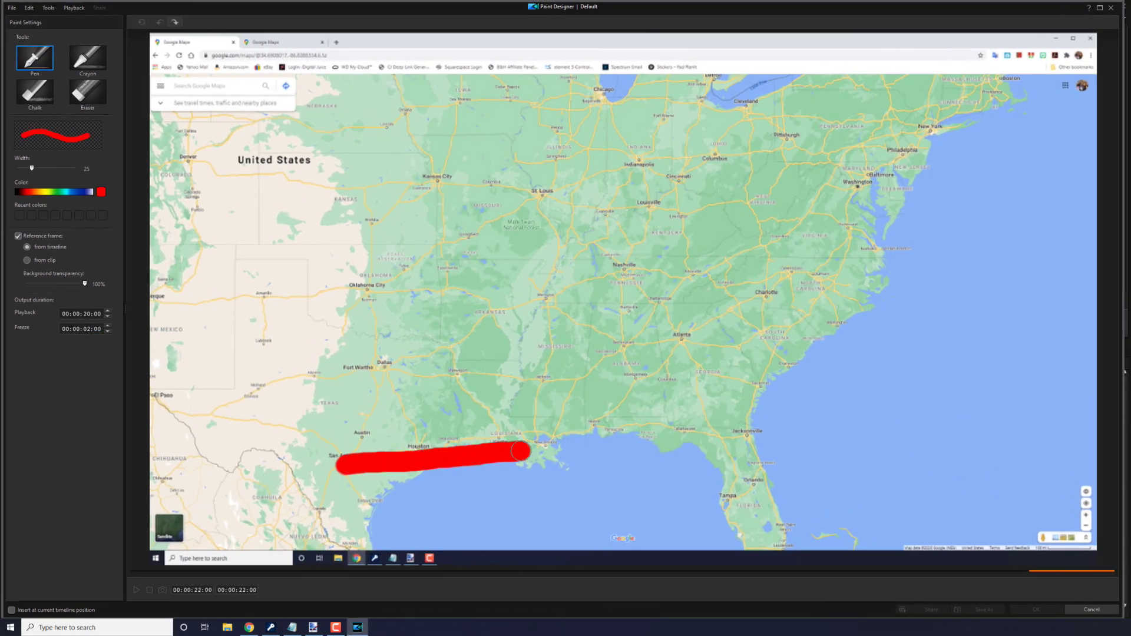
{"action": "mouse_move", "coordinate": [520, 451]}
{"action": "left_mouse_down"}
{"action": "mouse_move", "coordinate": [567, 438]}
{"action": "mouse_move", "coordinate": [689, 338]}
{"action": "mouse_move", "coordinate": [764, 304]}
{"action": "mouse_move", "coordinate": [856, 193]}
{"action": "mouse_move", "coordinate": [930, 134]}
{"action": "left_mouse_up"}
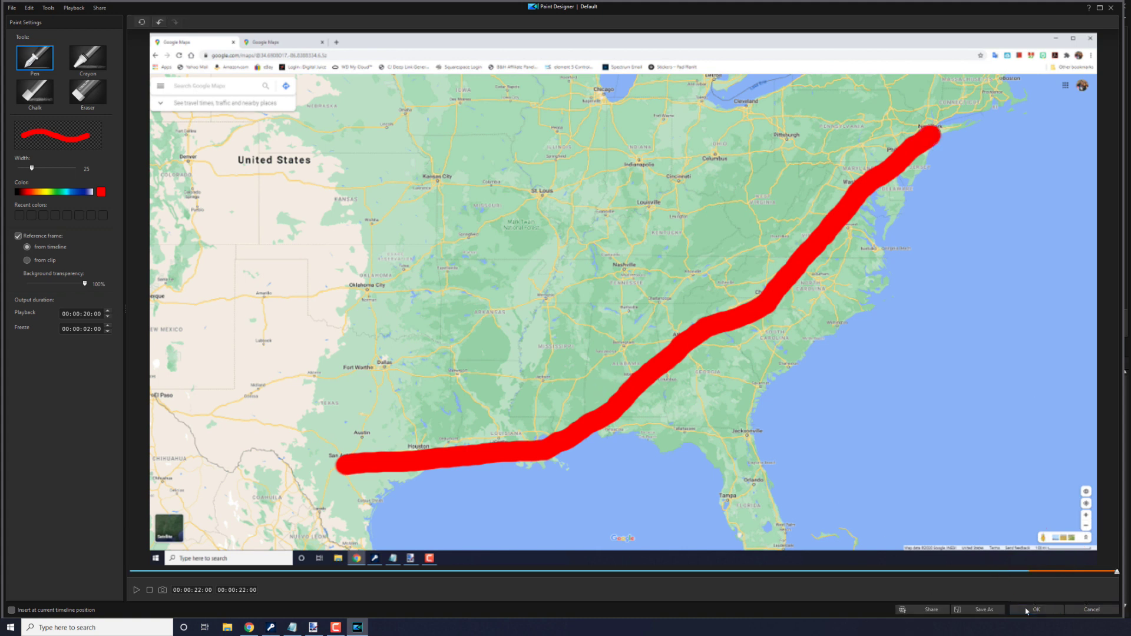
{"action": "left_click", "coordinate": [1028, 610]}
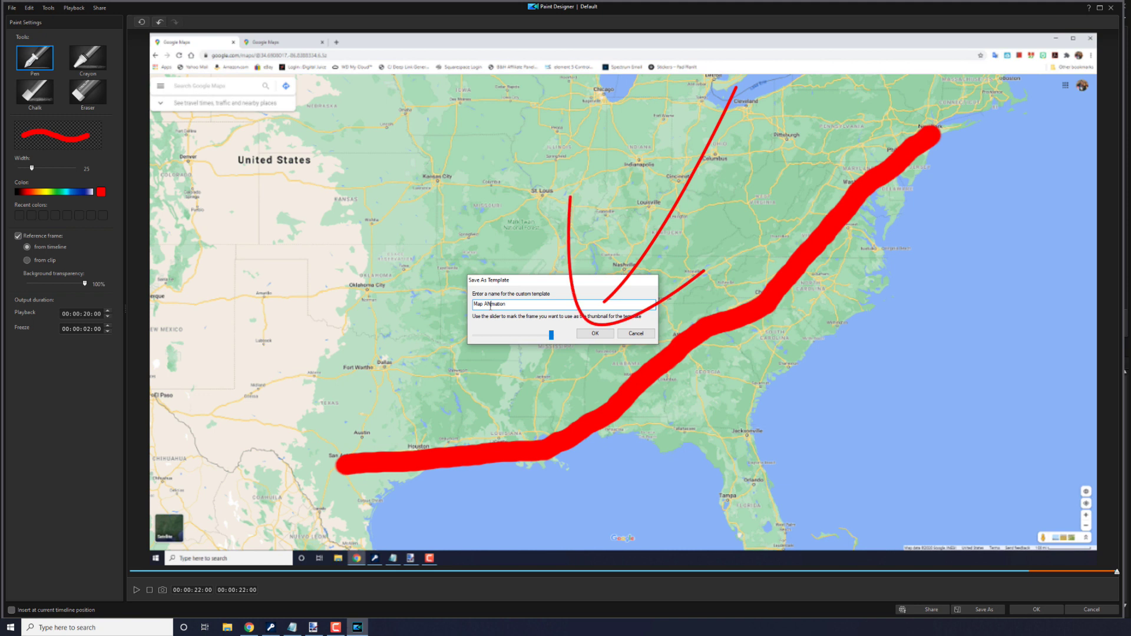
{"action": "left_click", "coordinate": [579, 334]}
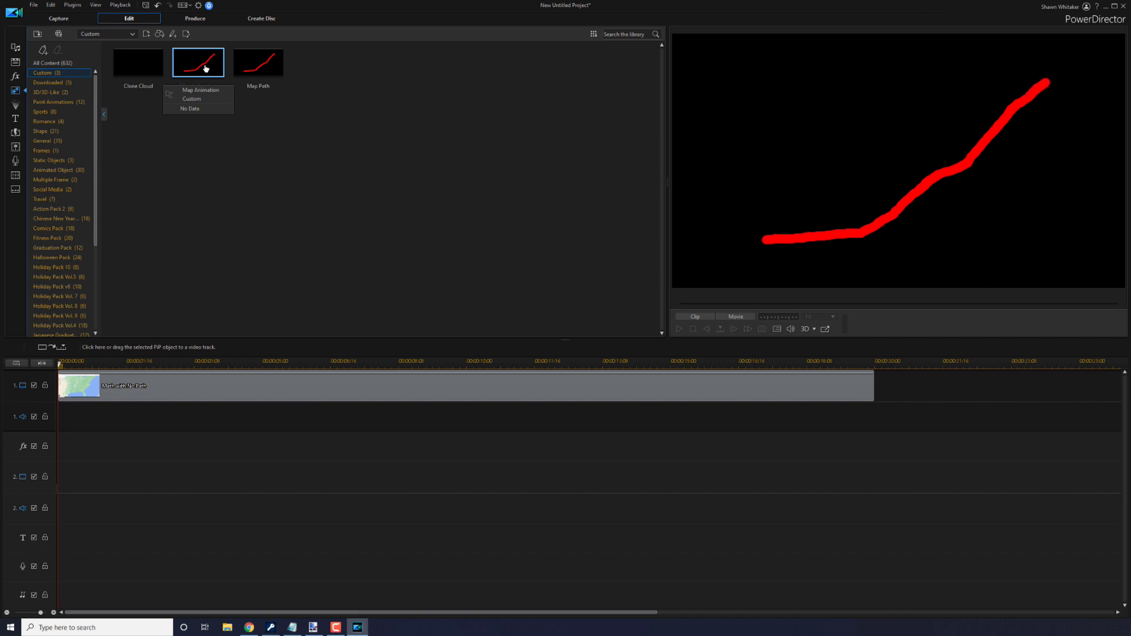
Place Map Animation on track 2, trim it to end at 20:00, and preview the route drawing
{"action": "left_click_drag", "start_coordinate": [205, 68], "coordinate": [140, 472]}
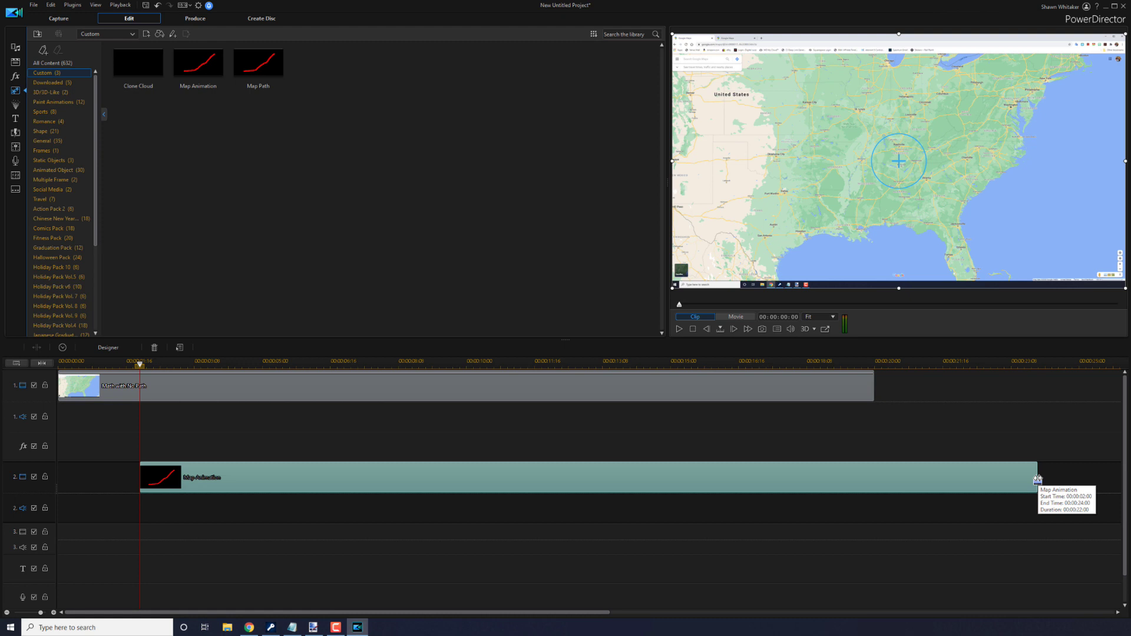
{"action": "left_click_drag", "start_coordinate": [1037, 479], "coordinate": [874, 485]}
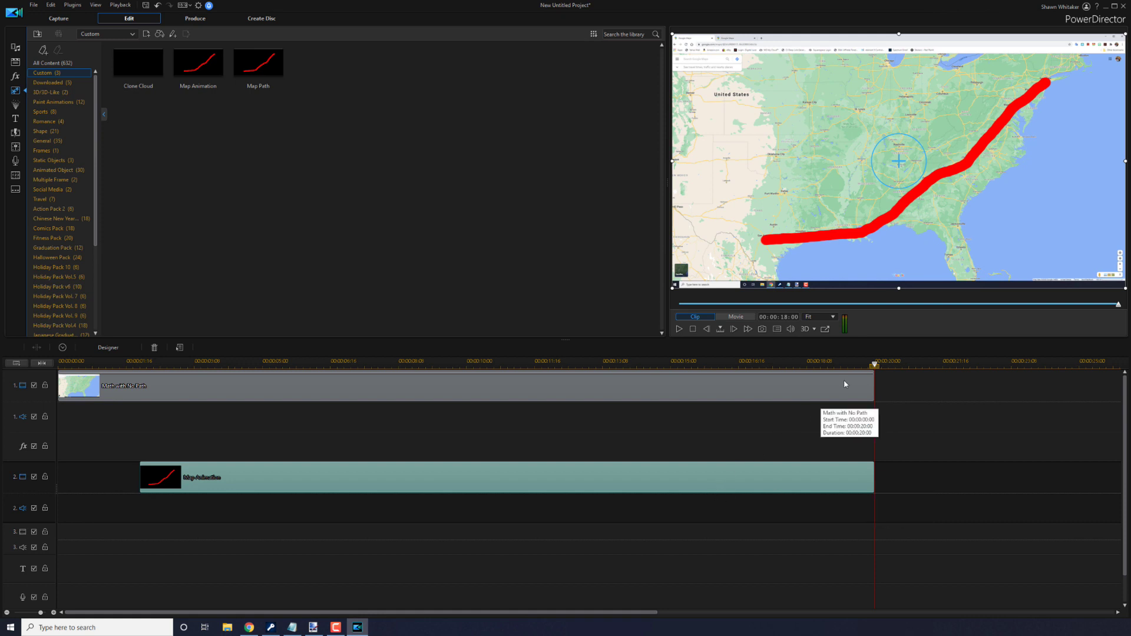
{"action": "mouse_move", "coordinate": [874, 364]}
{"action": "left_mouse_down"}
{"action": "mouse_move", "coordinate": [700, 387]}
{"action": "mouse_move", "coordinate": [291, 403]}
{"action": "mouse_move", "coordinate": [118, 429]}
{"action": "left_mouse_up"}
{"action": "left_click", "coordinate": [490, 375]}
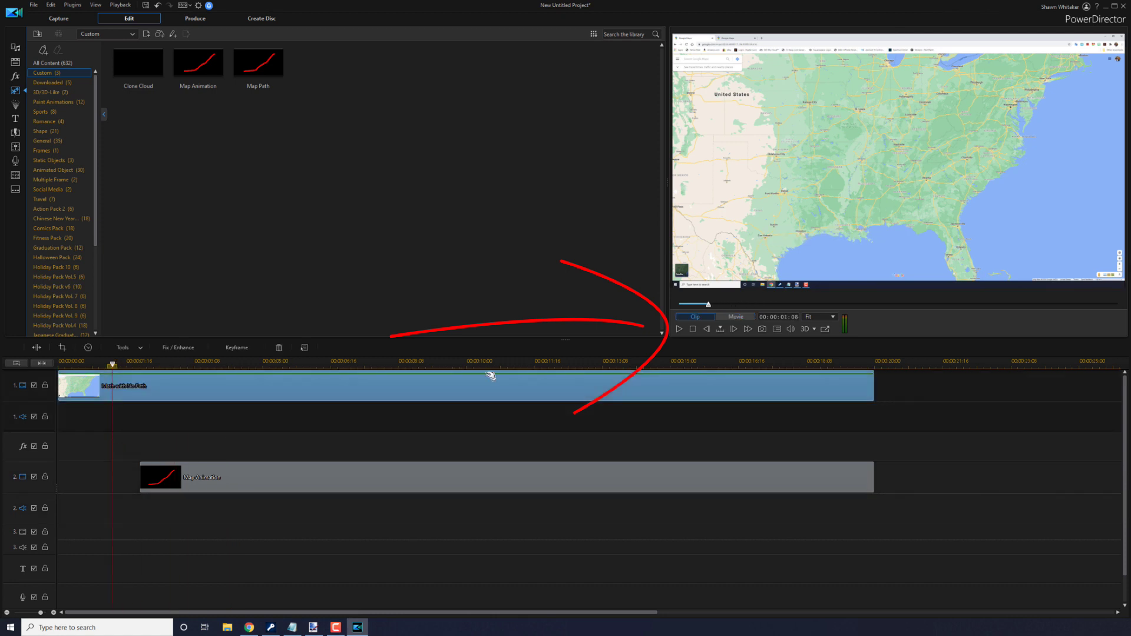
{"action": "left_click", "coordinate": [679, 329]}
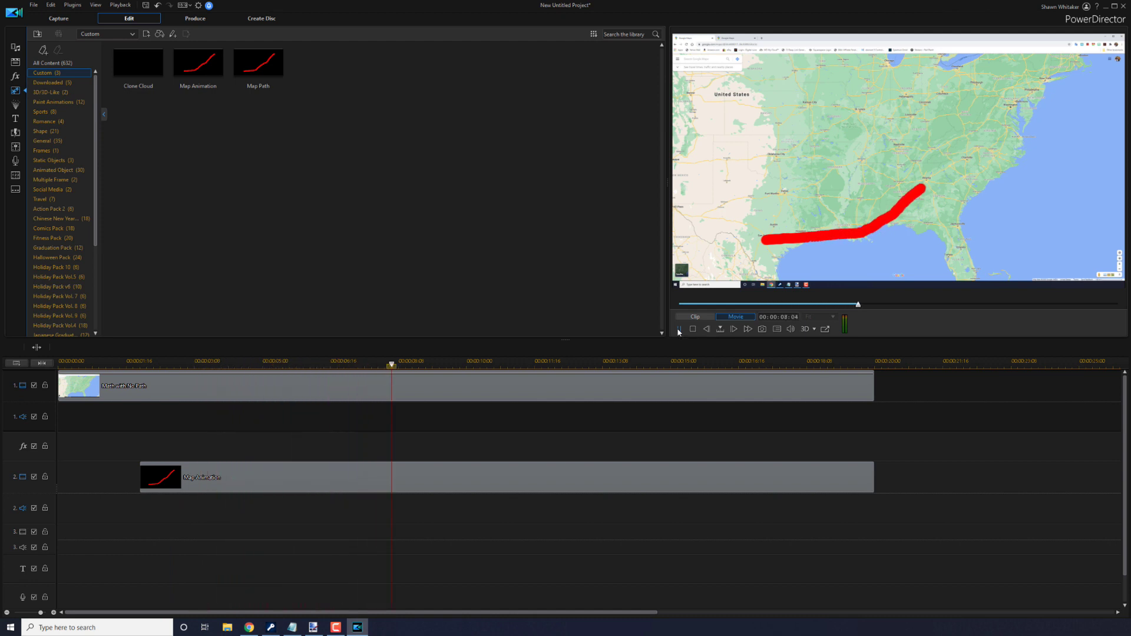
{"action": "left_click", "coordinate": [678, 330]}
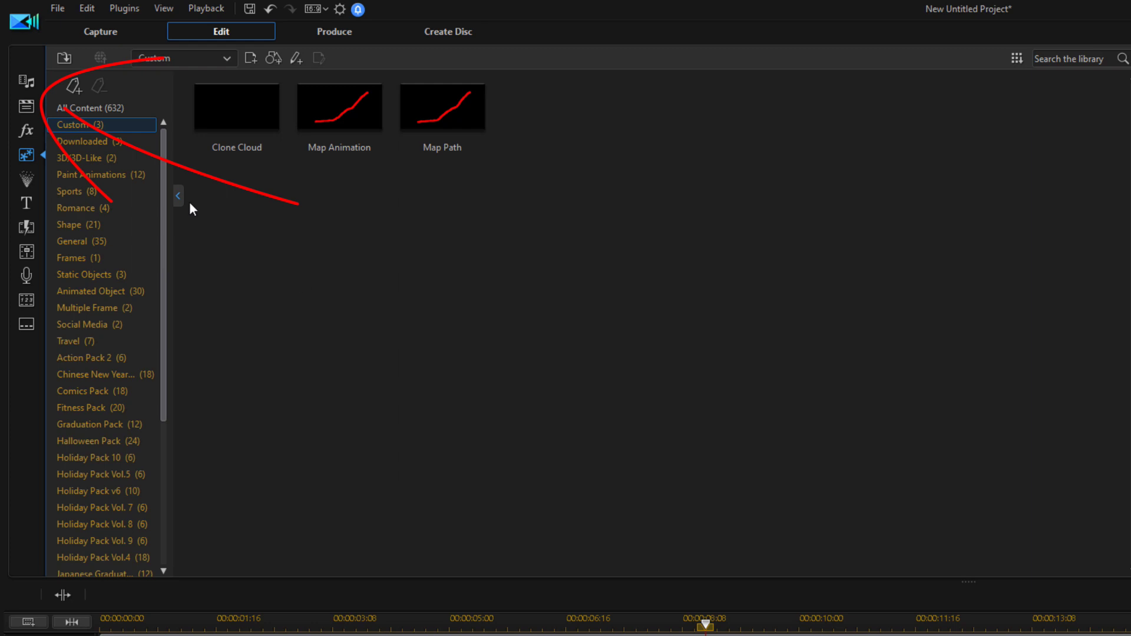
Add the Math with with Path image to track 3, set its duration to 20 seconds, and preview
{"action": "left_click", "coordinate": [25, 82]}
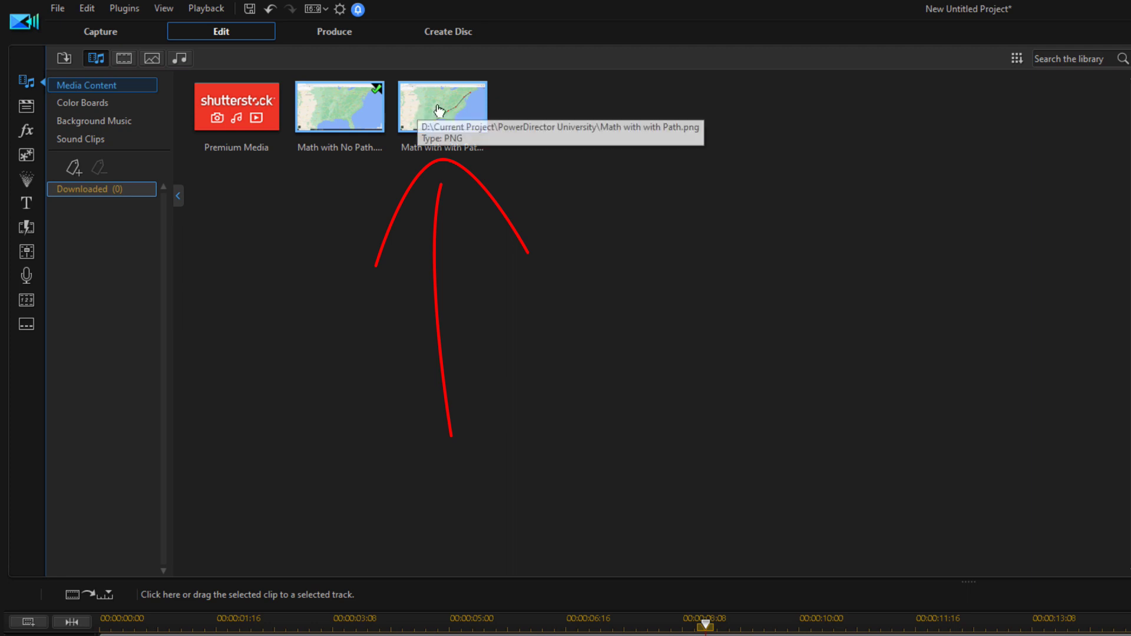
{"action": "mouse_move", "coordinate": [444, 112]}
{"action": "left_mouse_down"}
{"action": "mouse_move", "coordinate": [367, 391]}
{"action": "mouse_move", "coordinate": [99, 469]}
{"action": "left_mouse_up"}
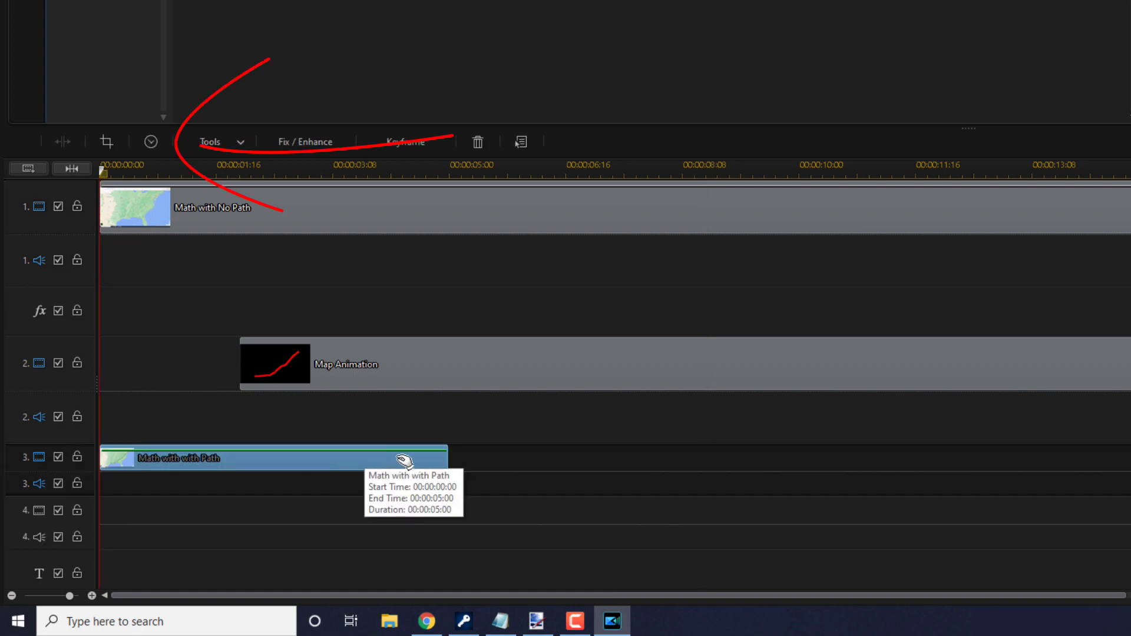
{"action": "key", "text": "Return"}
{"action": "left_click", "coordinate": [151, 142]}
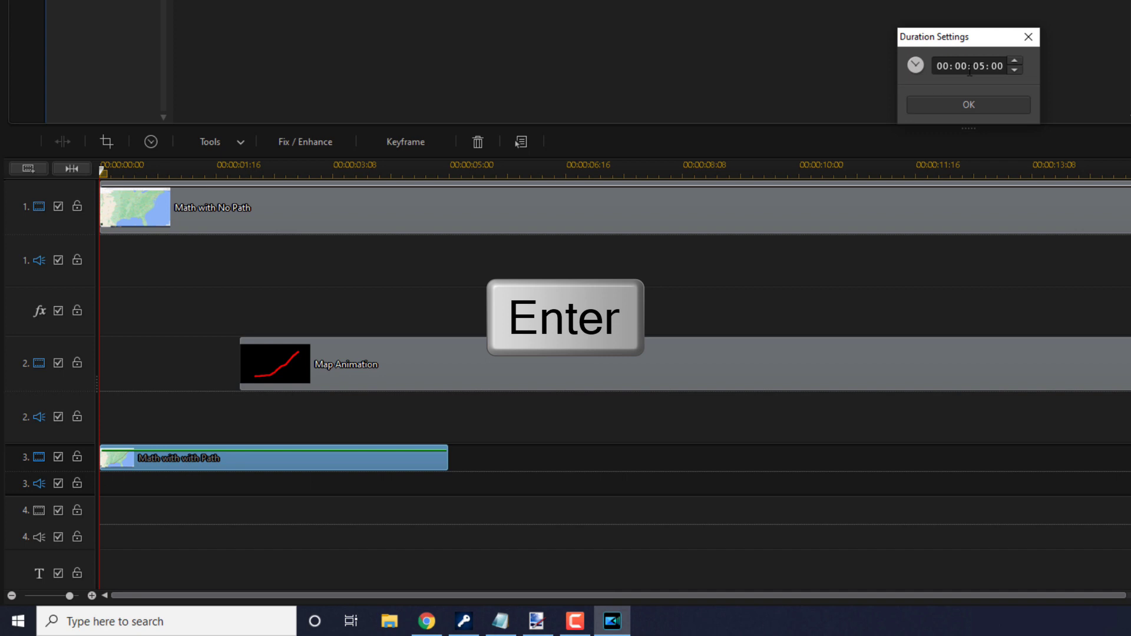
{"action": "type", "text": "20"}
{"action": "key", "text": "Return"}
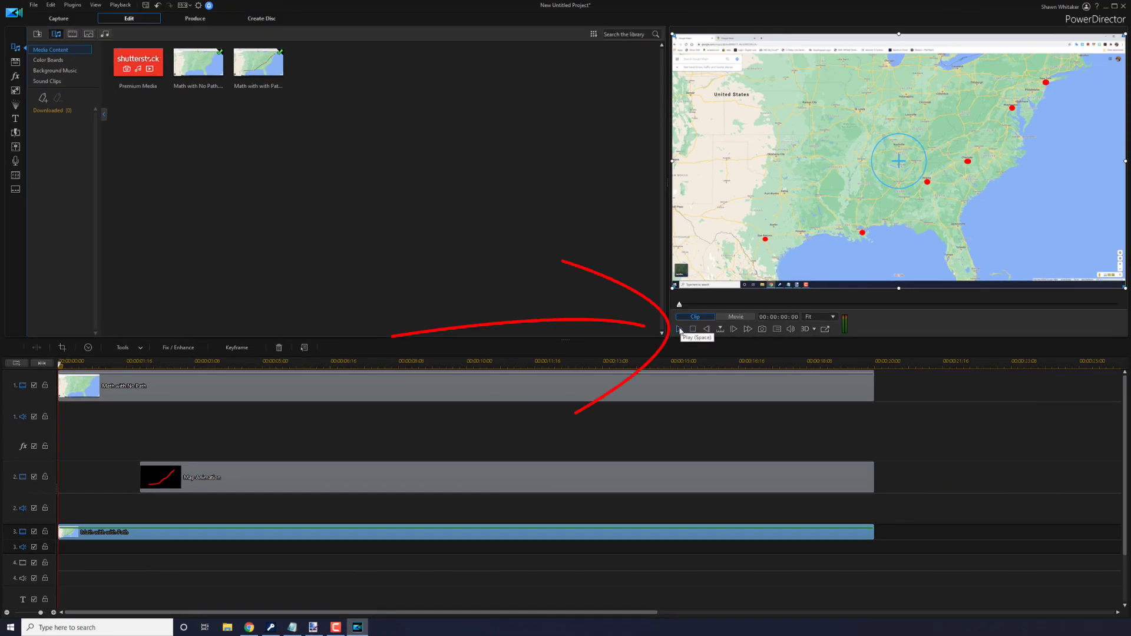
{"action": "left_click", "coordinate": [679, 330]}
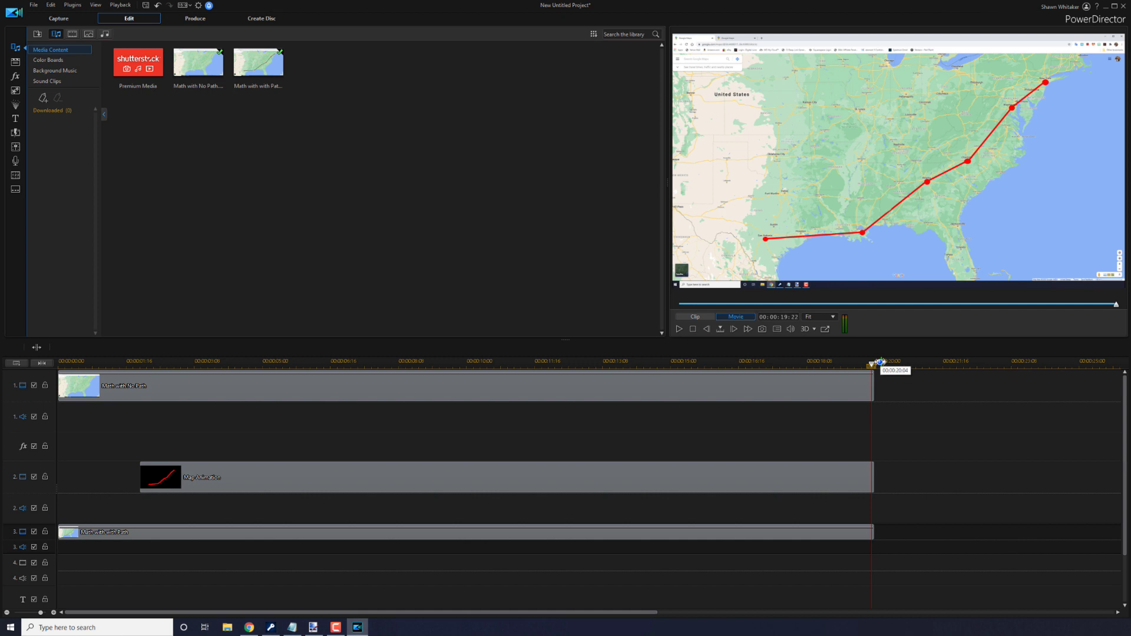
{"action": "left_click_drag", "start_coordinate": [877, 362], "coordinate": [59, 362]}
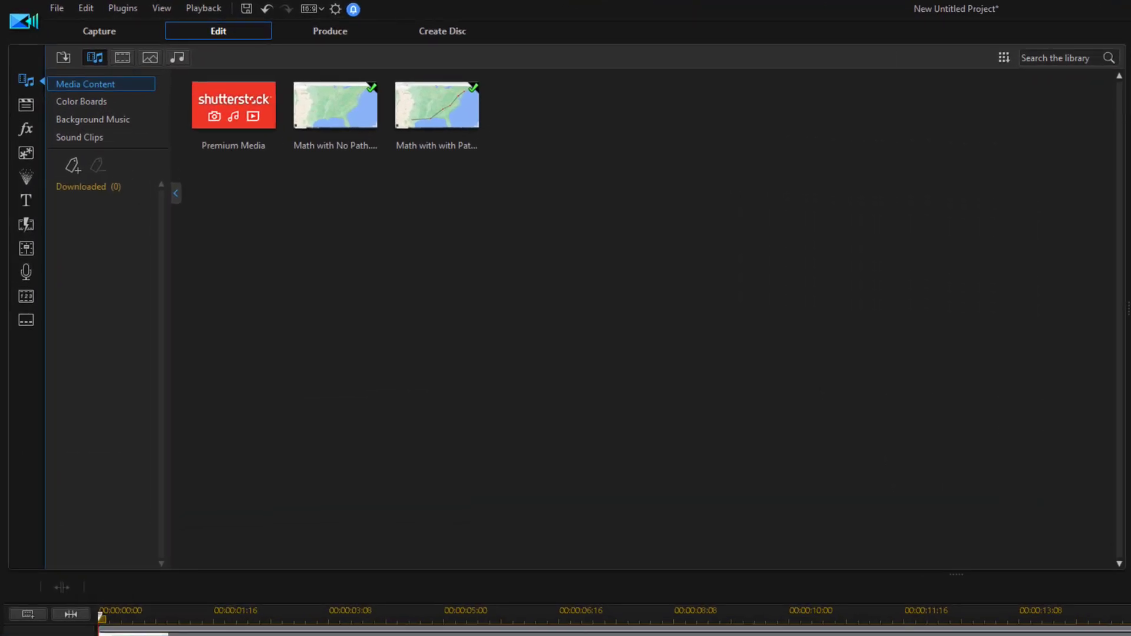
Render the project as Produce.mp4 in the Current Project folder and return to the Edit page
{"action": "mouse_move", "coordinate": [336, 321]}
{"action": "left_mouse_down"}
{"action": "mouse_move", "coordinate": [323, 209]}
{"action": "mouse_move", "coordinate": [326, 70]}
{"action": "left_mouse_up"}
{"action": "left_click_drag", "start_coordinate": [261, 153], "coordinate": [414, 141]}
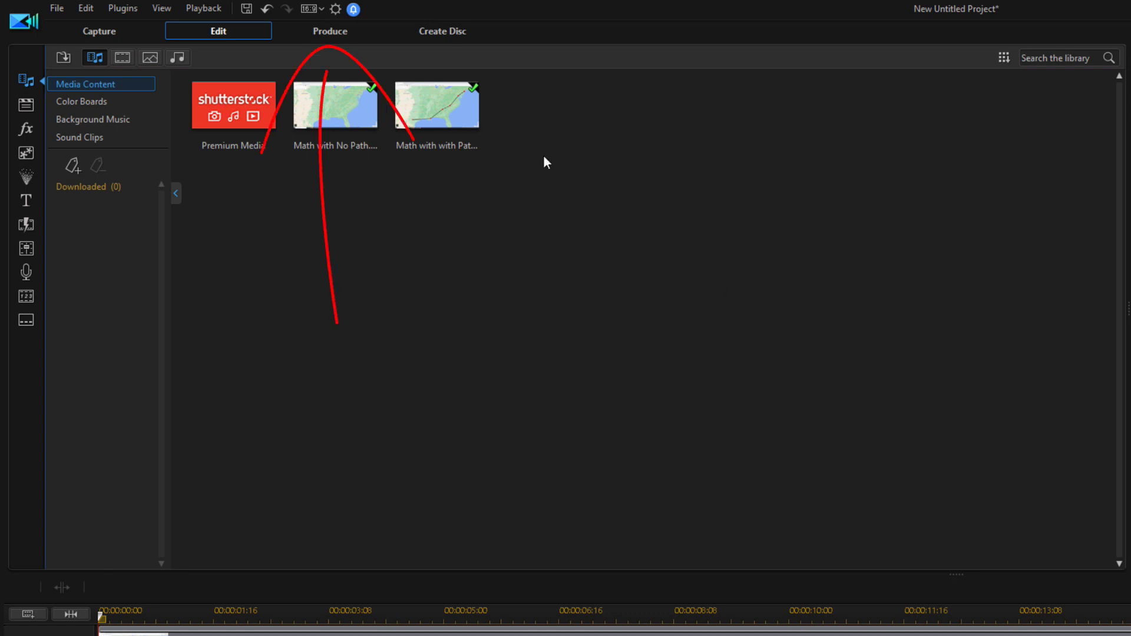
{"action": "left_click", "coordinate": [330, 34]}
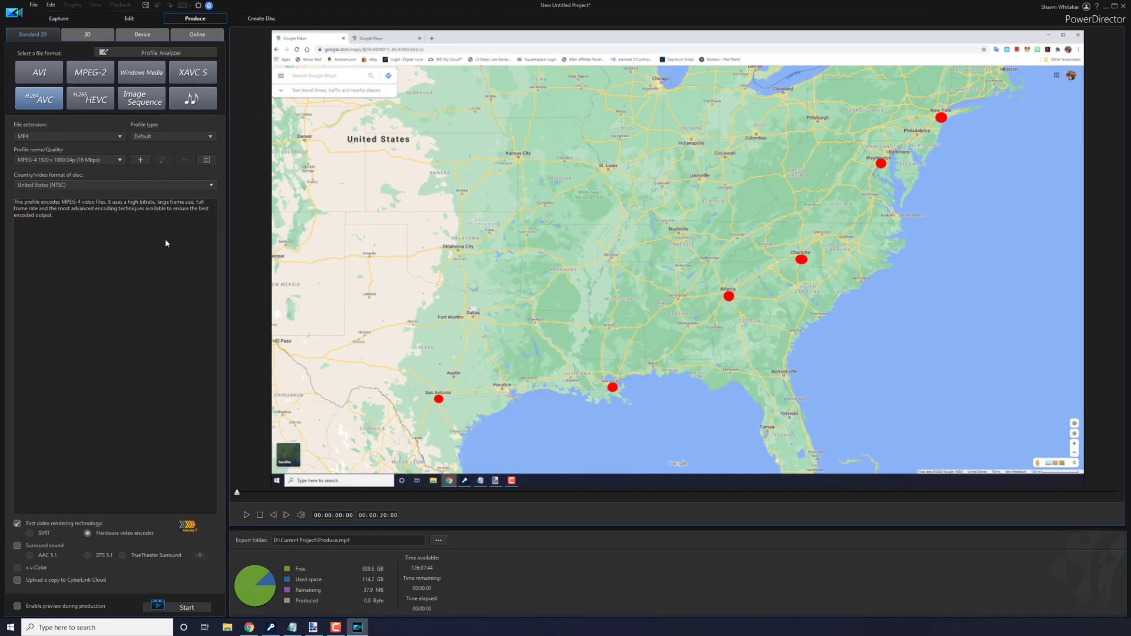
{"action": "left_click", "coordinate": [438, 541]}
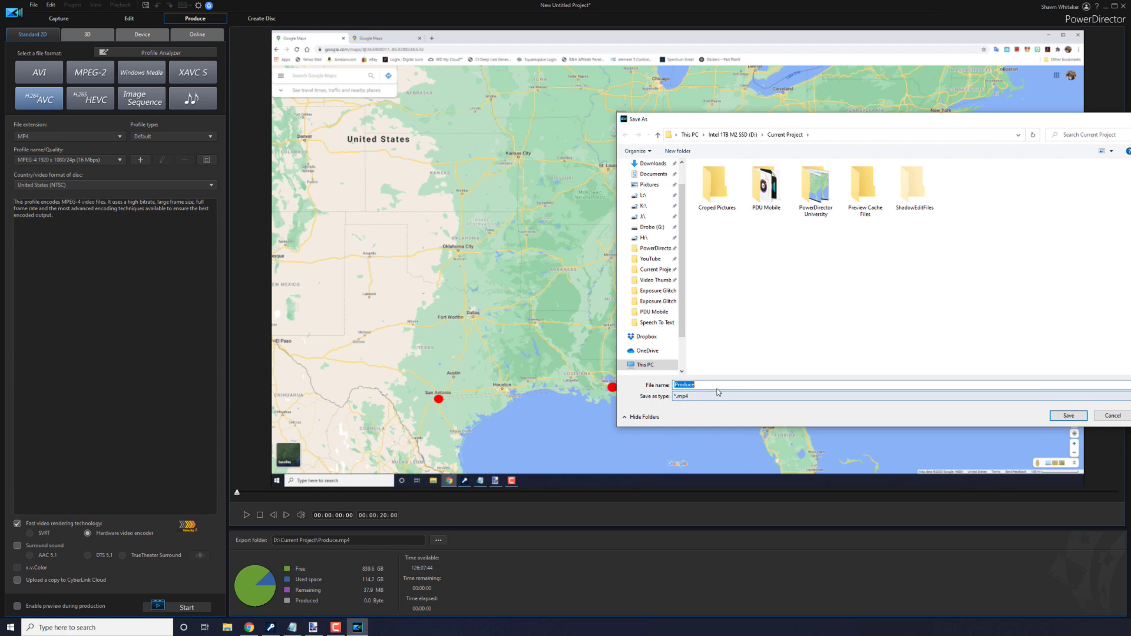
{"action": "left_click", "coordinate": [1068, 415]}
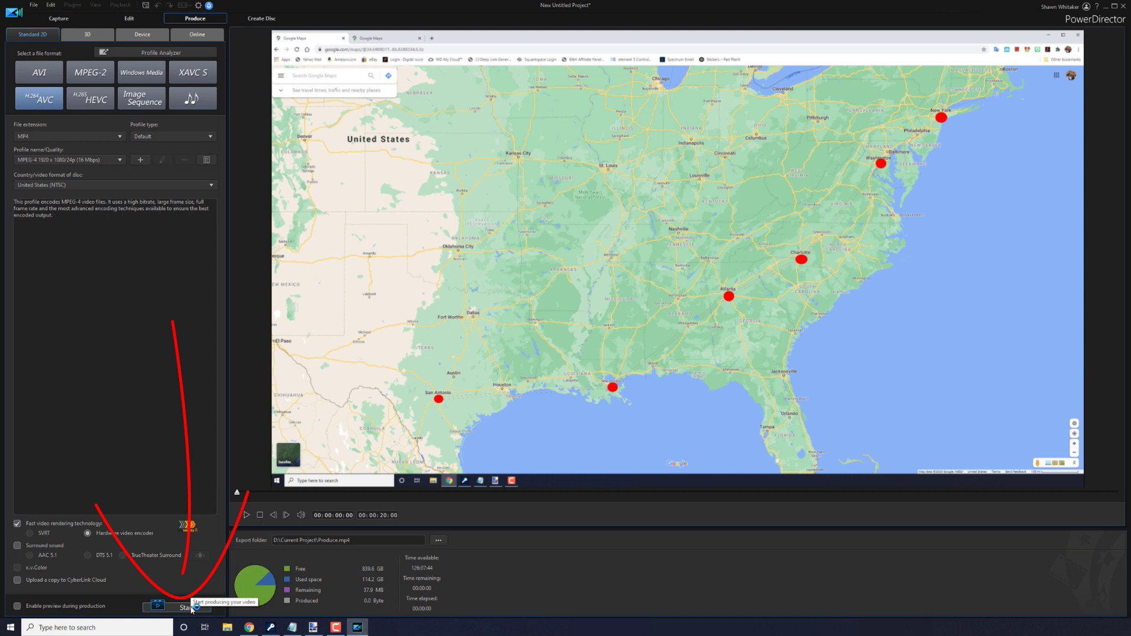
{"action": "left_click", "coordinate": [191, 608]}
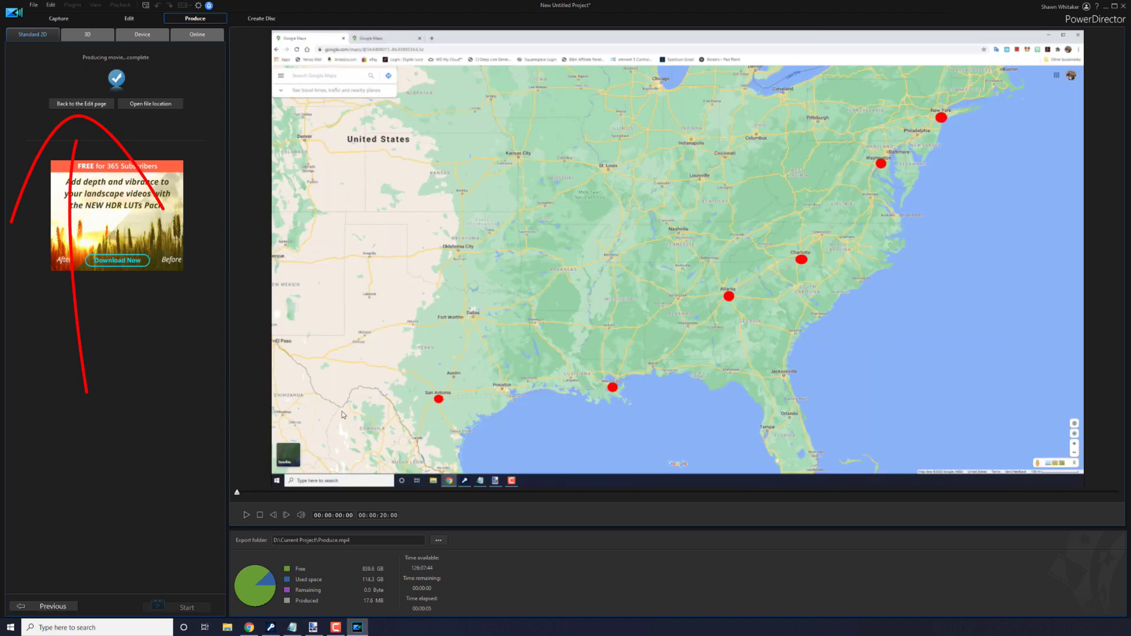
{"action": "left_click", "coordinate": [78, 104]}
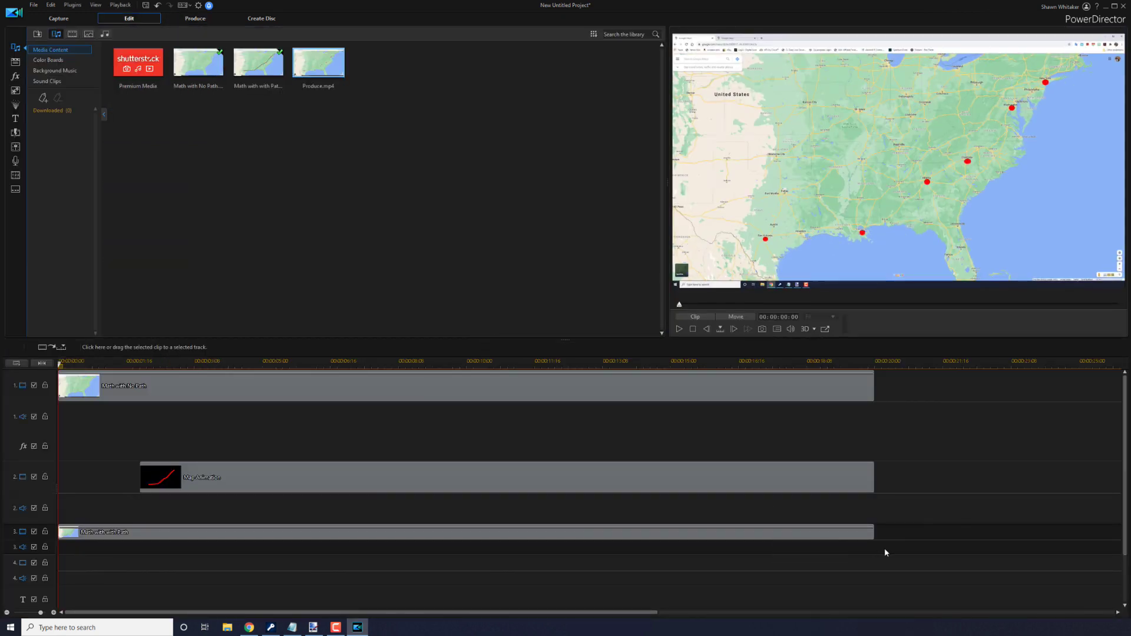
Replace the three layered timeline clips with Produce.mp4 on track 1 and preview it
{"action": "key", "text": "Delete"}
{"action": "left_click_drag", "start_coordinate": [884, 548], "coordinate": [484, 386]}
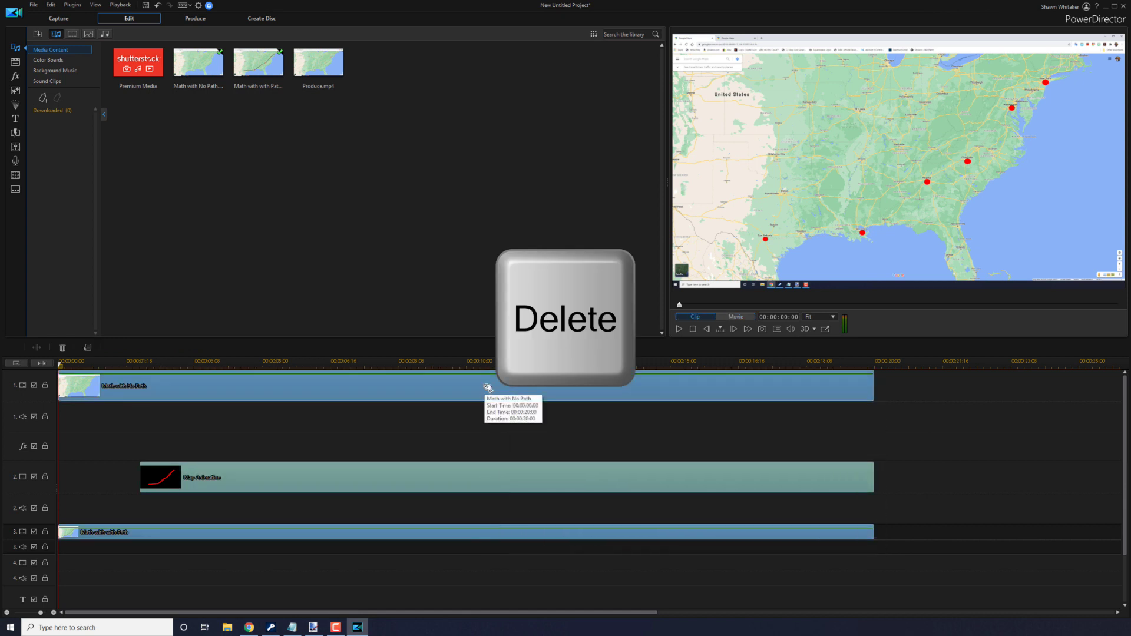
{"action": "key", "text": "Delete"}
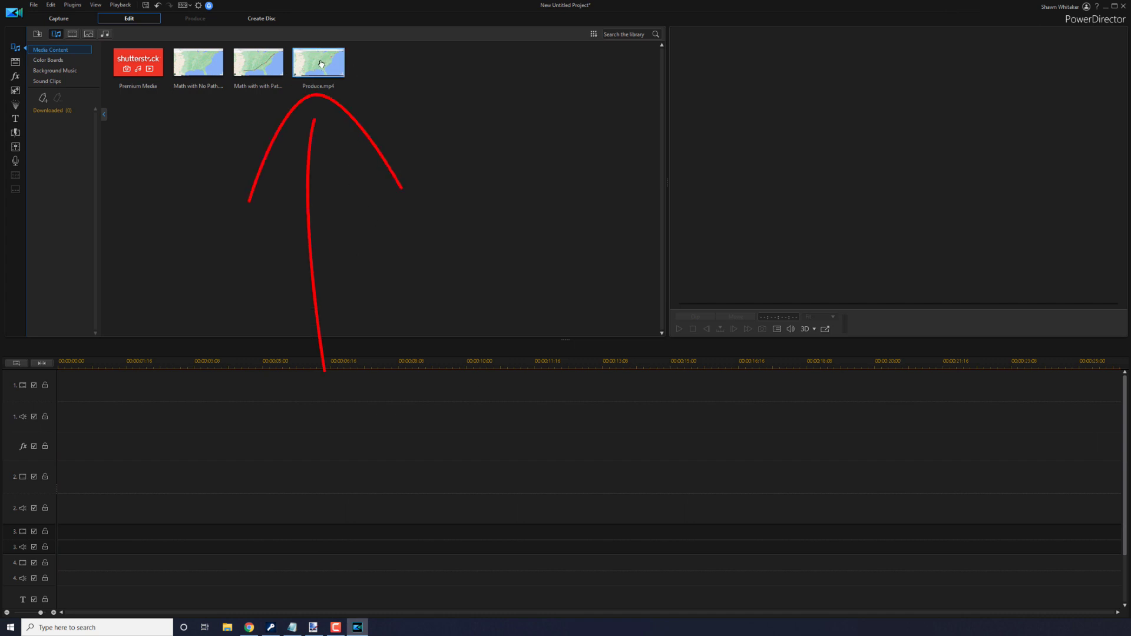
{"action": "left_click_drag", "start_coordinate": [321, 63], "coordinate": [47, 409]}
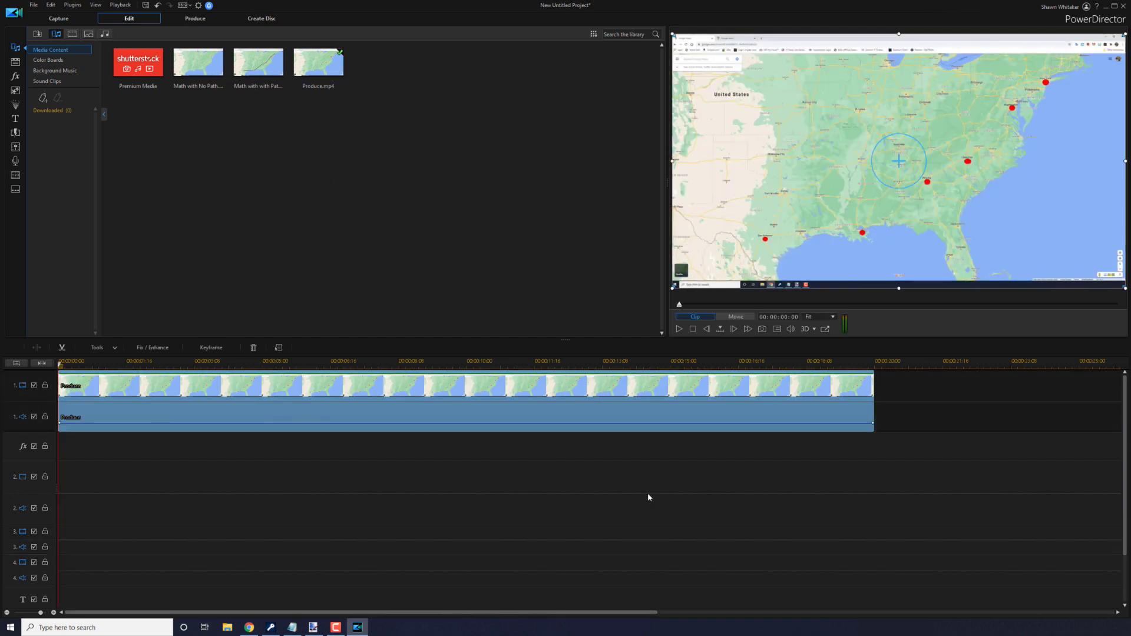
{"action": "key", "text": "space"}
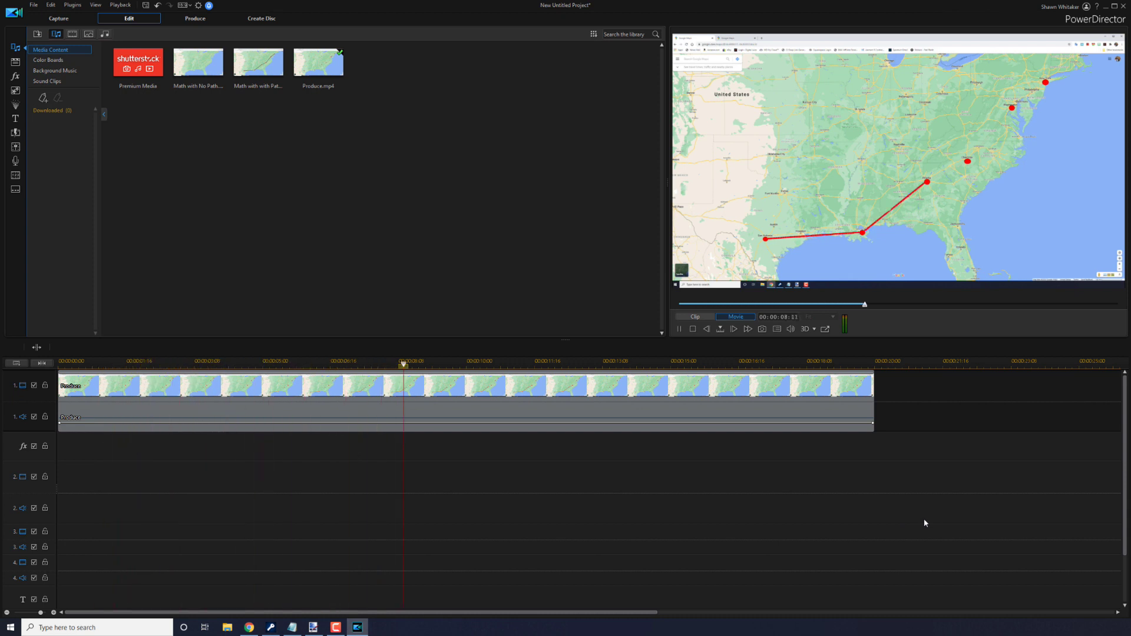
{"action": "key", "text": "ctrl+/"}
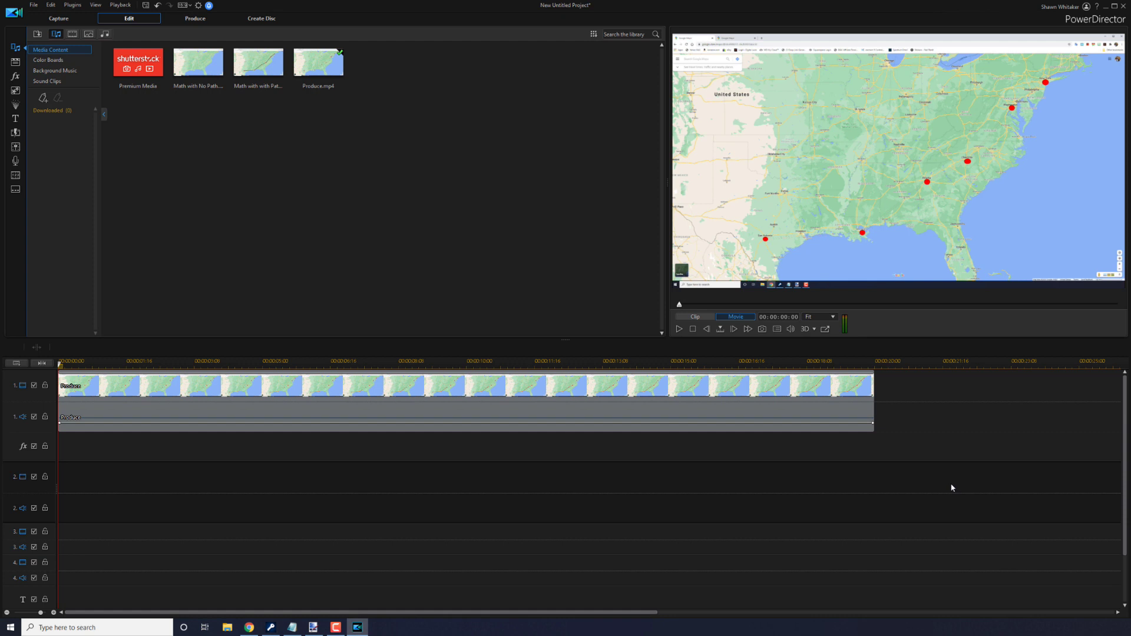
In PiP Designer, set the map's start keyframe to width 1.5 at position X 0.680, Y 0.352
{"action": "double_click", "coordinate": [340, 393]}
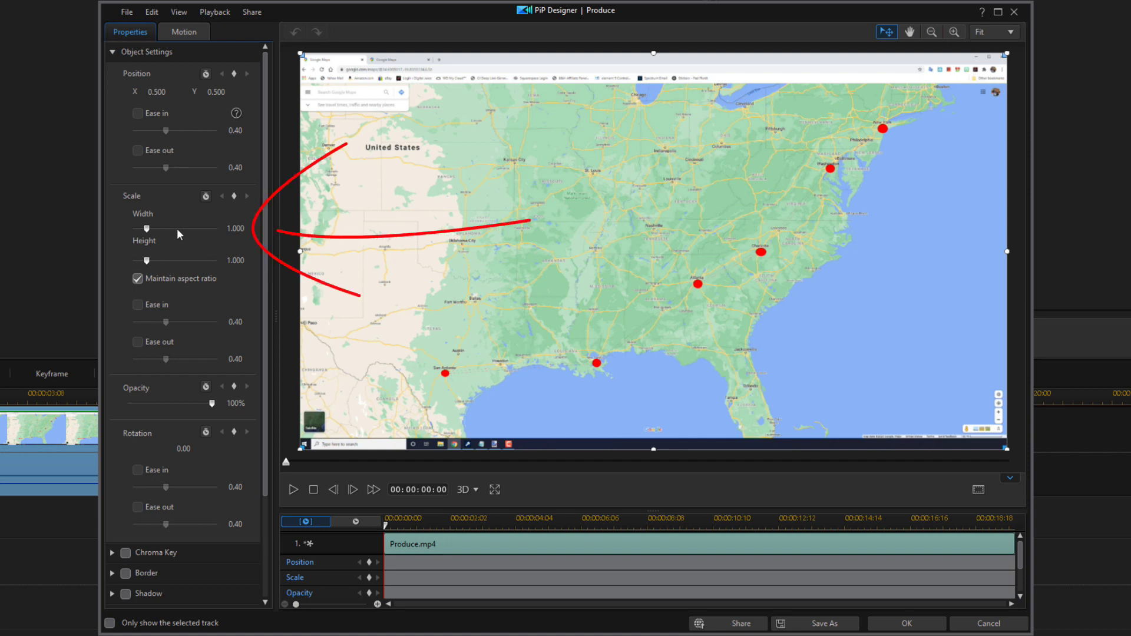
{"action": "double_click", "coordinate": [247, 228]}
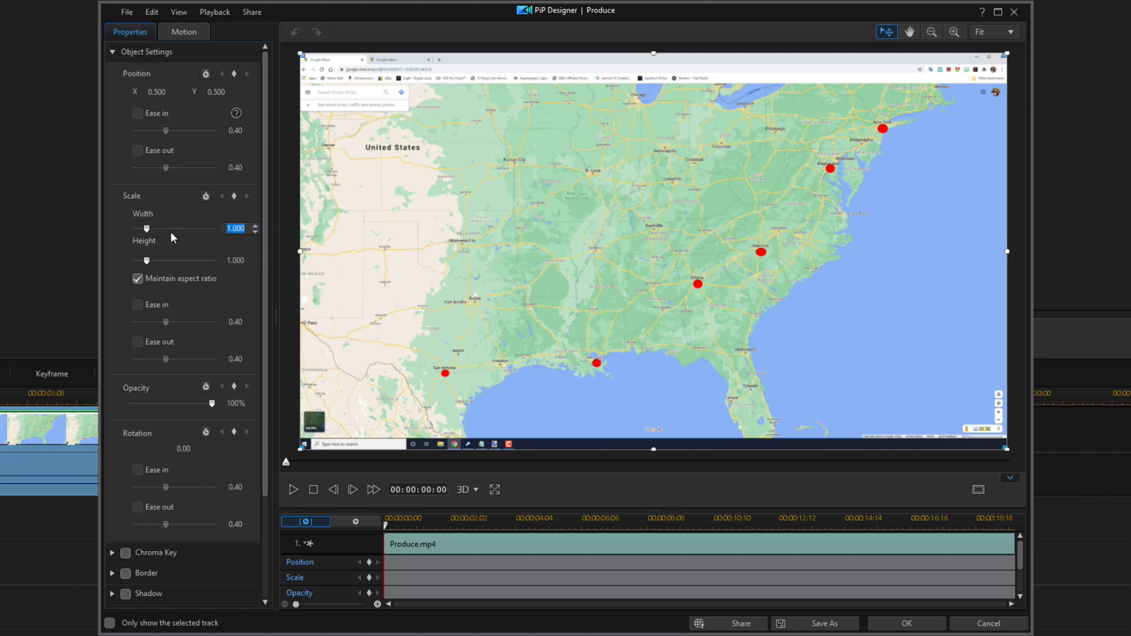
{"action": "type", "text": "1.5"}
{"action": "key", "text": "Return"}
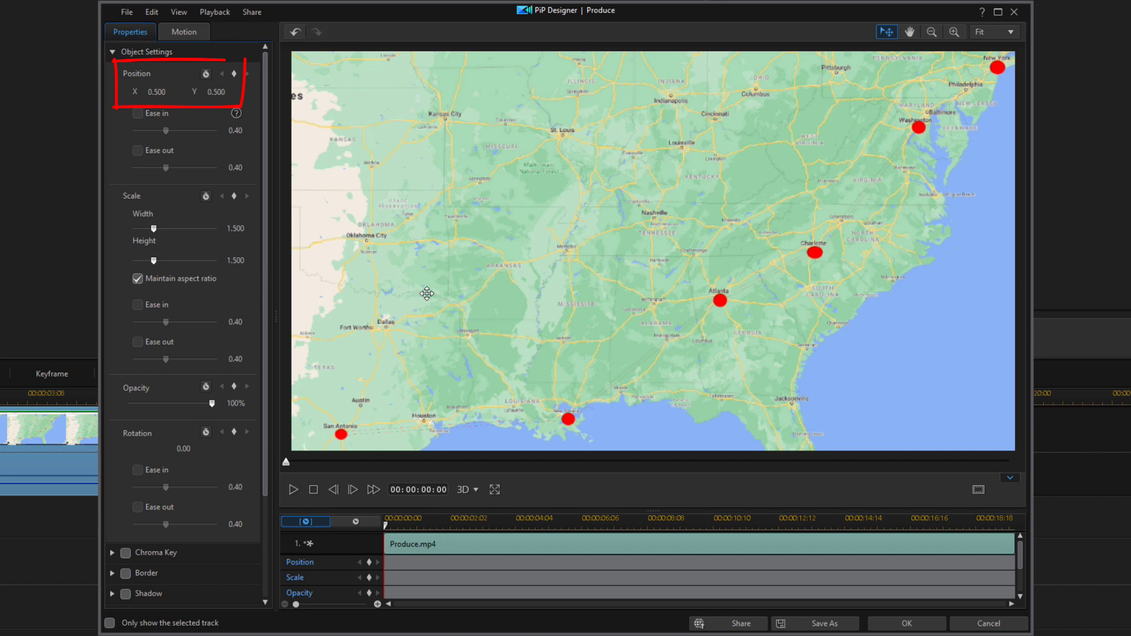
{"action": "left_click_drag", "start_coordinate": [441, 297], "coordinate": [478, 241]}
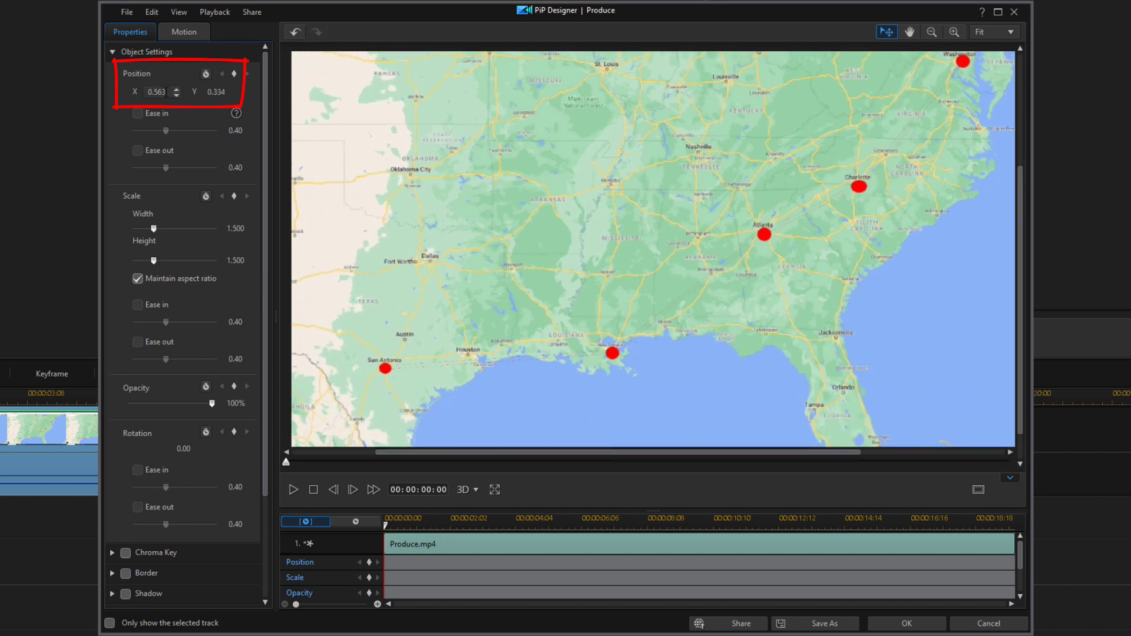
{"action": "left_click_drag", "start_coordinate": [167, 92], "coordinate": [112, 89]}
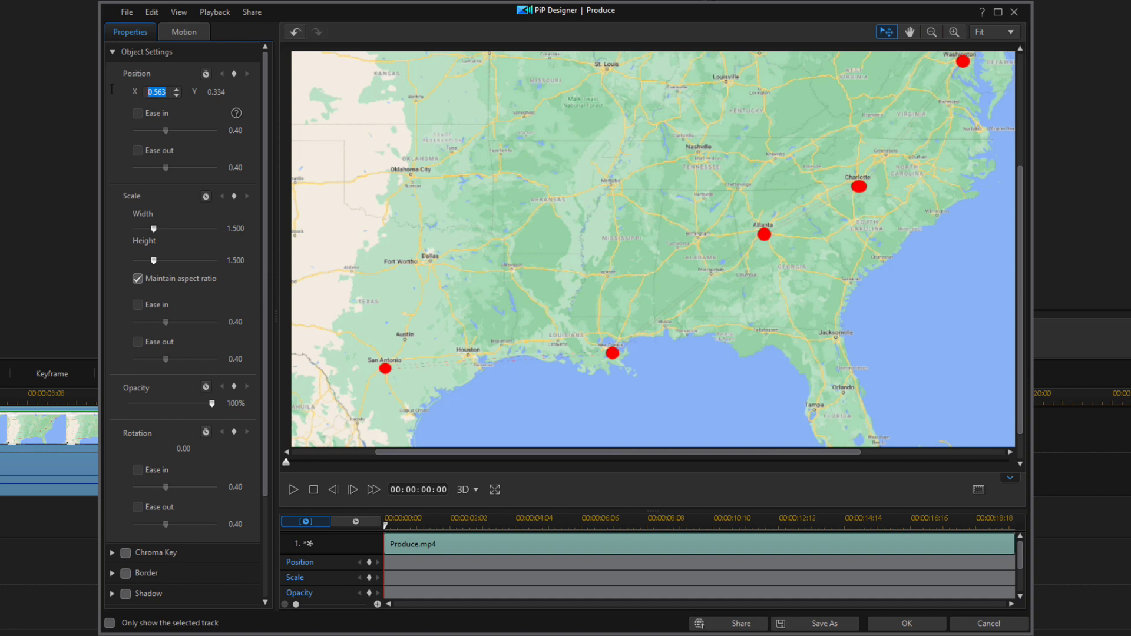
{"action": "type", "text": "0.68"}
{"action": "key", "text": "Return"}
{"action": "left_click_drag", "start_coordinate": [228, 94], "coordinate": [153, 93]}
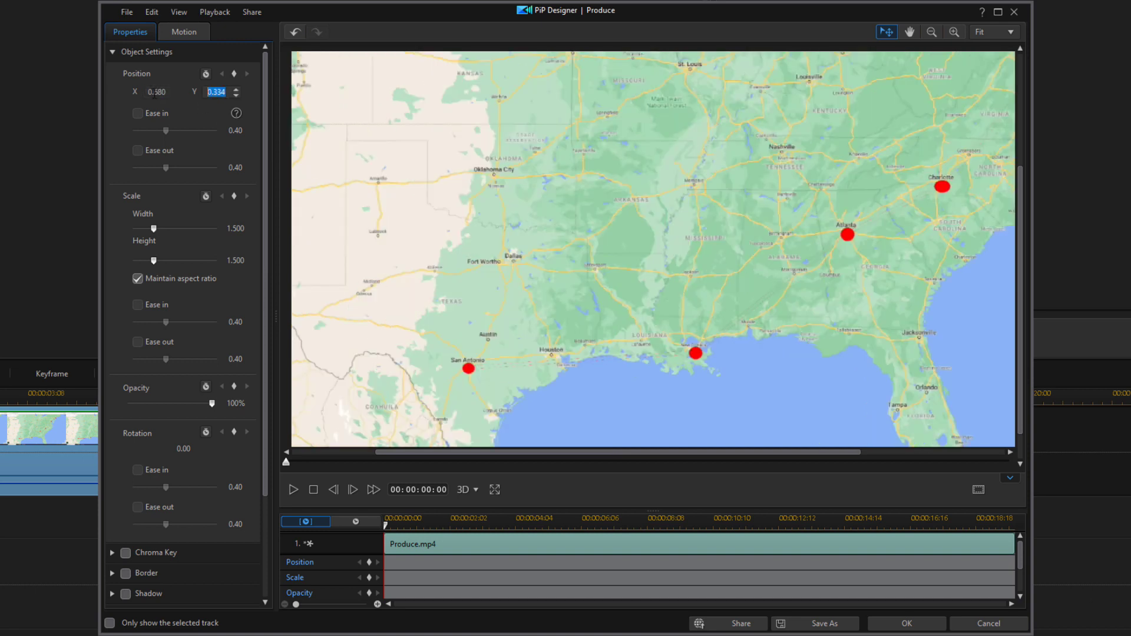
{"action": "type", "text": "0.352"}
{"action": "key", "text": "Return"}
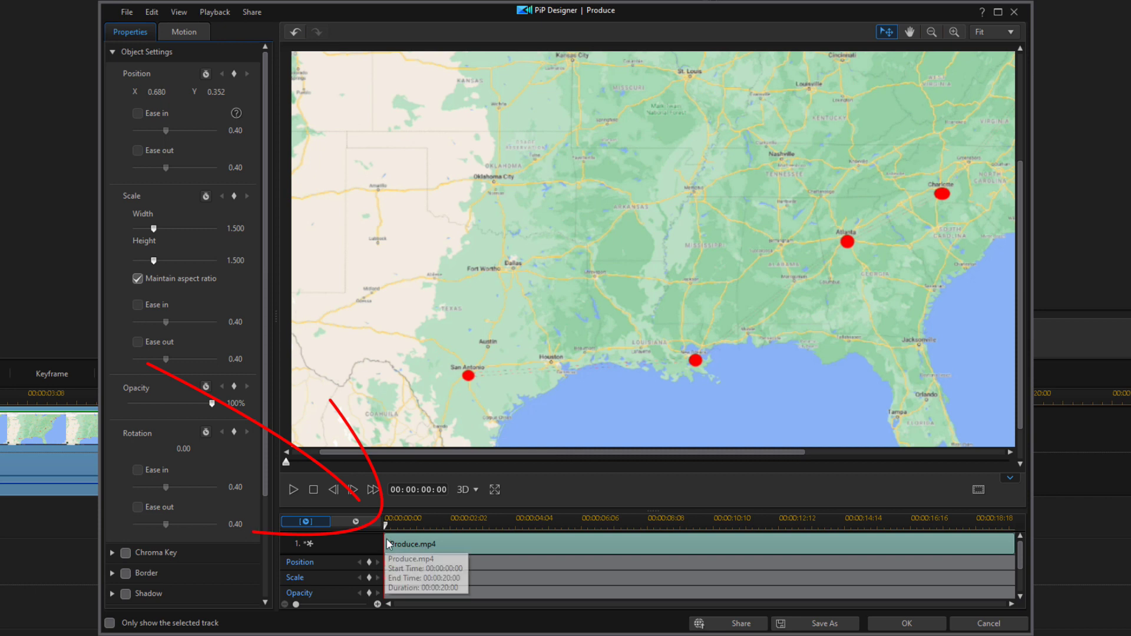
At 00:00:02:00, set width 2 and position X 0.885, Y 0.125 toward San Antonio
{"action": "left_click_drag", "start_coordinate": [386, 526], "coordinate": [449, 534]}
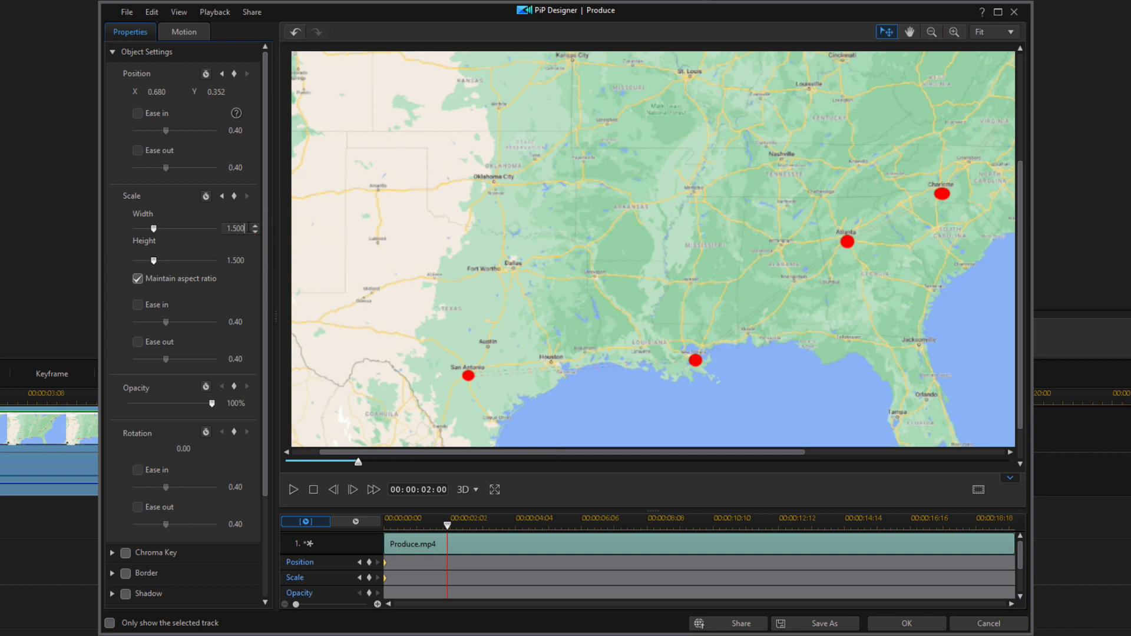
{"action": "left_click", "coordinate": [236, 228]}
{"action": "type", "text": "2"}
{"action": "key", "text": "Return"}
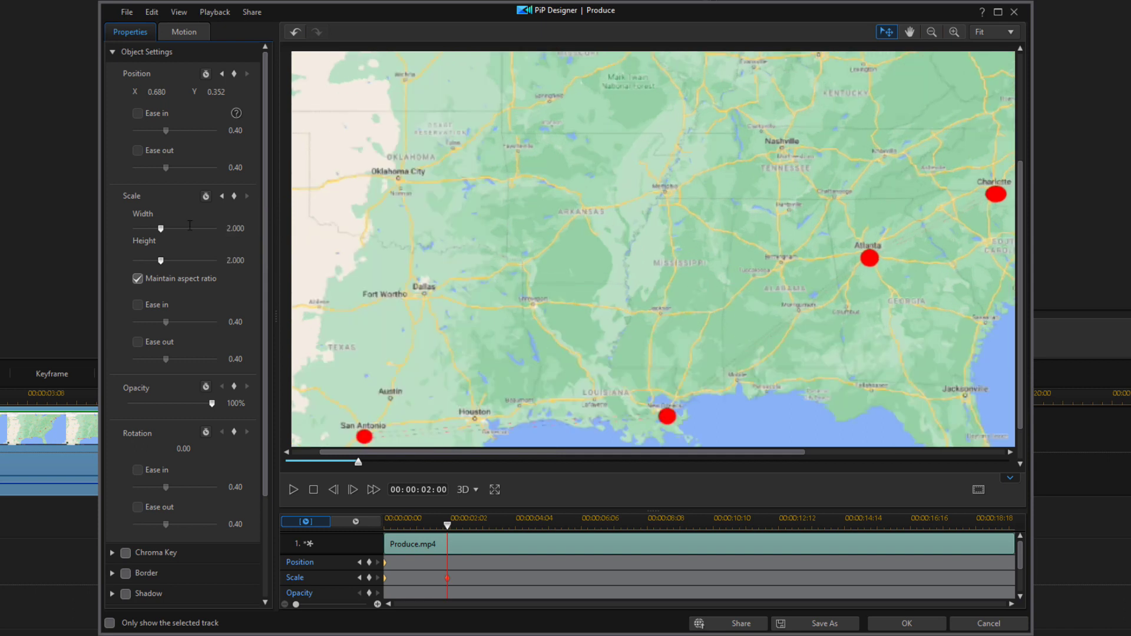
{"action": "mouse_move", "coordinate": [497, 320]}
{"action": "left_mouse_down"}
{"action": "mouse_move", "coordinate": [522, 293]}
{"action": "mouse_move", "coordinate": [528, 262]}
{"action": "mouse_move", "coordinate": [557, 240]}
{"action": "left_mouse_up"}
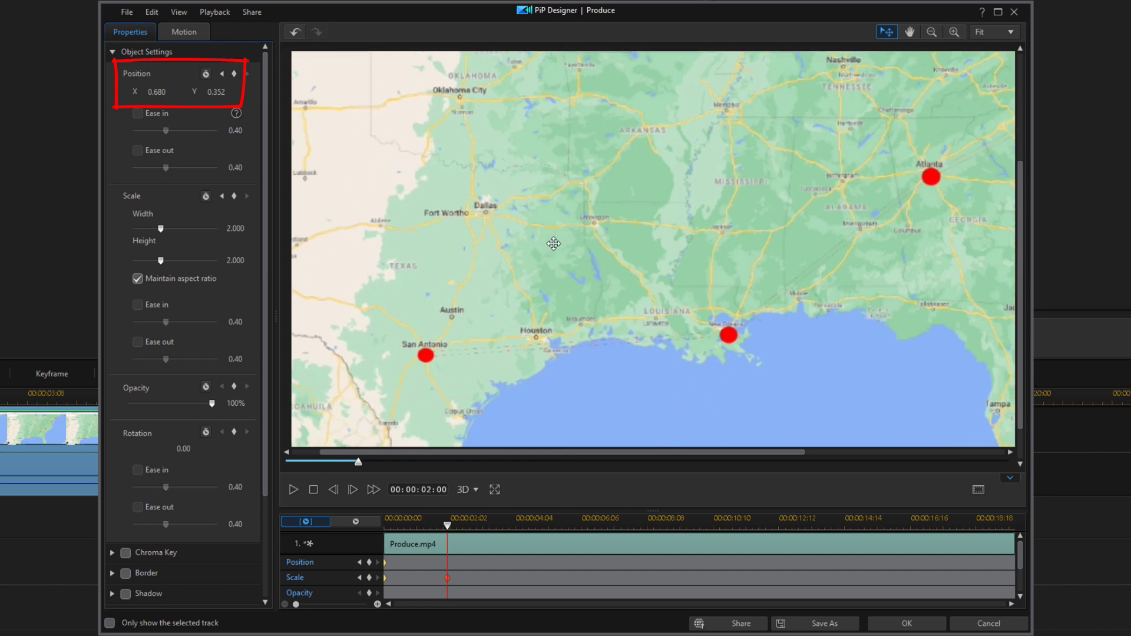
{"action": "double_click", "coordinate": [167, 91]}
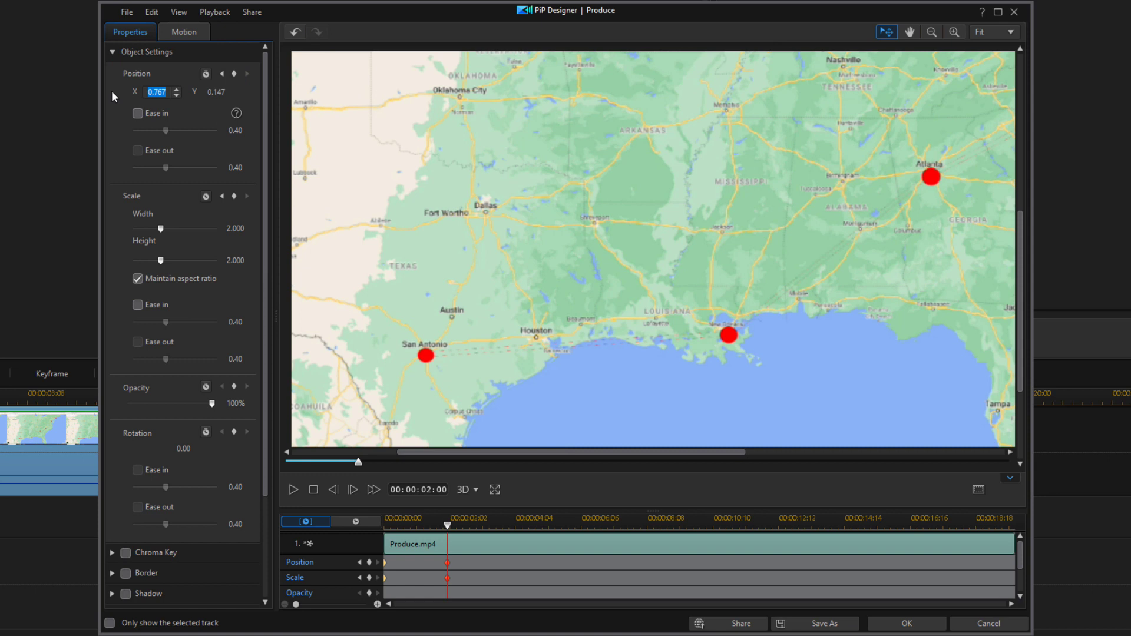
{"action": "type", "text": "0.885"}
{"action": "key", "text": "Return"}
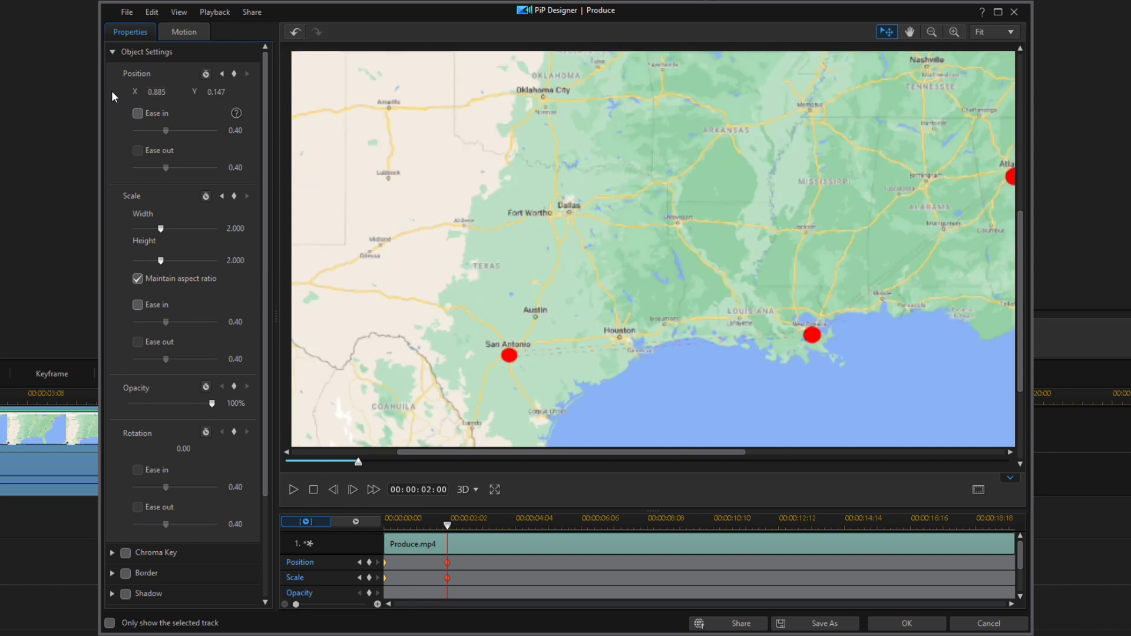
{"action": "double_click", "coordinate": [227, 92]}
{"action": "type", "text": "0"}
{"action": "key", "text": "Return"}
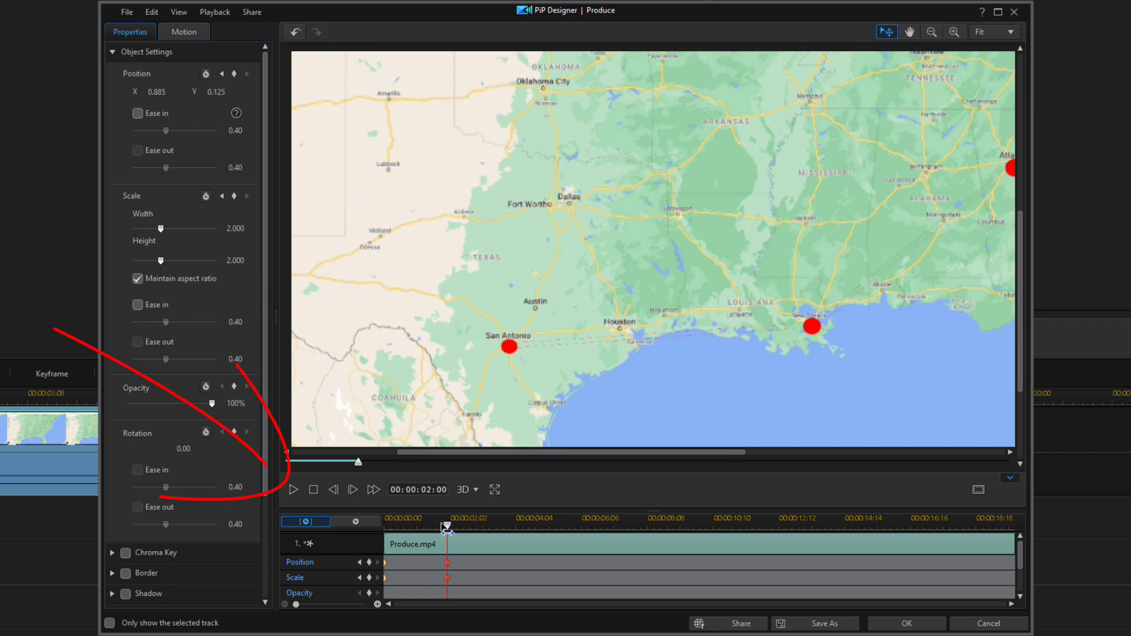
Play back the zoom animation and return to the two-second keyframe
{"action": "left_click_drag", "start_coordinate": [447, 525], "coordinate": [353, 530]}
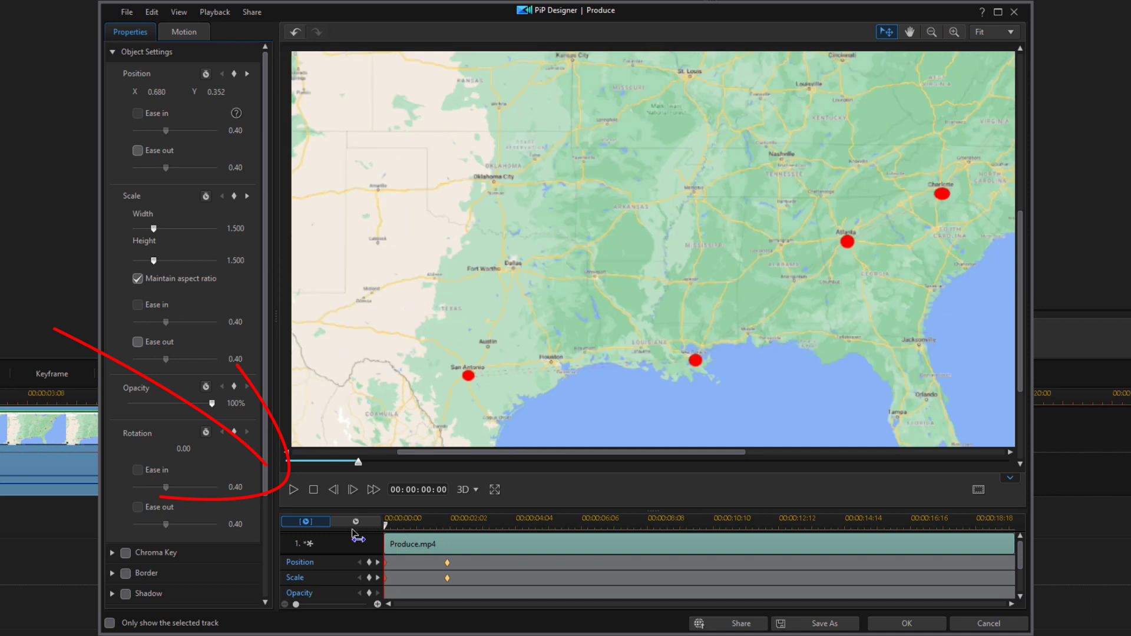
{"action": "left_click", "coordinate": [294, 490]}
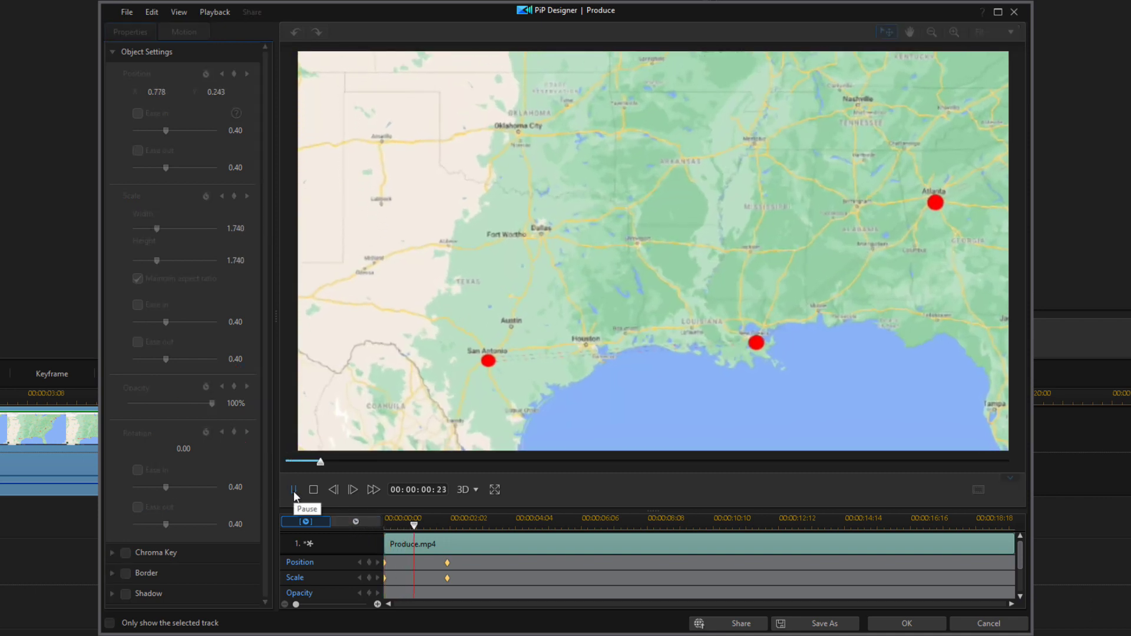
{"action": "left_click", "coordinate": [294, 490]}
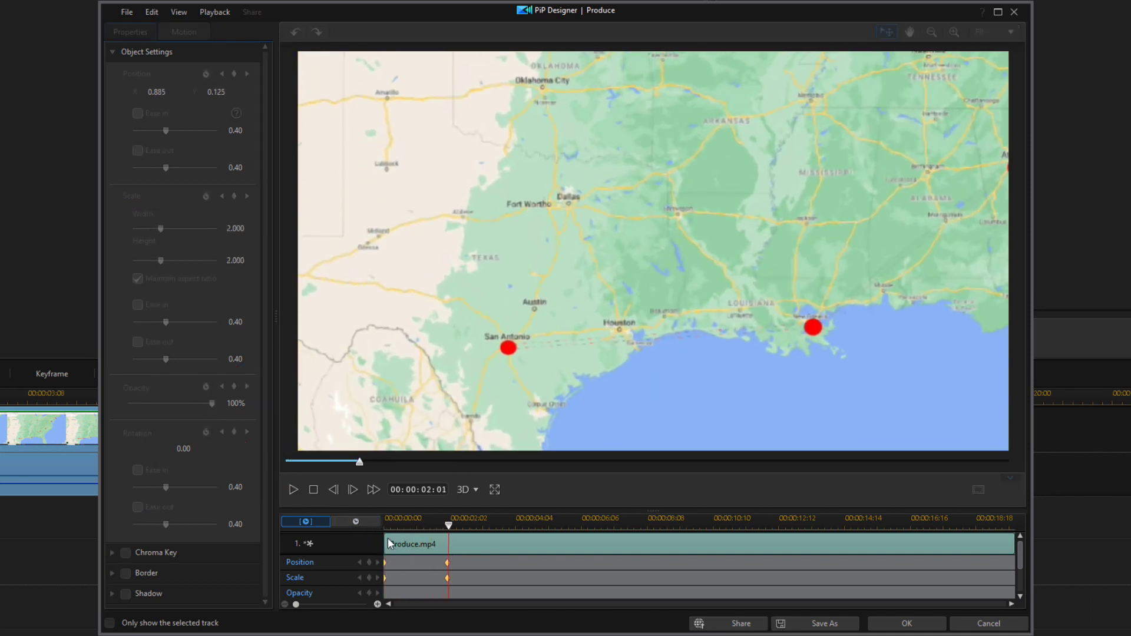
{"action": "left_click", "coordinate": [335, 490]}
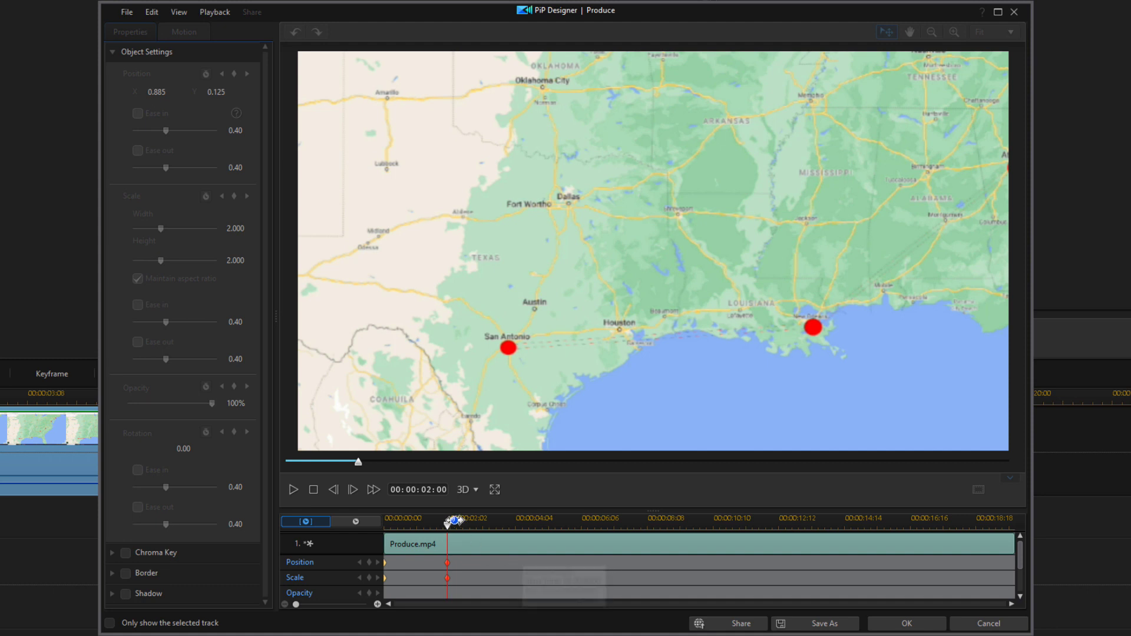
Add Position keyframes at 05:11, 08:17, 11:08 and 14:12 panning the map along the route toward New York
{"action": "left_click_drag", "start_coordinate": [448, 524], "coordinate": [556, 541]}
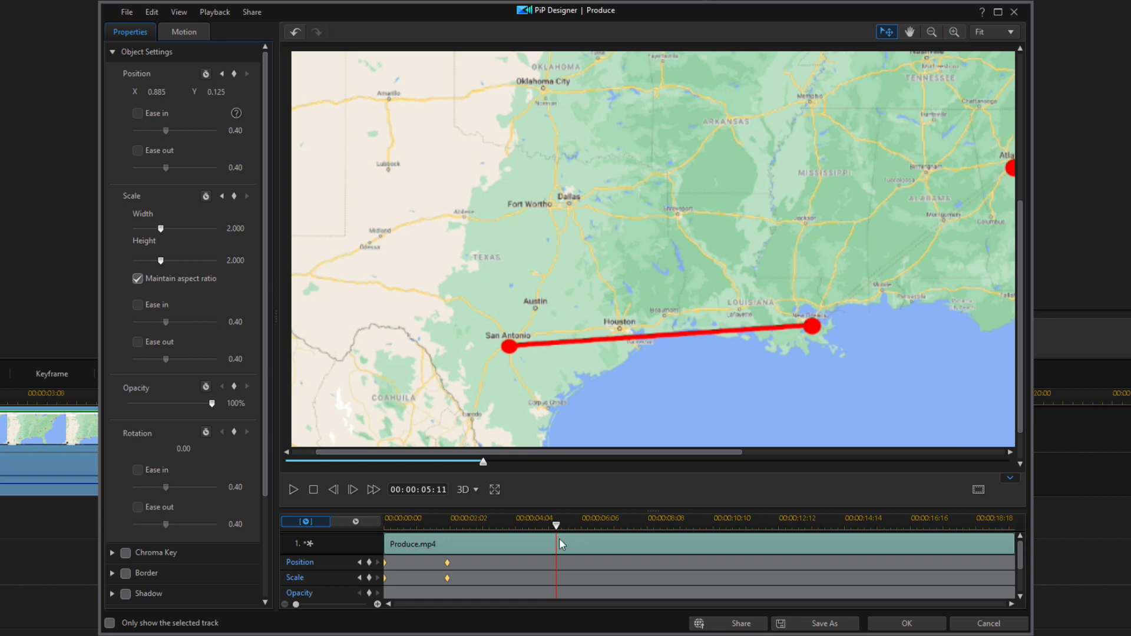
{"action": "left_click_drag", "start_coordinate": [766, 294], "coordinate": [623, 291]}
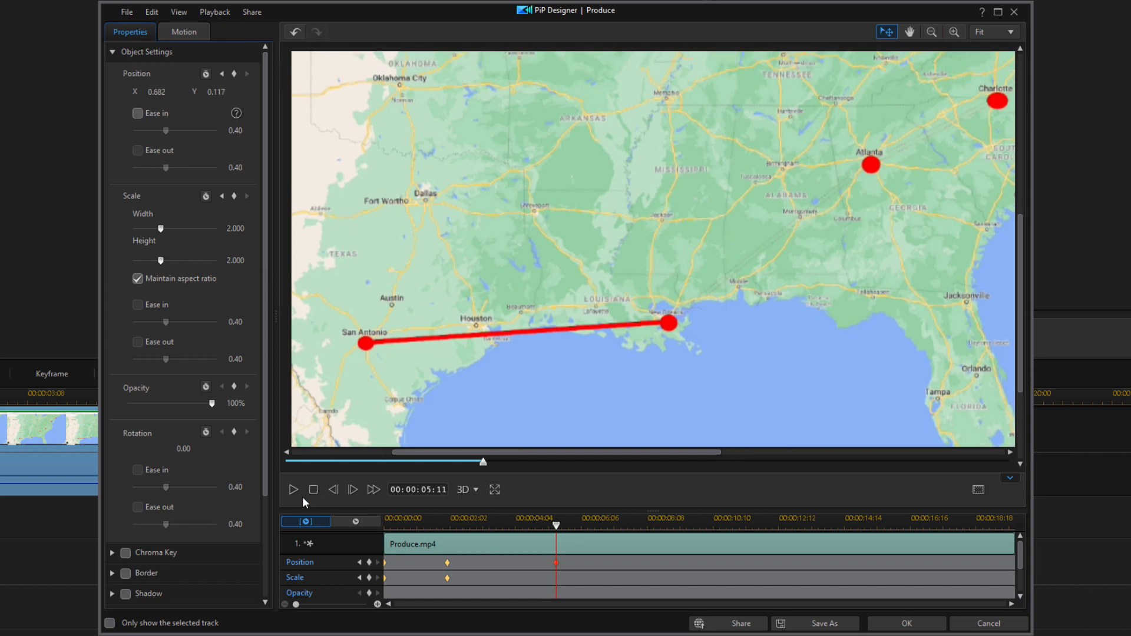
{"action": "left_click", "coordinate": [359, 579]}
{"action": "left_click", "coordinate": [377, 562]}
{"action": "left_click_drag", "start_coordinate": [557, 529], "coordinate": [658, 526]}
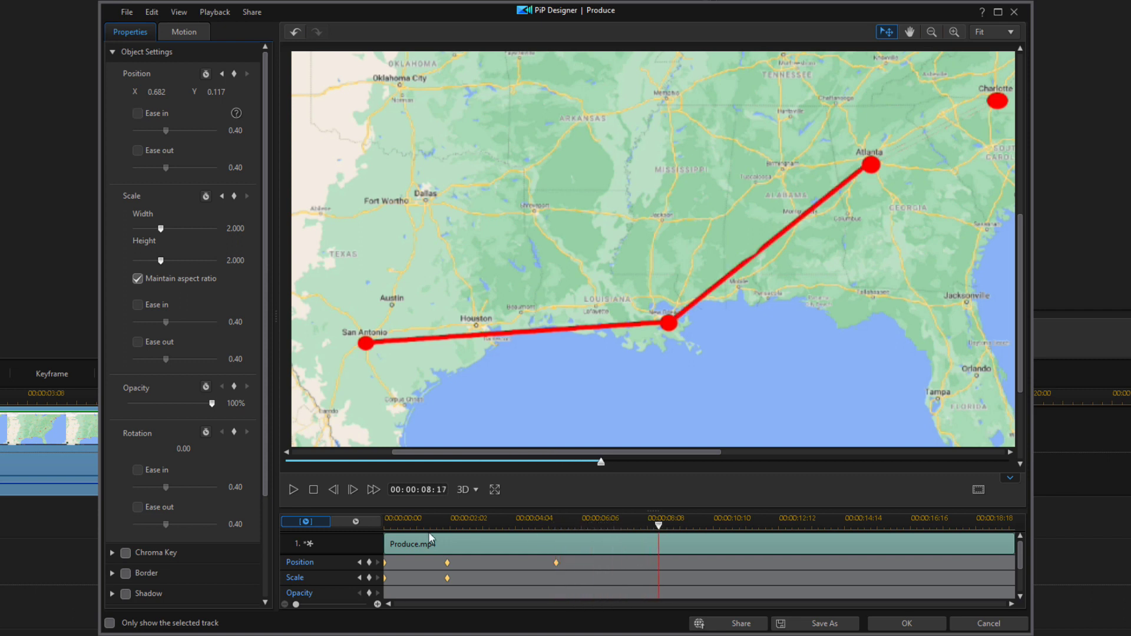
{"action": "left_click_drag", "start_coordinate": [892, 209], "coordinate": [672, 294]}
{"action": "left_click_drag", "start_coordinate": [657, 525], "coordinate": [743, 525]}
{"action": "left_click_drag", "start_coordinate": [809, 213], "coordinate": [667, 265]}
{"action": "left_click_drag", "start_coordinate": [744, 526], "coordinate": [859, 525]}
{"action": "left_click_drag", "start_coordinate": [940, 356], "coordinate": [931, 479]}
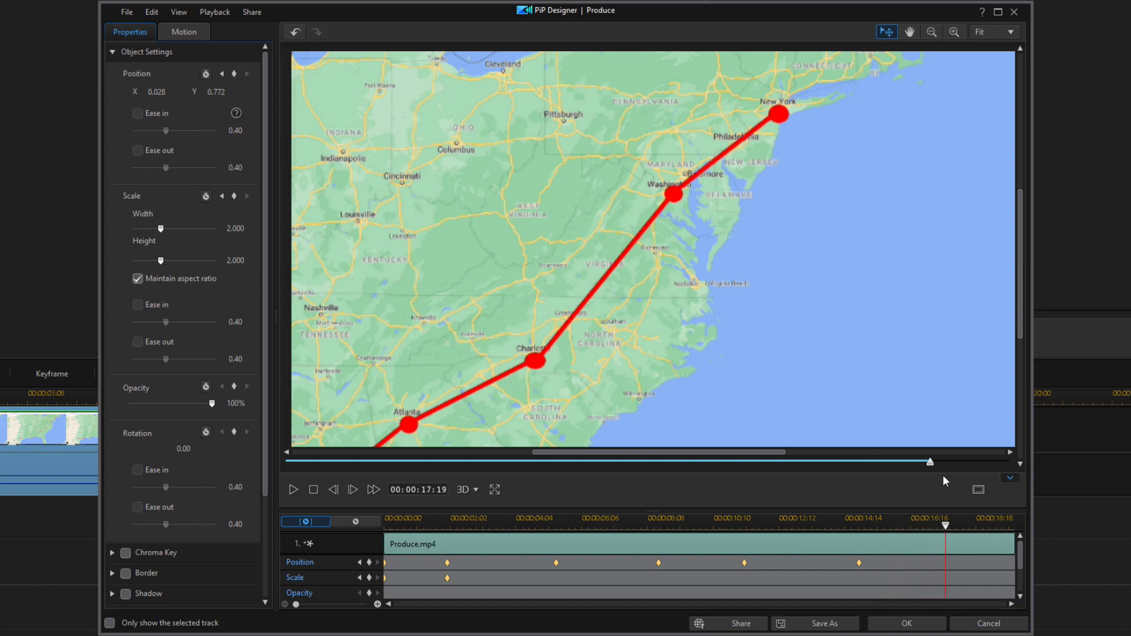
Add Position and Scale keyframes at 17:19, then zoom to 2.5 centred on New York at the clip end
{"action": "left_click", "coordinate": [369, 564]}
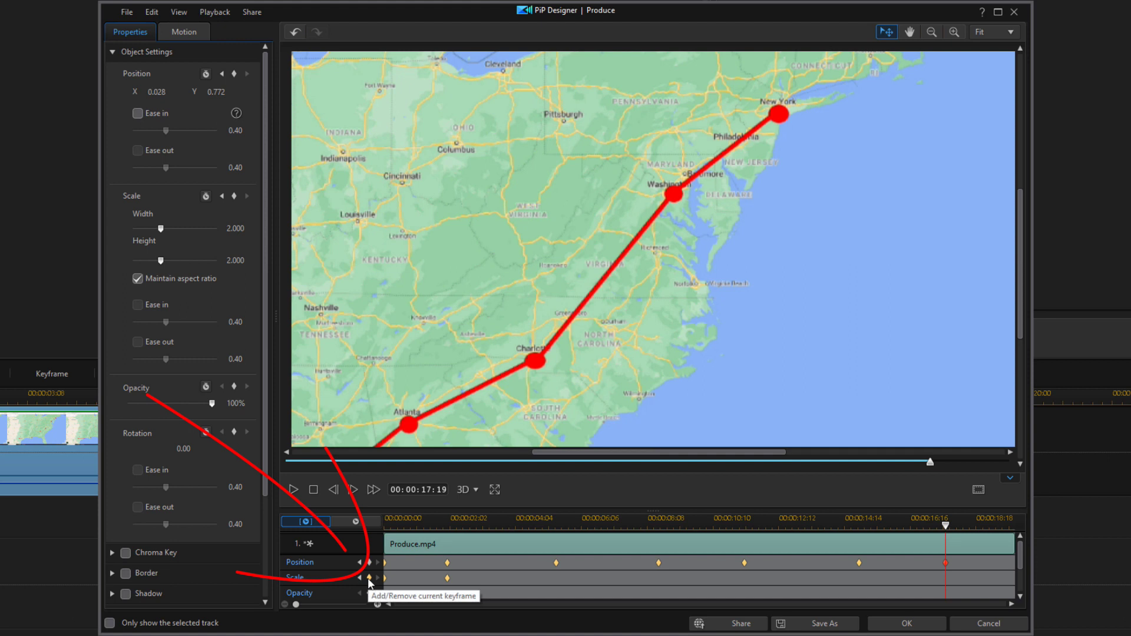
{"action": "left_click", "coordinate": [370, 577]}
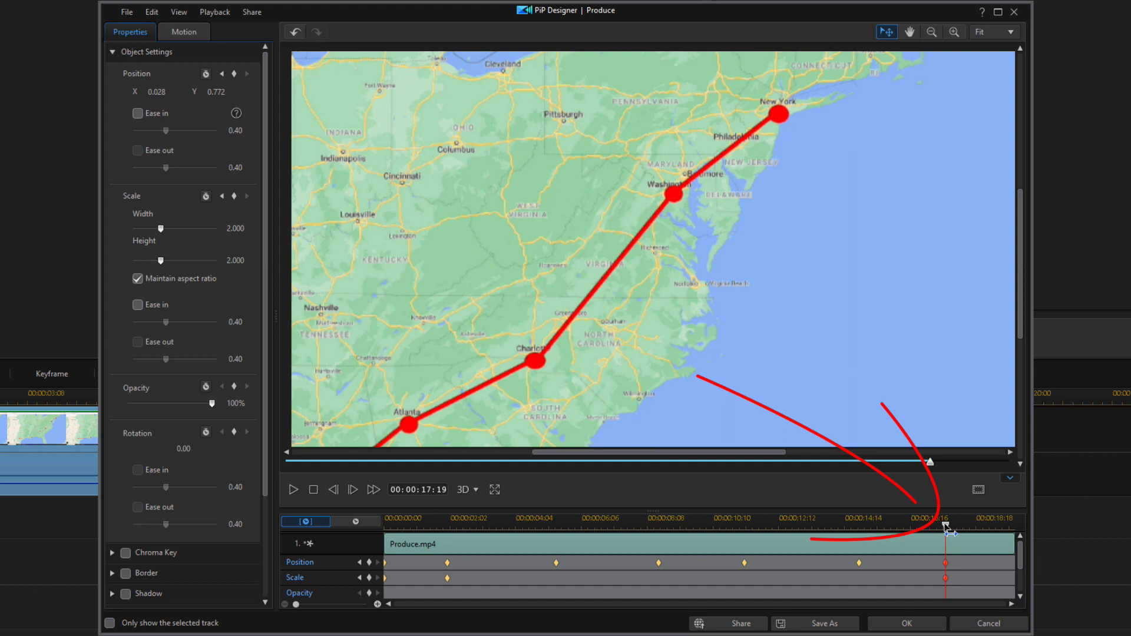
{"action": "left_click_drag", "start_coordinate": [946, 528], "coordinate": [1019, 533]}
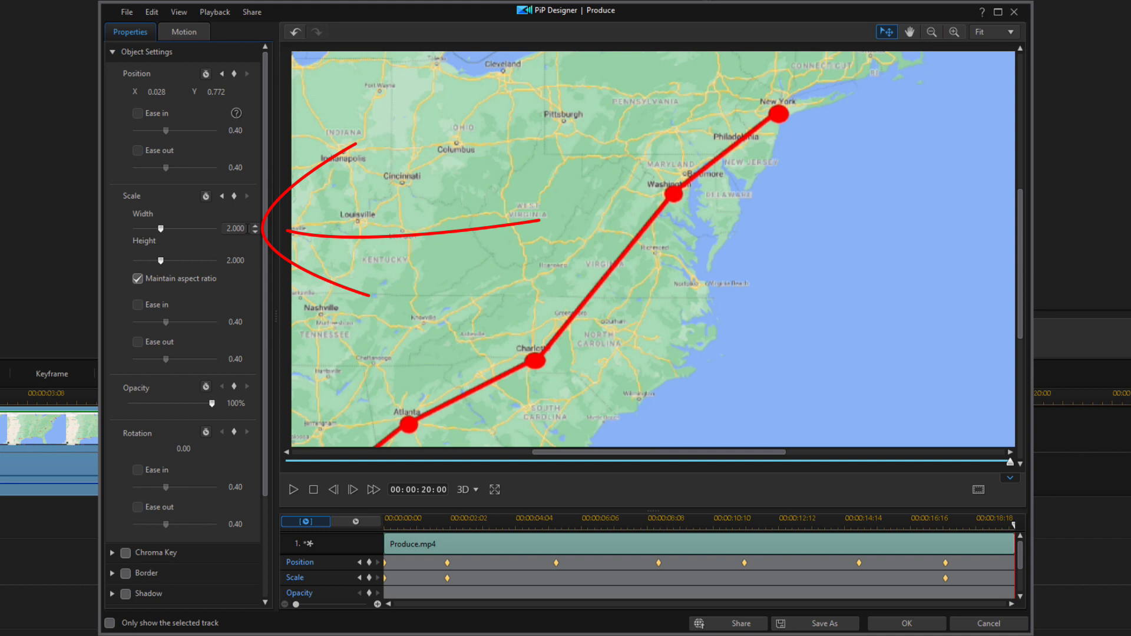
{"action": "left_click", "coordinate": [233, 227]}
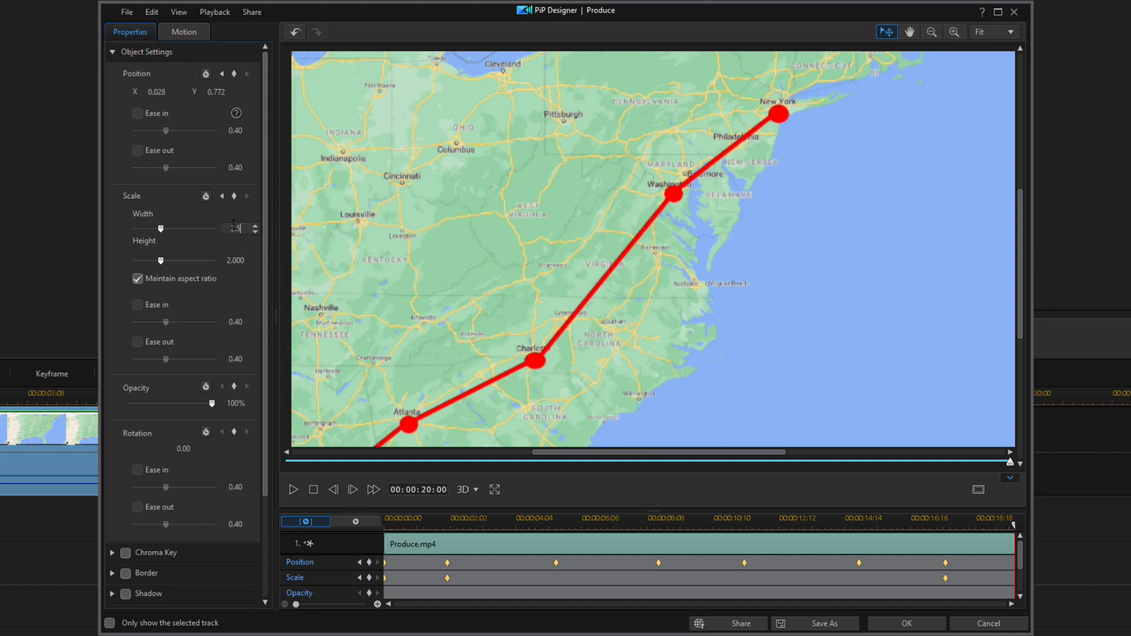
{"action": "key", "text": "Return"}
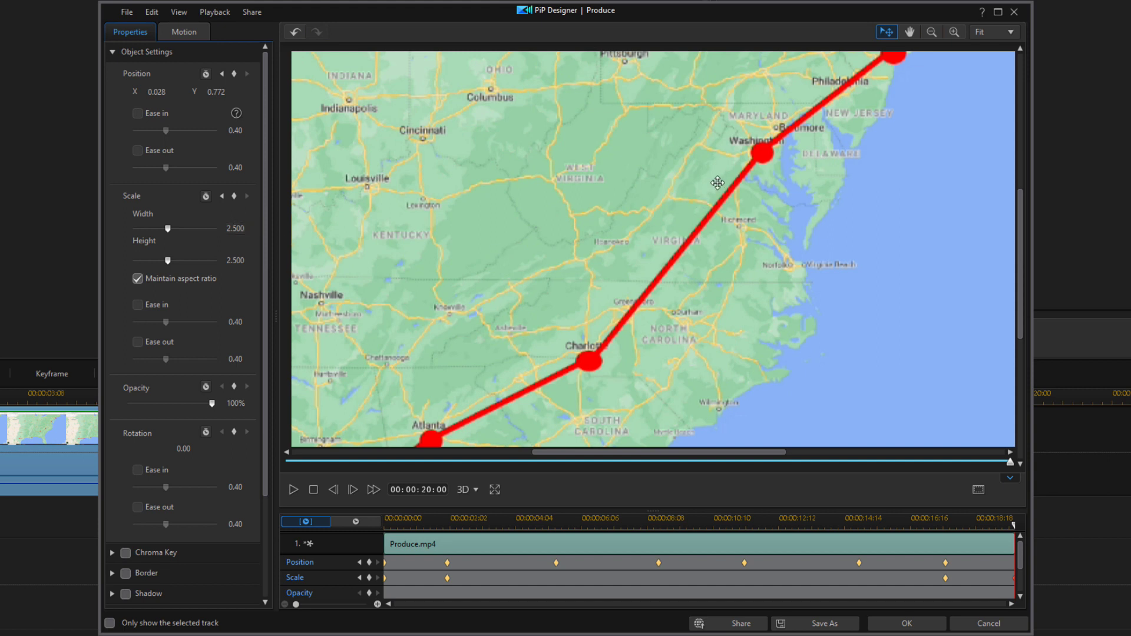
{"action": "left_click_drag", "start_coordinate": [717, 183], "coordinate": [595, 293]}
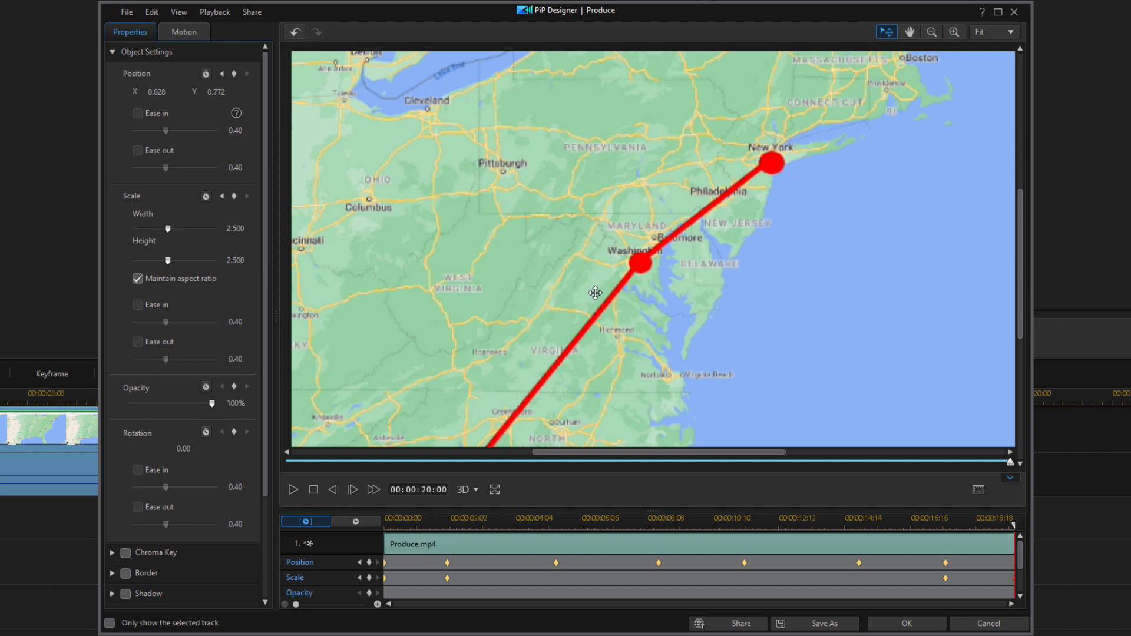
Scrub through the keyframed zoom animation to check it, then apply it and close PiP Designer
{"action": "left_click", "coordinate": [924, 525]}
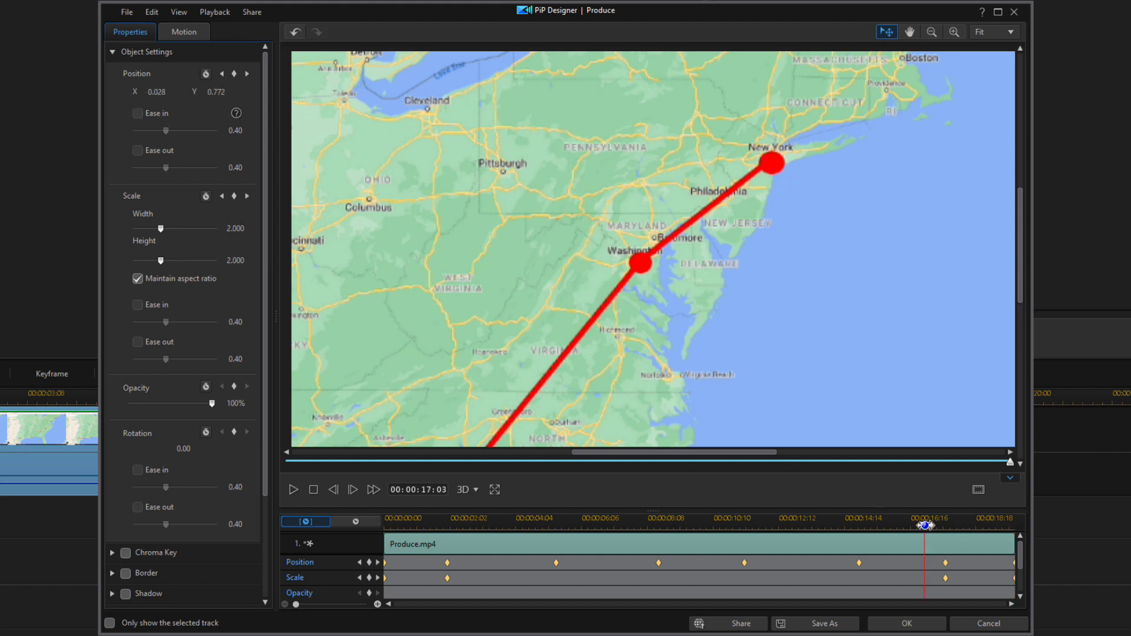
{"action": "left_click_drag", "start_coordinate": [924, 524], "coordinate": [943, 526]}
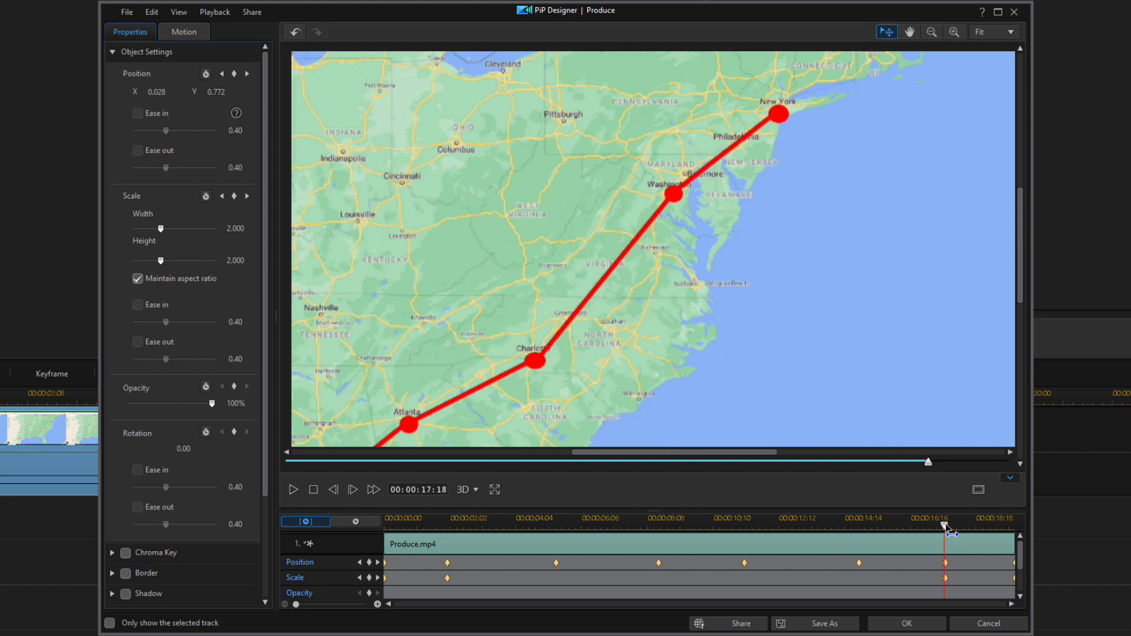
{"action": "mouse_move", "coordinate": [943, 525]}
{"action": "left_mouse_down"}
{"action": "mouse_move", "coordinate": [1015, 533]}
{"action": "mouse_move", "coordinate": [960, 526]}
{"action": "mouse_move", "coordinate": [387, 550]}
{"action": "left_mouse_up"}
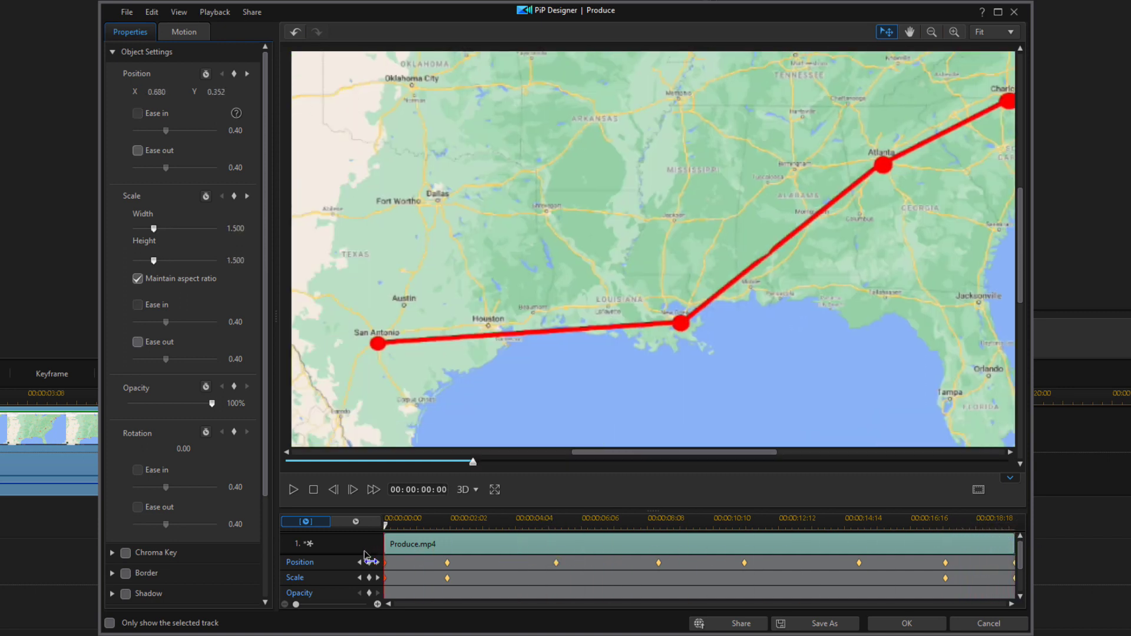
{"action": "left_click", "coordinate": [905, 623]}
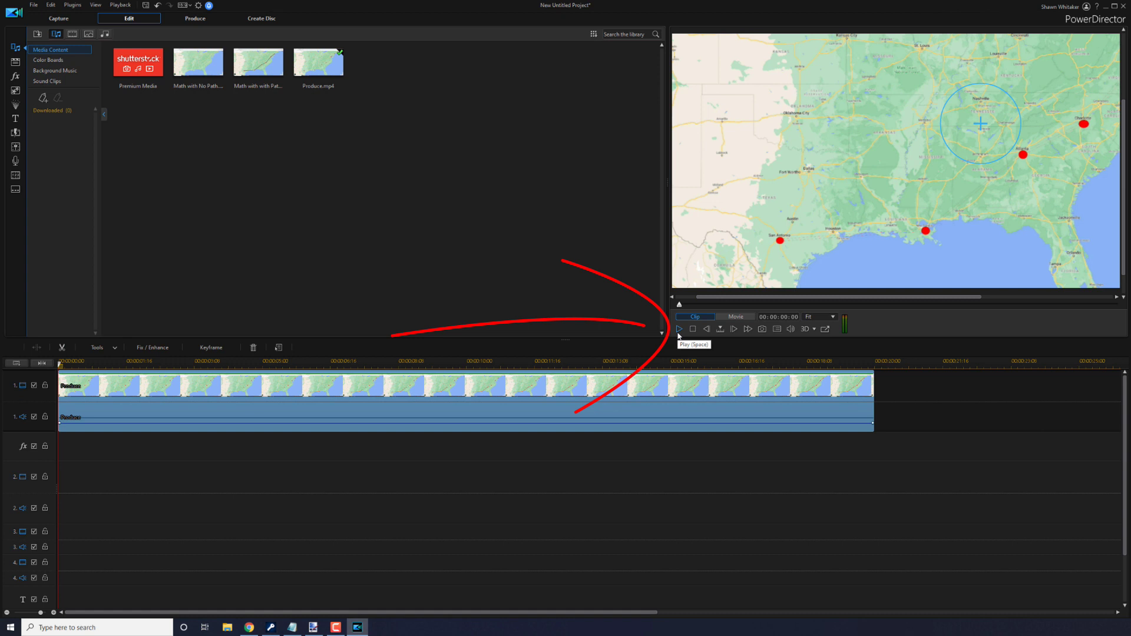
Play back the keyframed map zoom in the main preview
{"action": "left_click", "coordinate": [678, 331]}
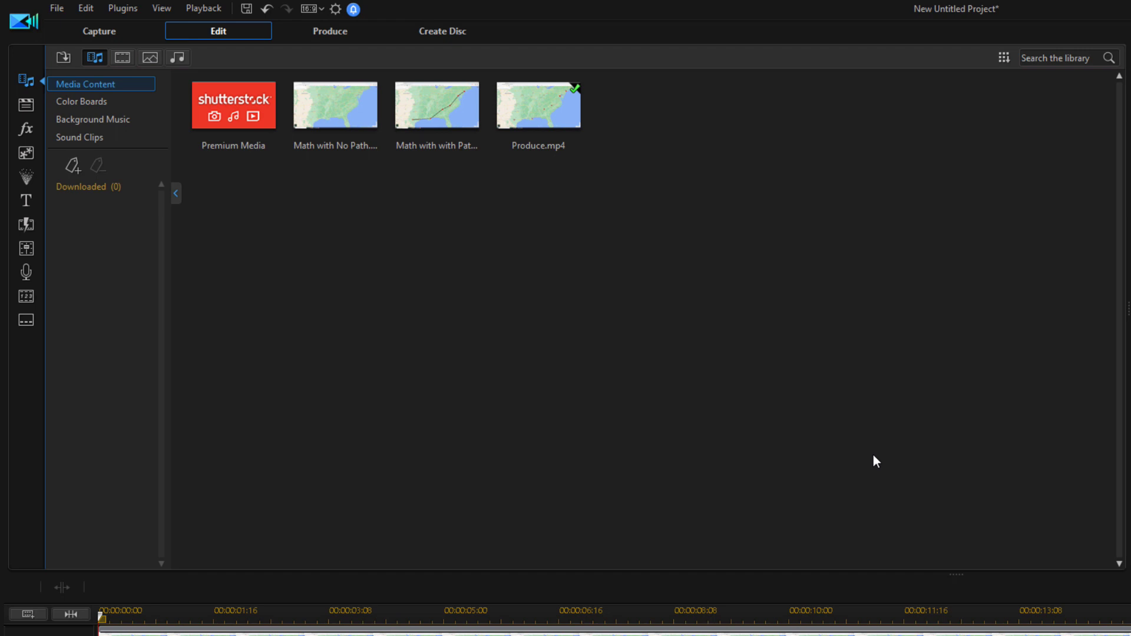
Import Aircraft.mp4 into the media library using Import Media Files
{"action": "right_click", "coordinate": [829, 421]}
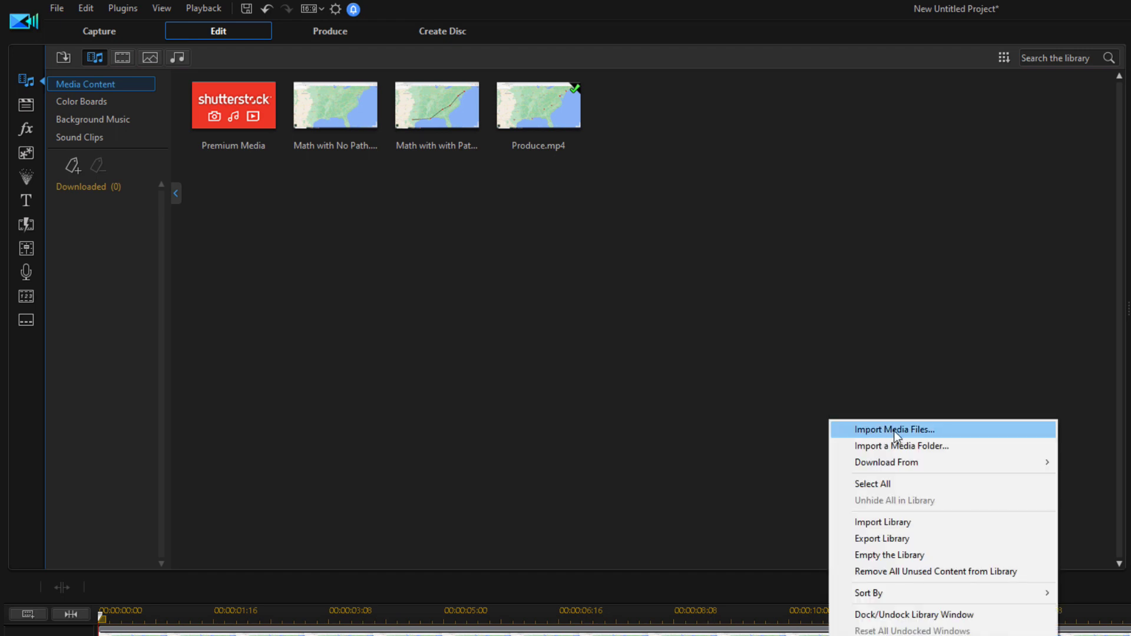
{"action": "right_click", "coordinate": [654, 411]}
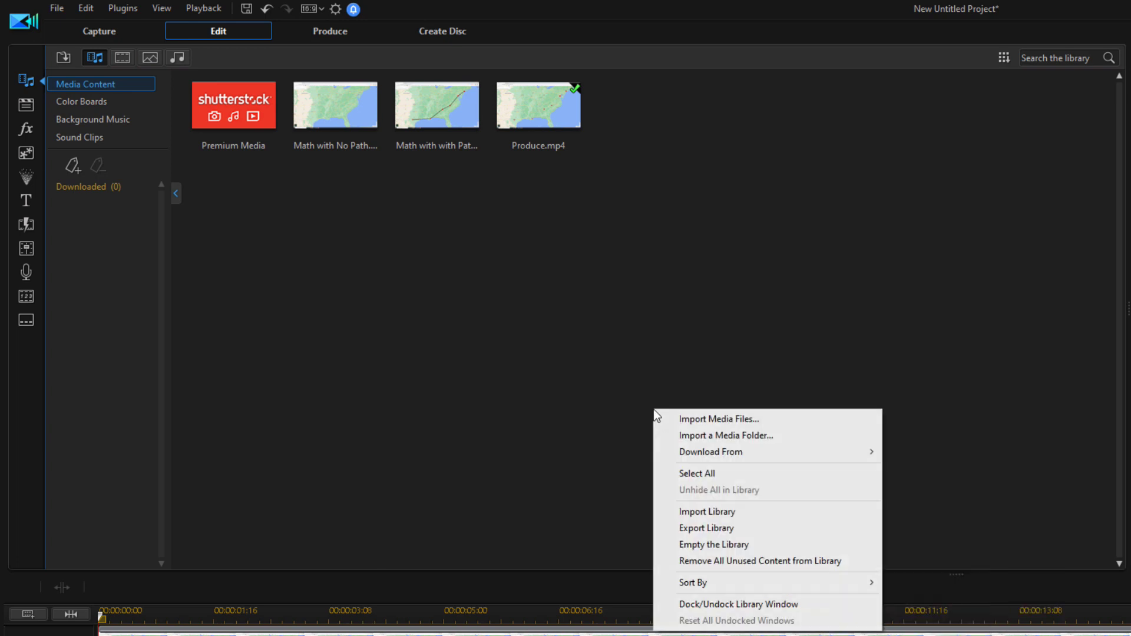
{"action": "left_click", "coordinate": [717, 416]}
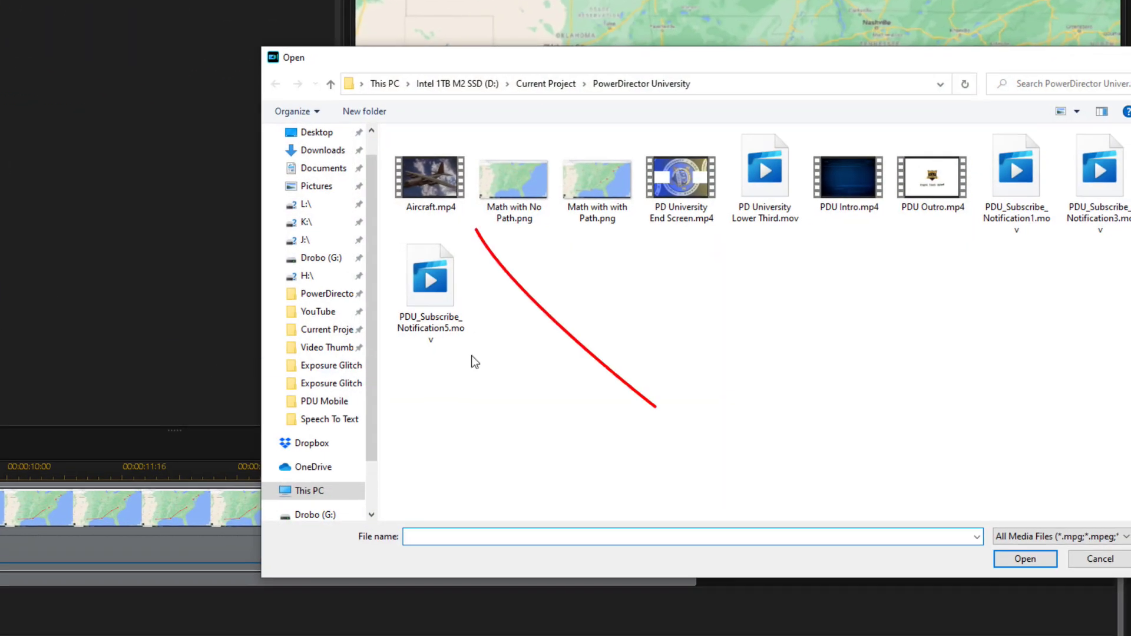
{"action": "left_click", "coordinate": [434, 186]}
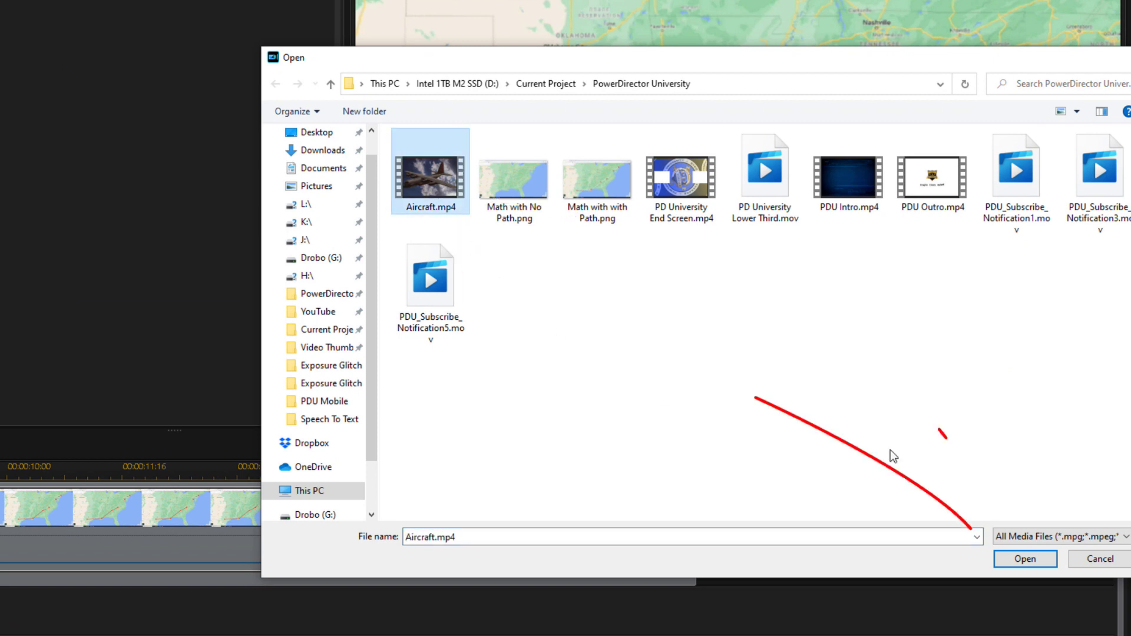
{"action": "left_click", "coordinate": [1024, 558]}
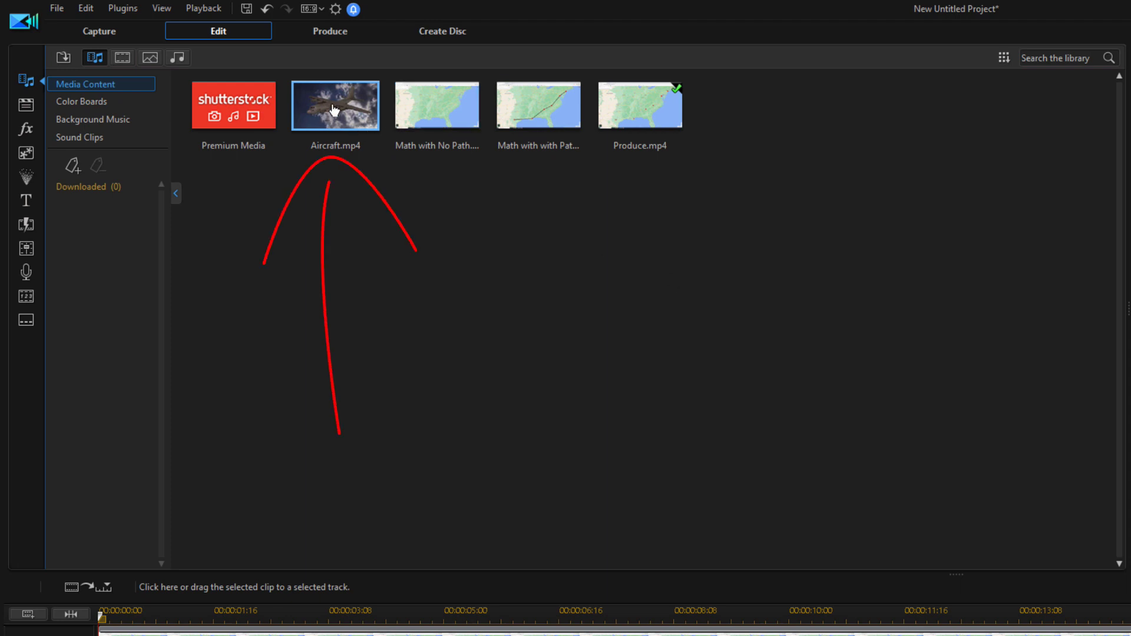
Place Aircraft.mp4 on track 2 from 1 second and stretch it to end at 20 seconds
{"action": "left_click_drag", "start_coordinate": [334, 110], "coordinate": [204, 635]}
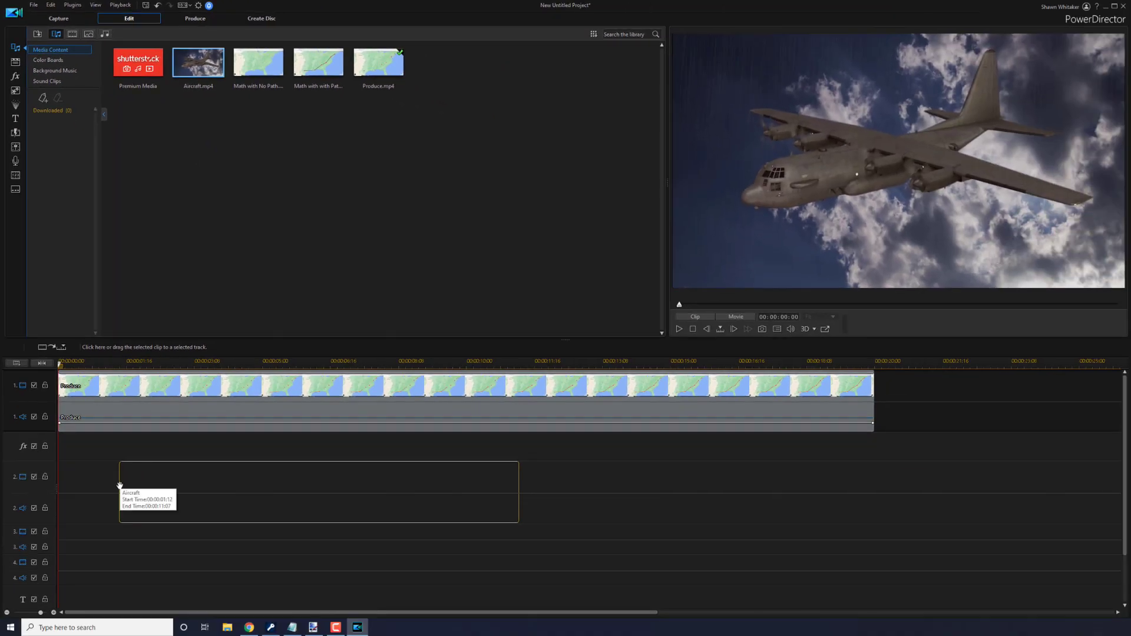
{"action": "left_click_drag", "start_coordinate": [120, 486], "coordinate": [99, 488]}
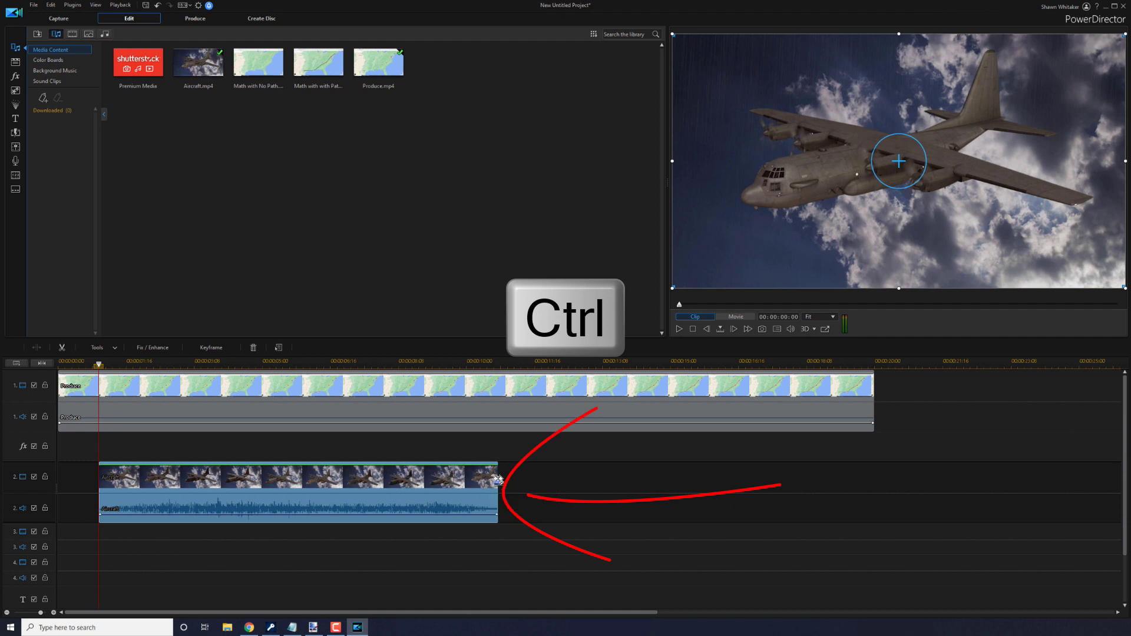
{"action": "left_click_drag", "start_coordinate": [499, 480], "coordinate": [875, 489]}
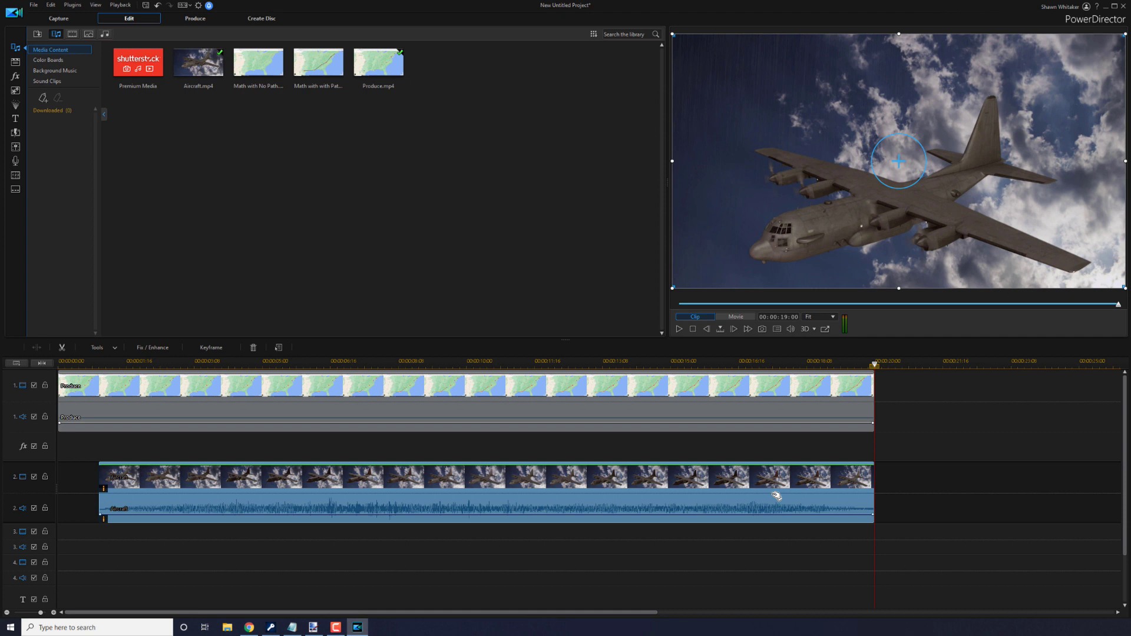
Mirror the Aircraft clip left to right in its overlay settings
{"action": "double_click", "coordinate": [582, 484]}
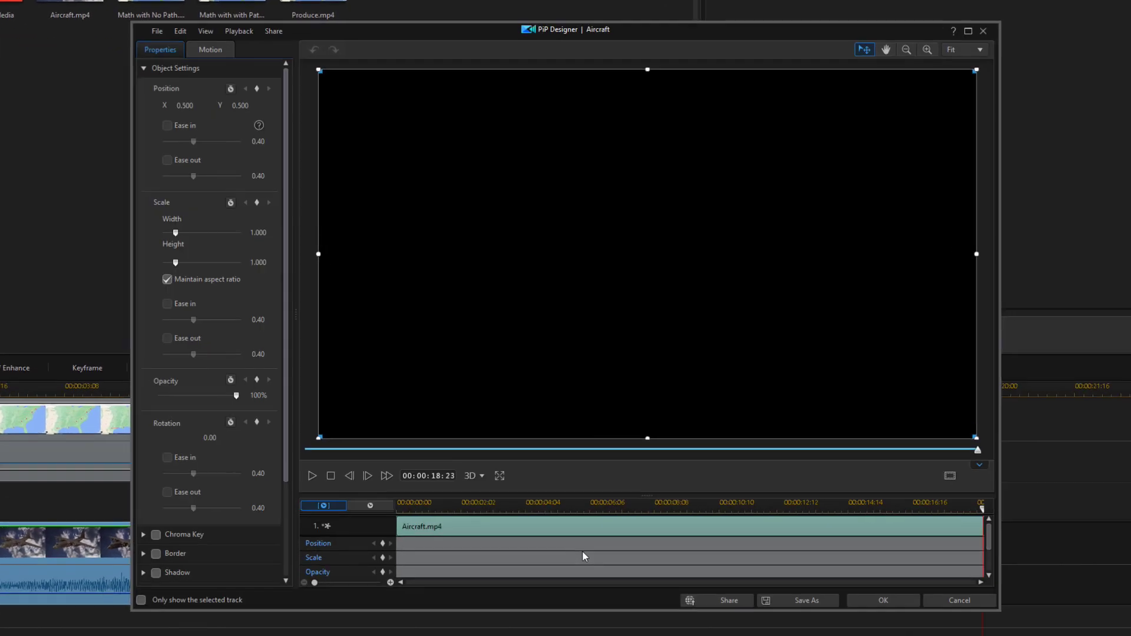
{"action": "scroll", "coordinate": [220, 327], "scroll_direction": "down", "scroll_amount": 3}
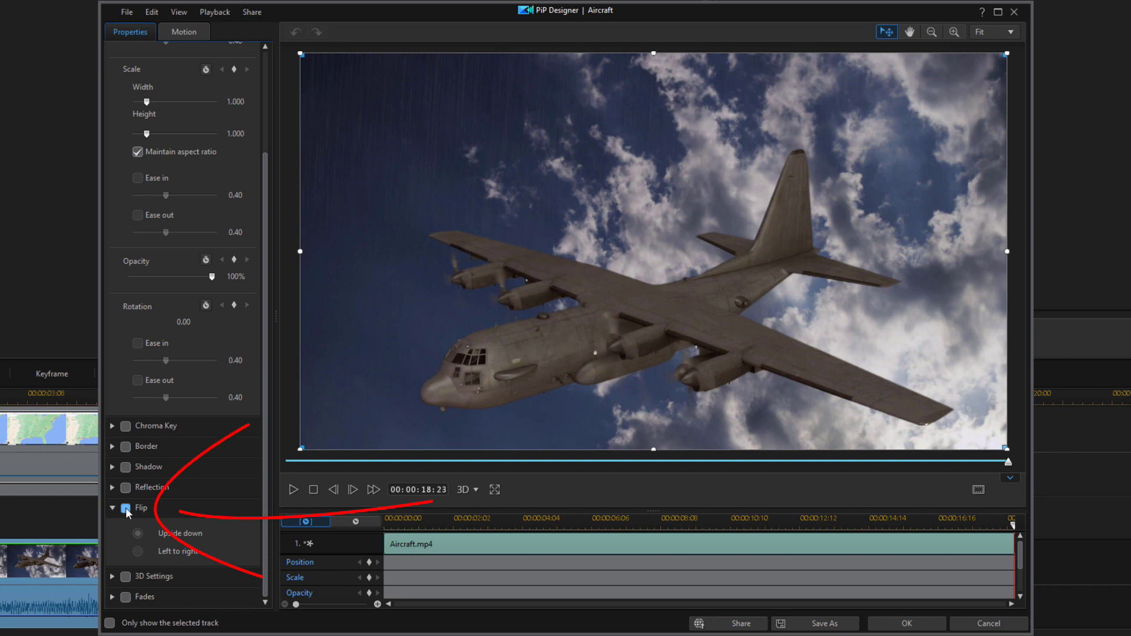
{"action": "left_click", "coordinate": [126, 507]}
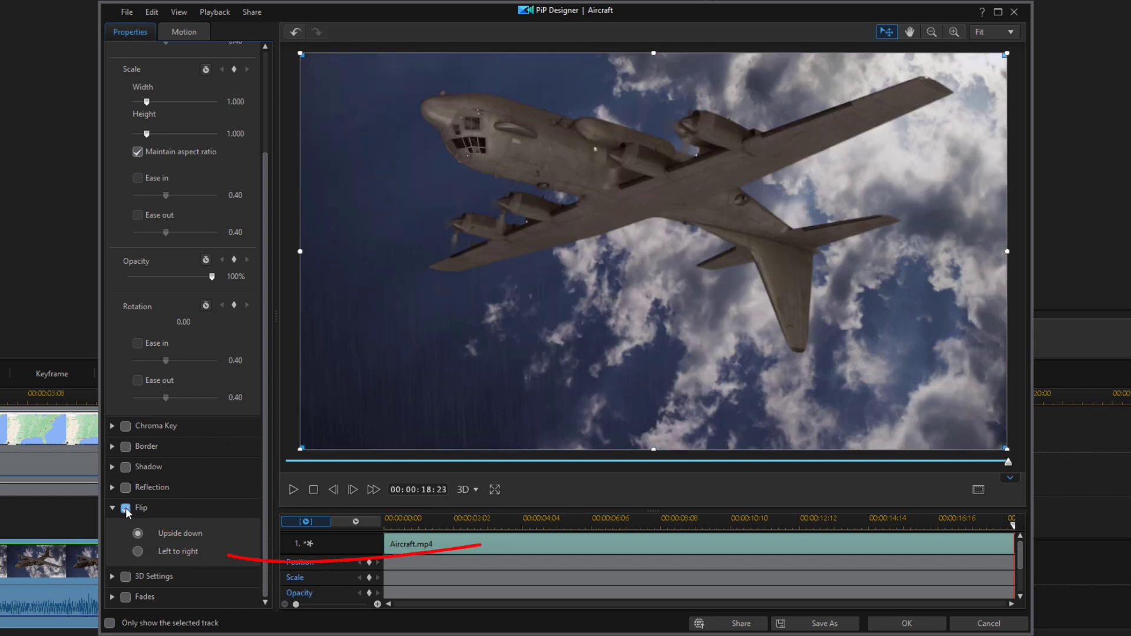
{"action": "left_click", "coordinate": [137, 551]}
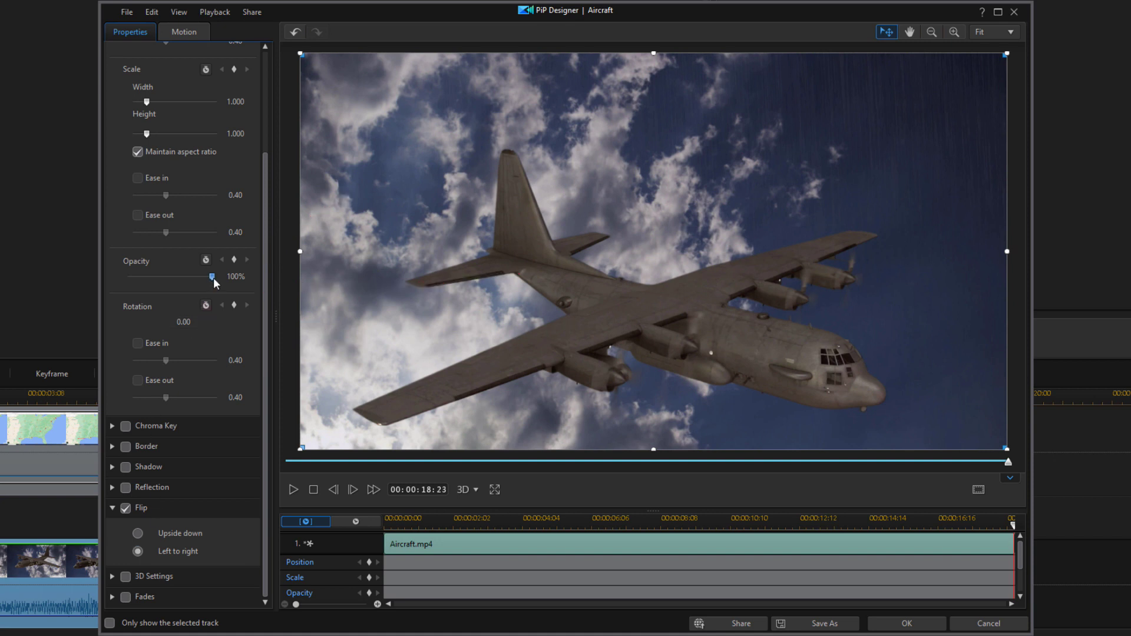
Lower the aircraft video's opacity to 50% and apply the overlay settings
{"action": "left_click_drag", "start_coordinate": [213, 278], "coordinate": [179, 286]}
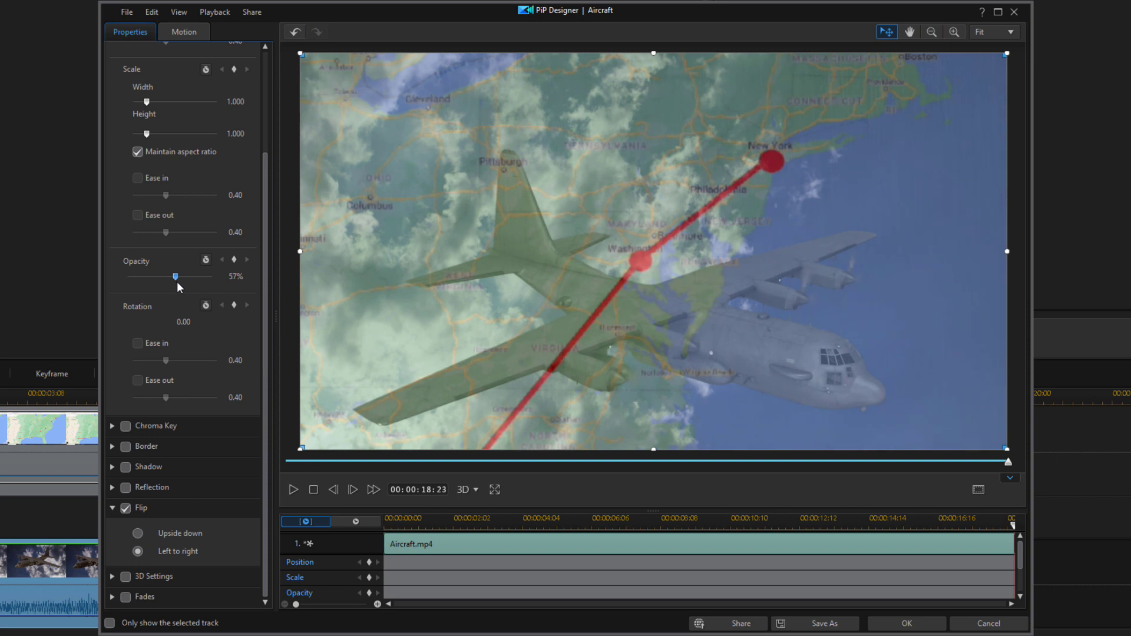
{"action": "left_click_drag", "start_coordinate": [174, 283], "coordinate": [172, 284]}
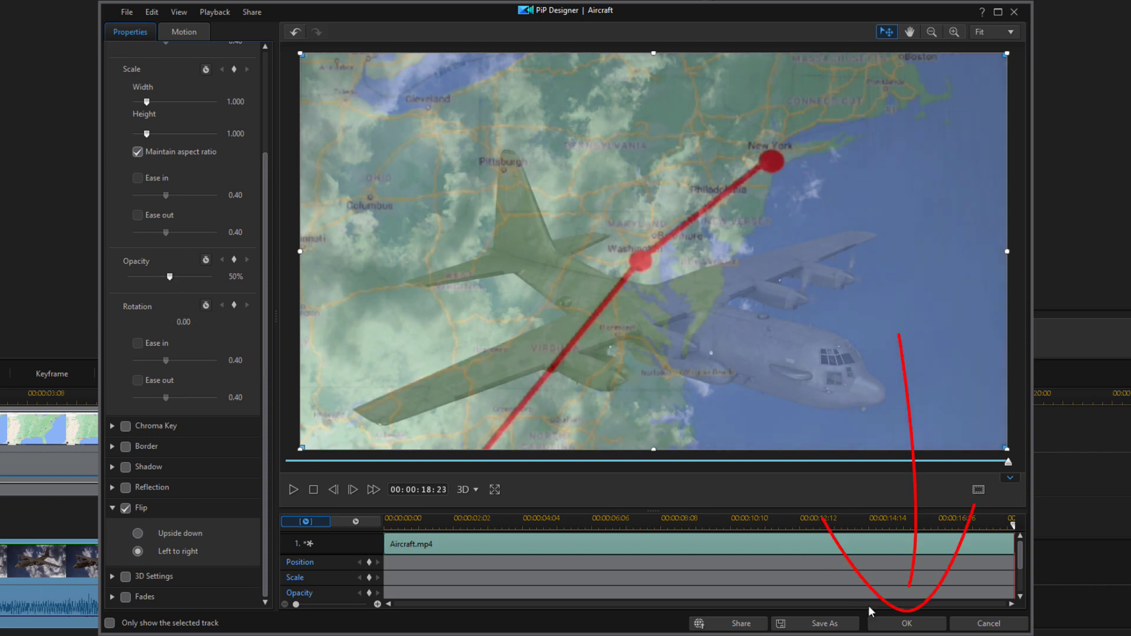
{"action": "left_click", "coordinate": [901, 624]}
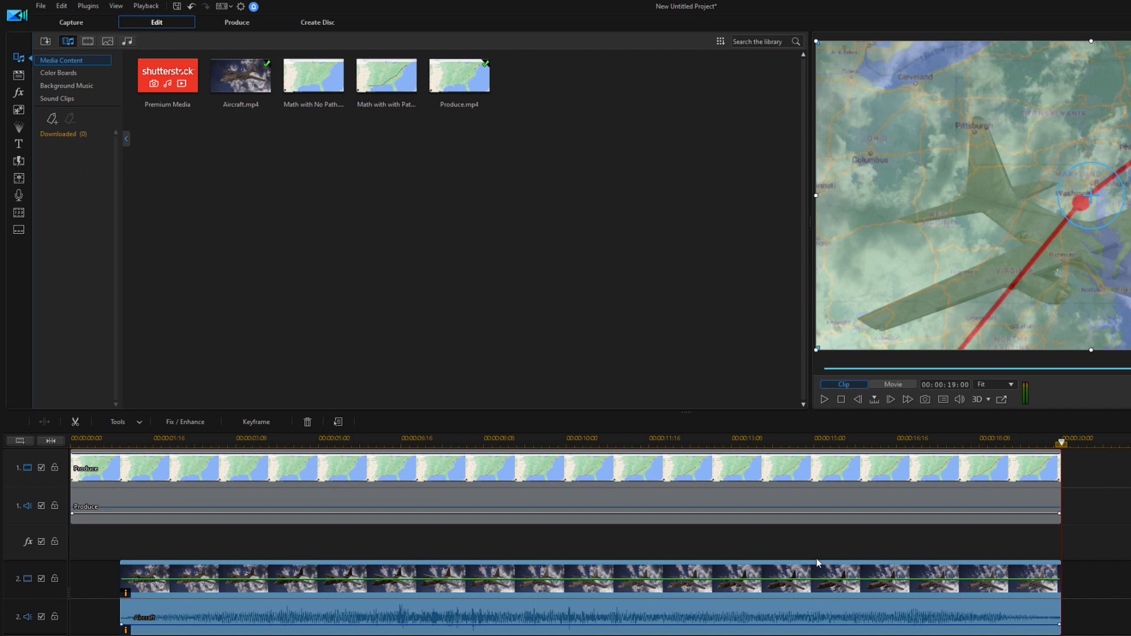
Add Fade transitions at the start and end of the Aircraft clip, then rewind playback to the beginning
{"action": "left_click", "coordinate": [17, 165]}
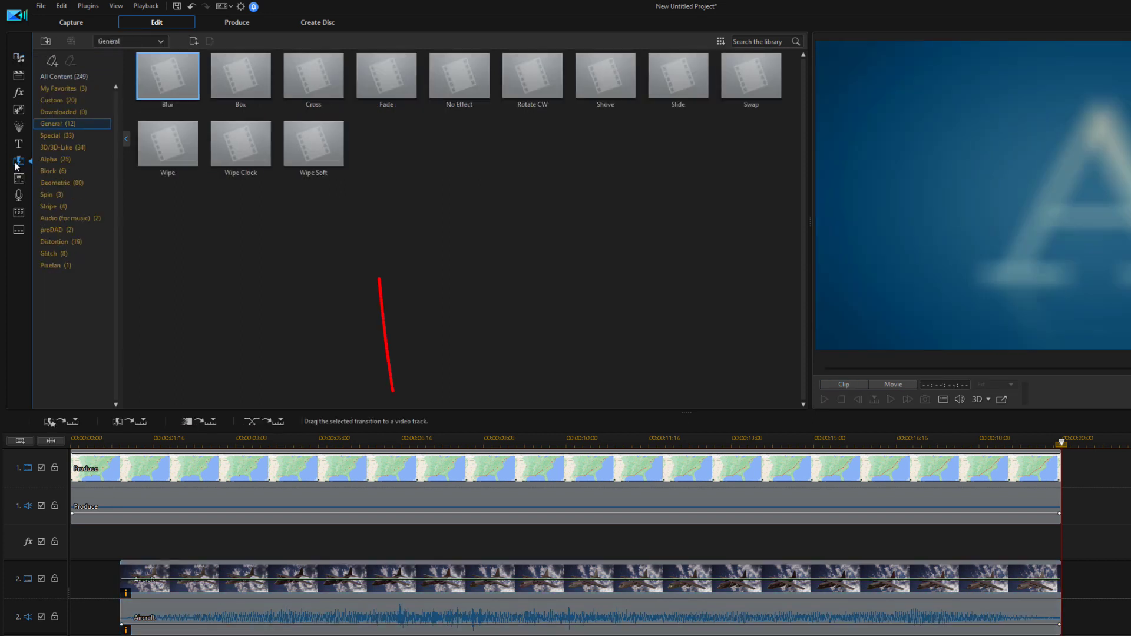
{"action": "left_click", "coordinate": [395, 83]}
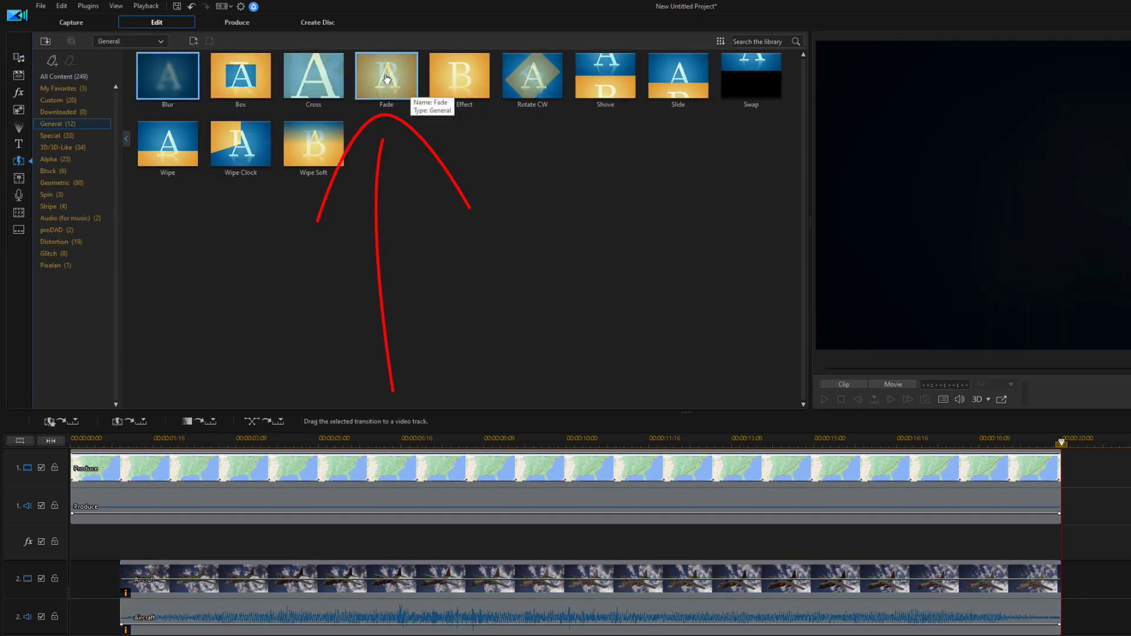
{"action": "left_click_drag", "start_coordinate": [386, 81], "coordinate": [137, 580]}
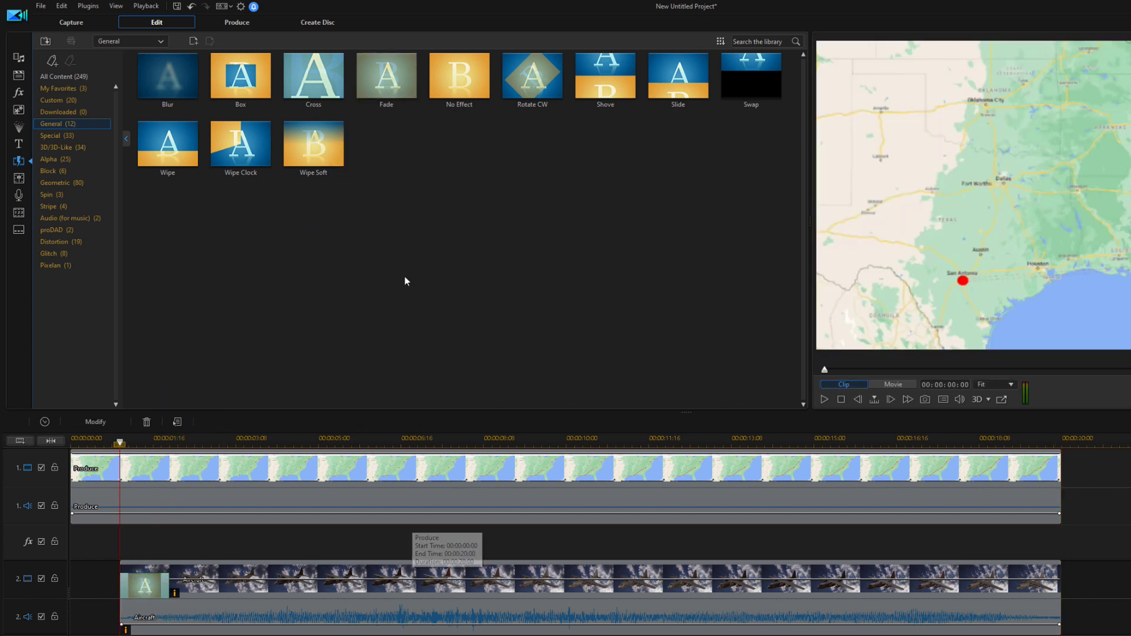
{"action": "left_click_drag", "start_coordinate": [387, 86], "coordinate": [1018, 579]}
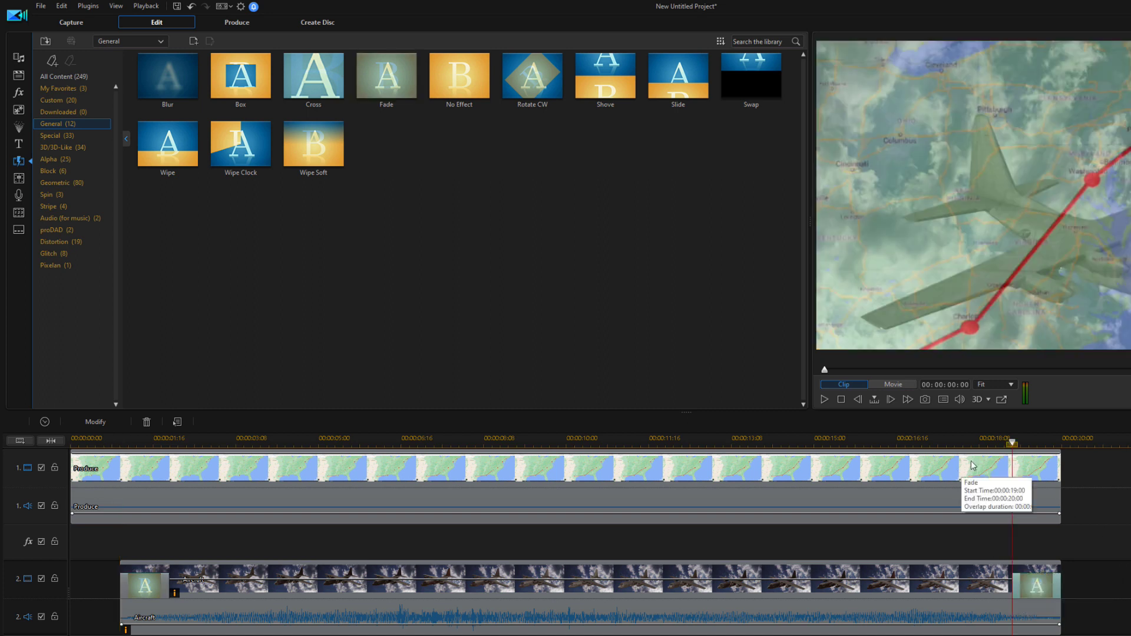
{"action": "left_click_drag", "start_coordinate": [1012, 444], "coordinate": [33, 458]}
{"action": "left_click", "coordinate": [306, 501]}
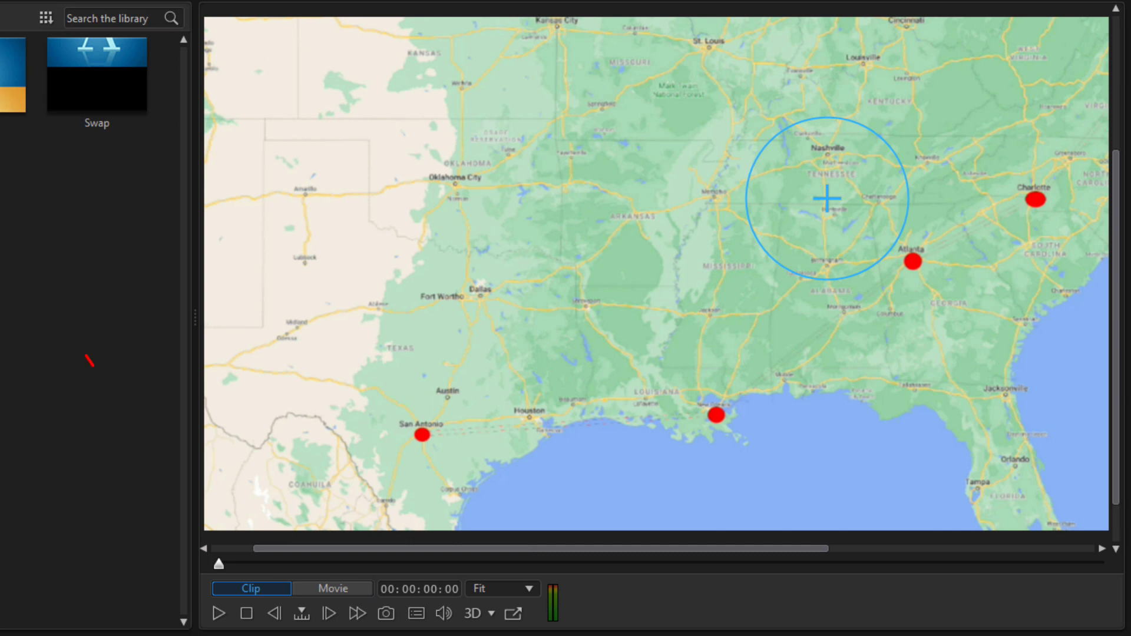
Play the whole movie in Movie preview mode from the beginning
{"action": "left_click_drag", "start_coordinate": [89, 362], "coordinate": [204, 580]}
{"action": "left_click_drag", "start_coordinate": [228, 477], "coordinate": [94, 554]}
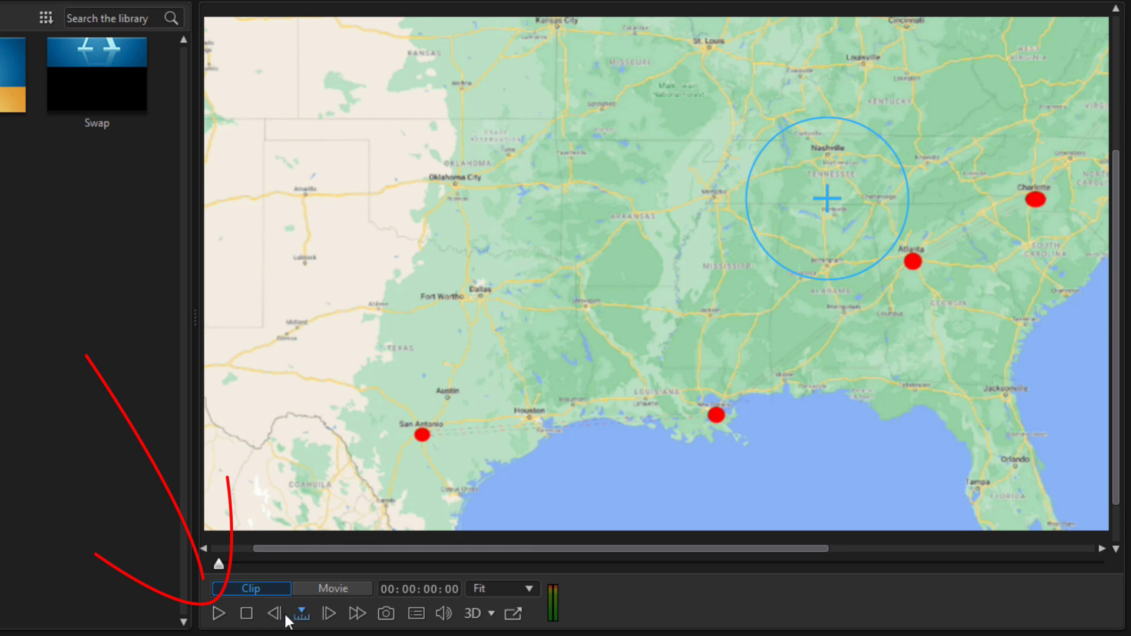
{"action": "key", "text": "Escape"}
{"action": "left_click", "coordinate": [333, 588]}
{"action": "key", "text": "space"}
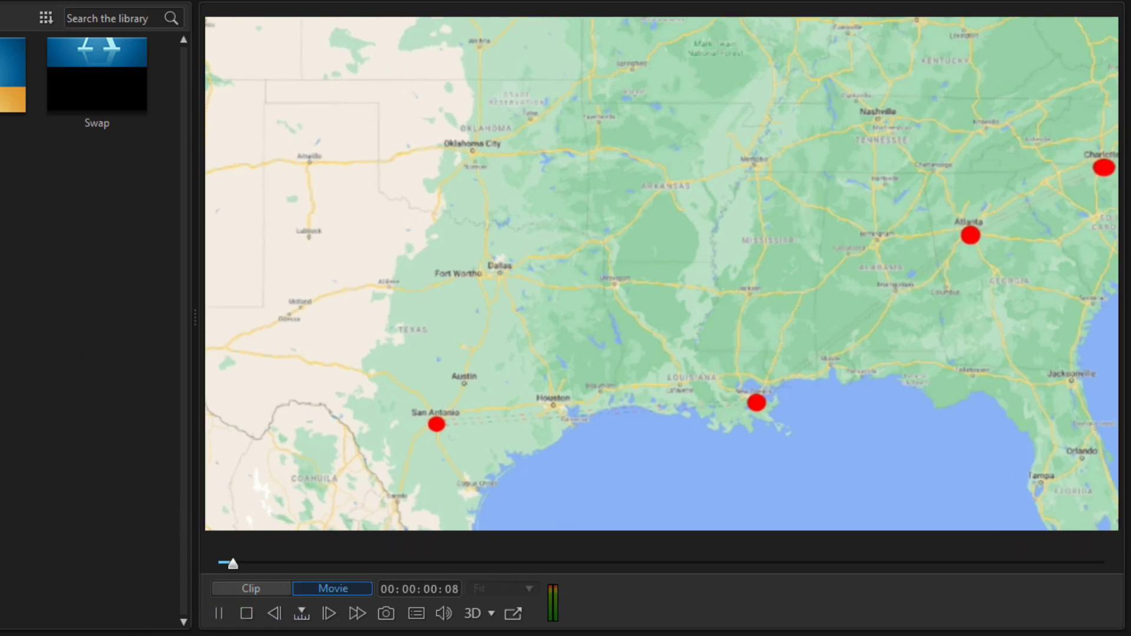